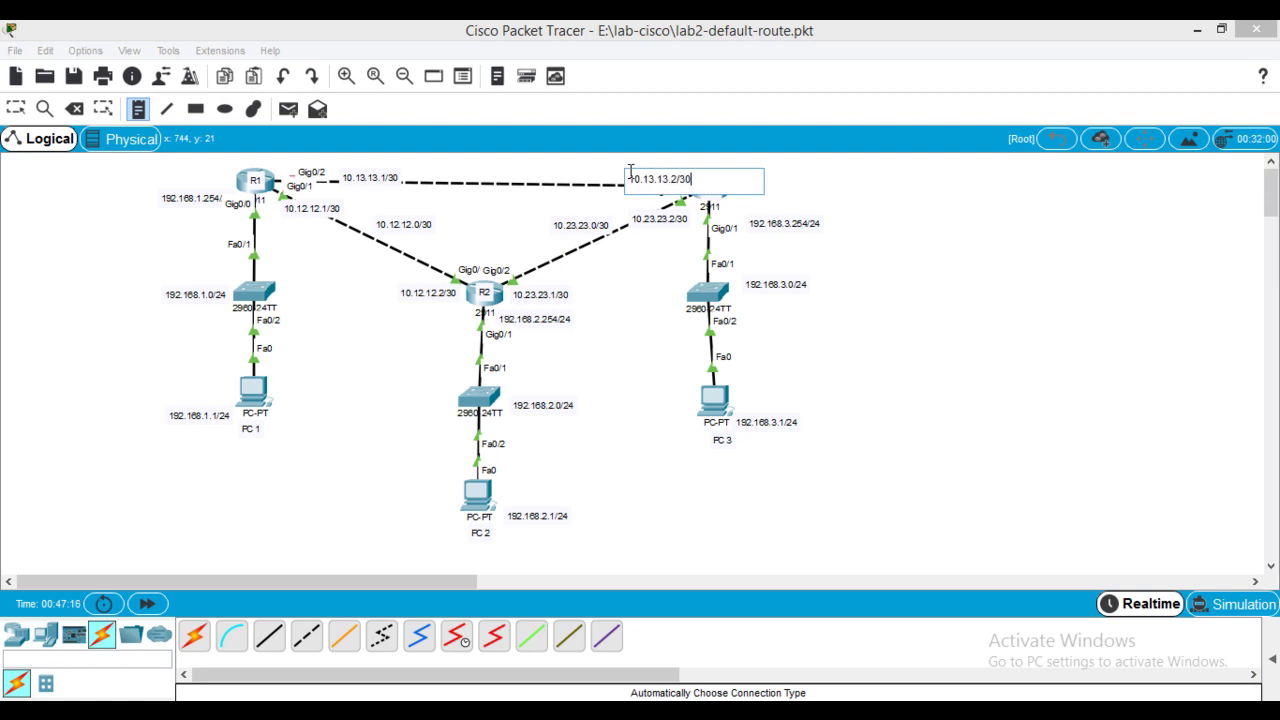
Step: Finish the 10.13.13.2/30 label and move it and the 10.13.13.1/30 label just above the R1–R3 link, near their routers
click(23, 110)
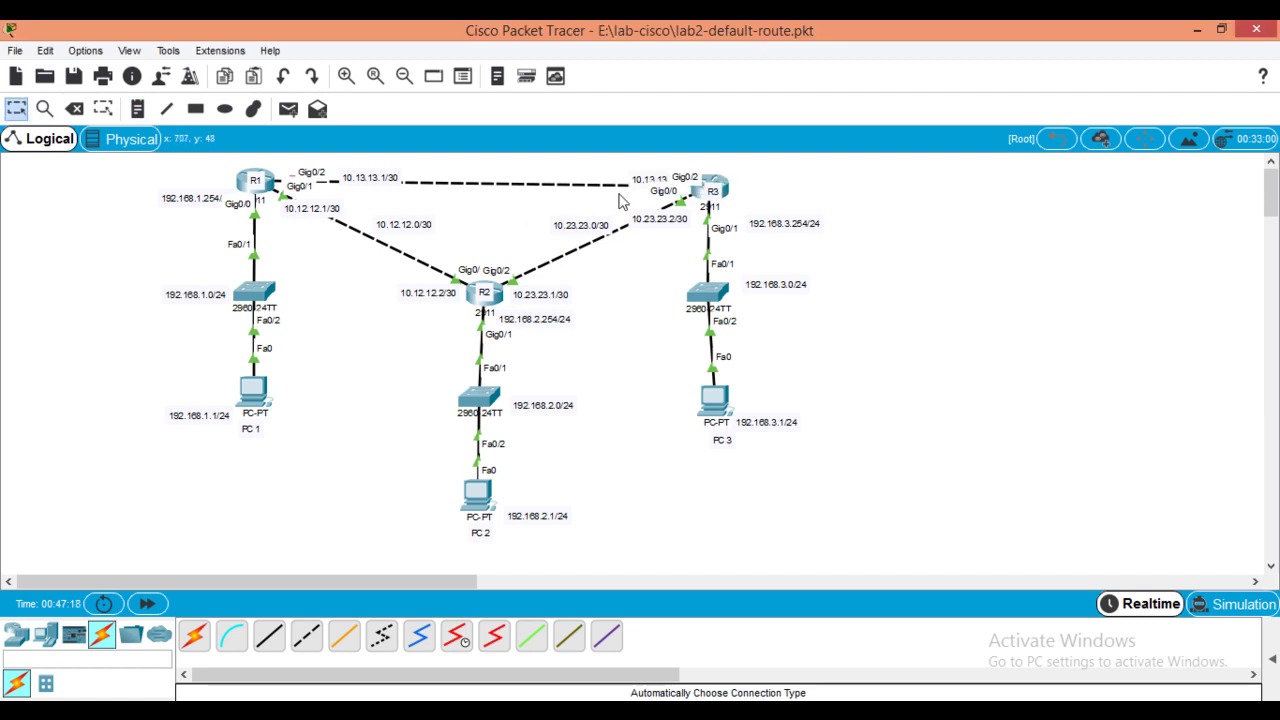
drag(663, 185, 636, 177)
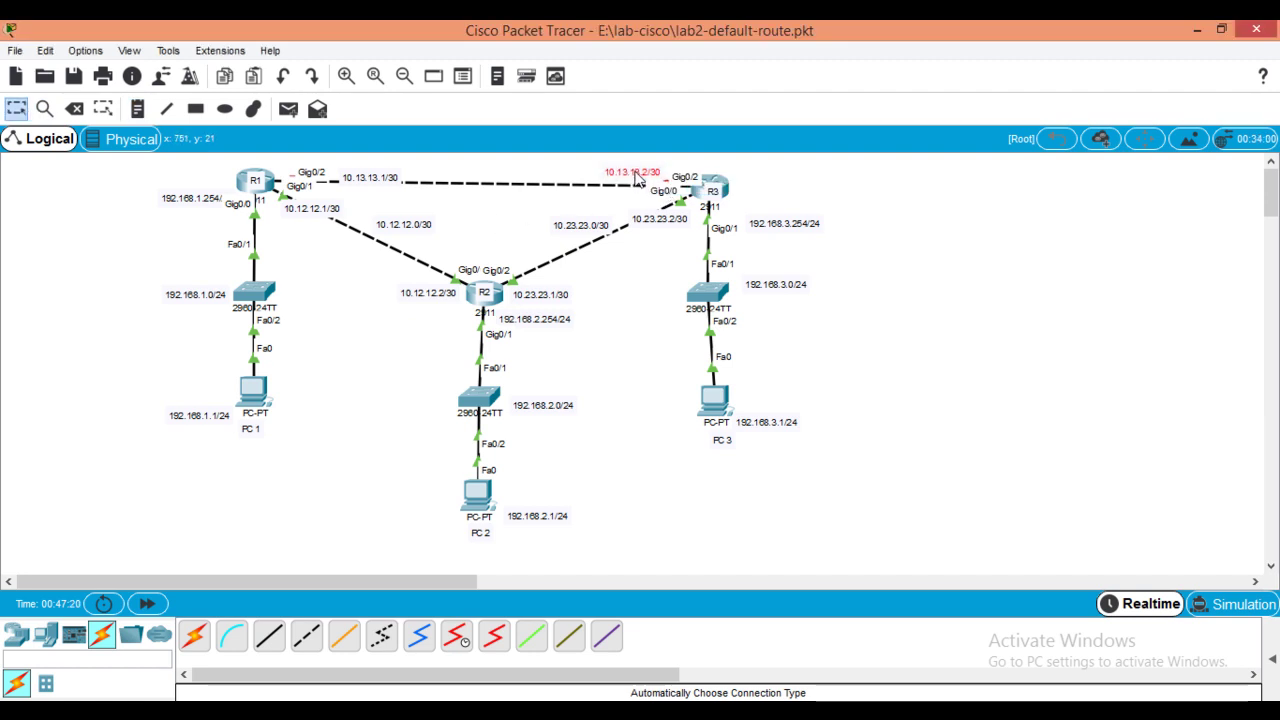
drag(381, 181, 365, 173)
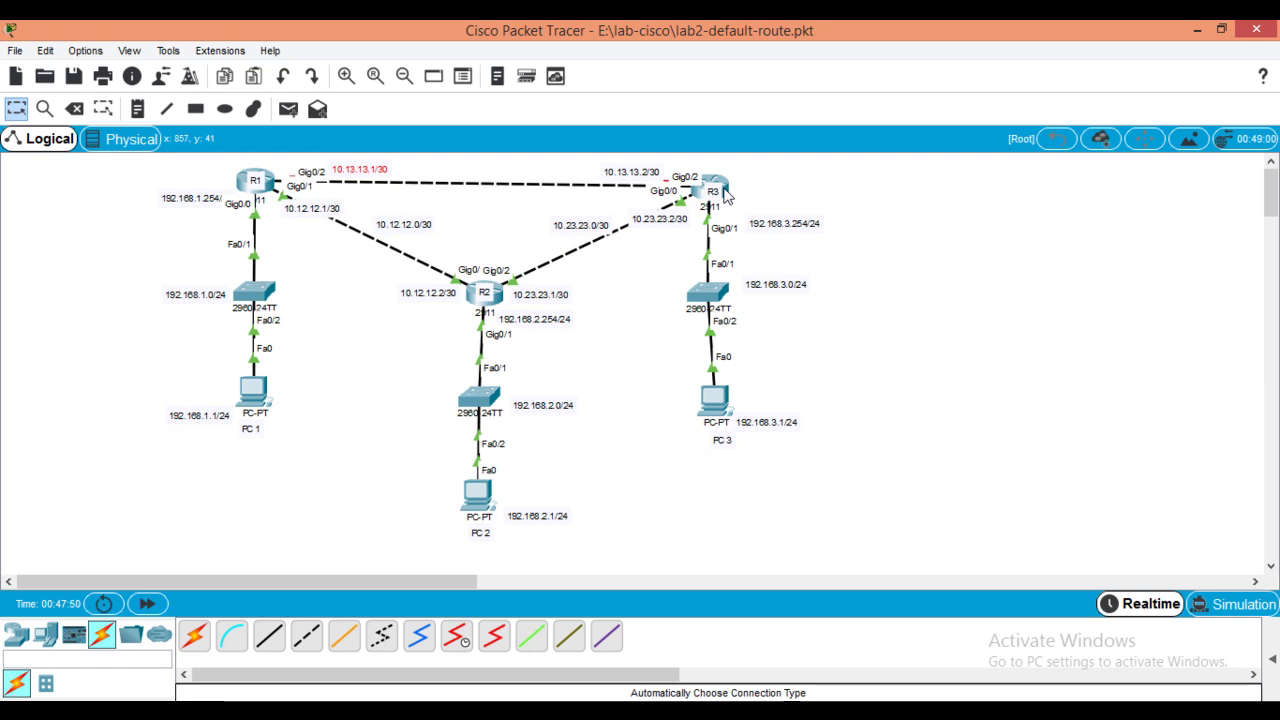
Step: Open R1's command line and log in to privileged EXEC mode, entering the console password and the enable password
mouse_move(727, 196)
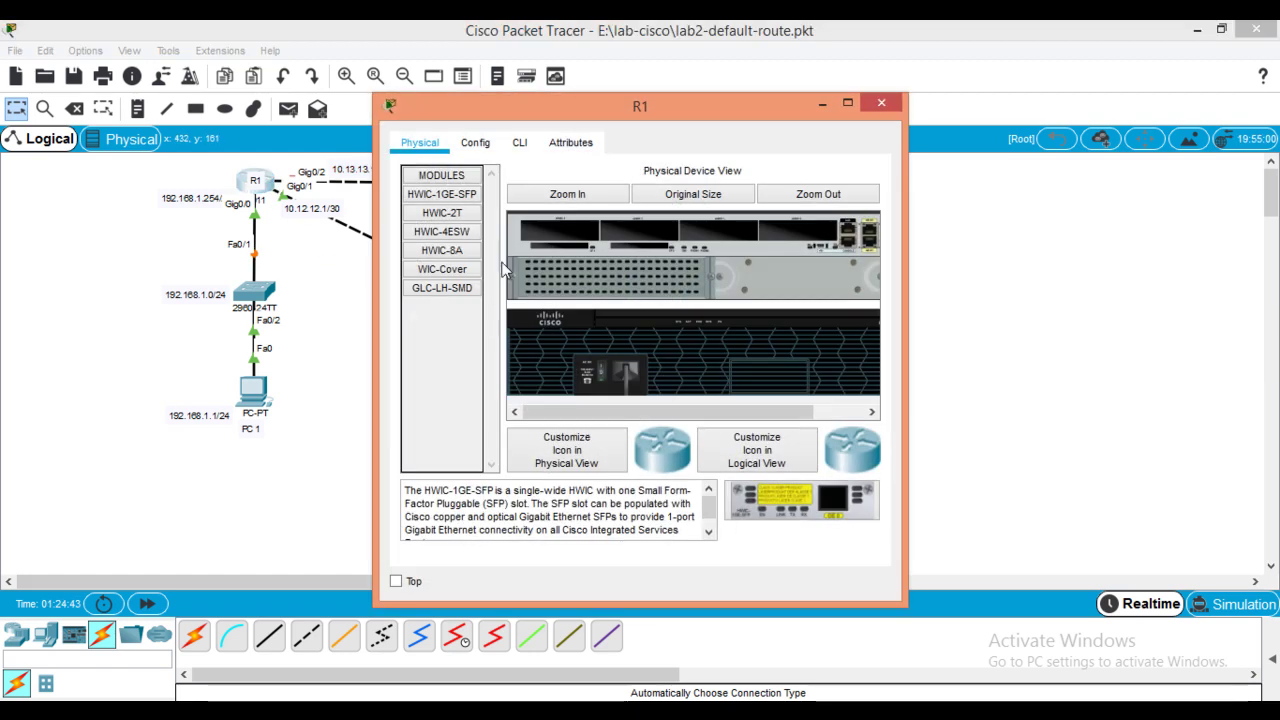
click(520, 145)
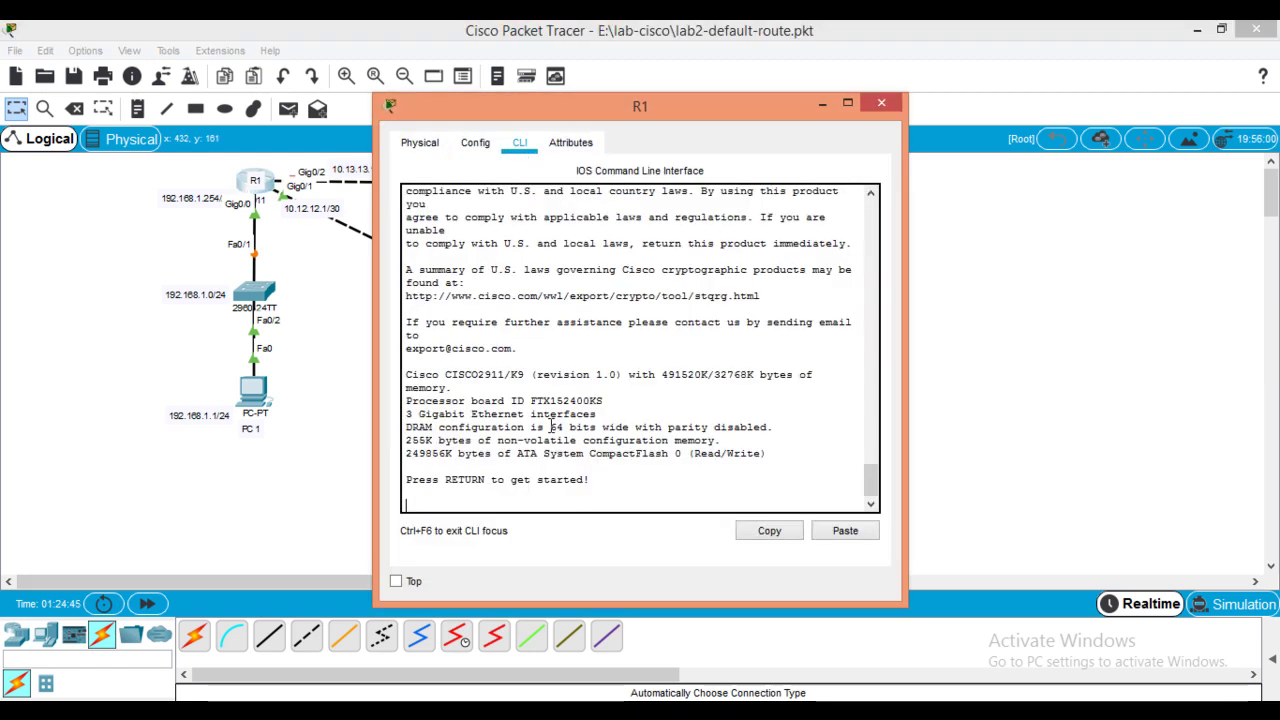
key(Return)
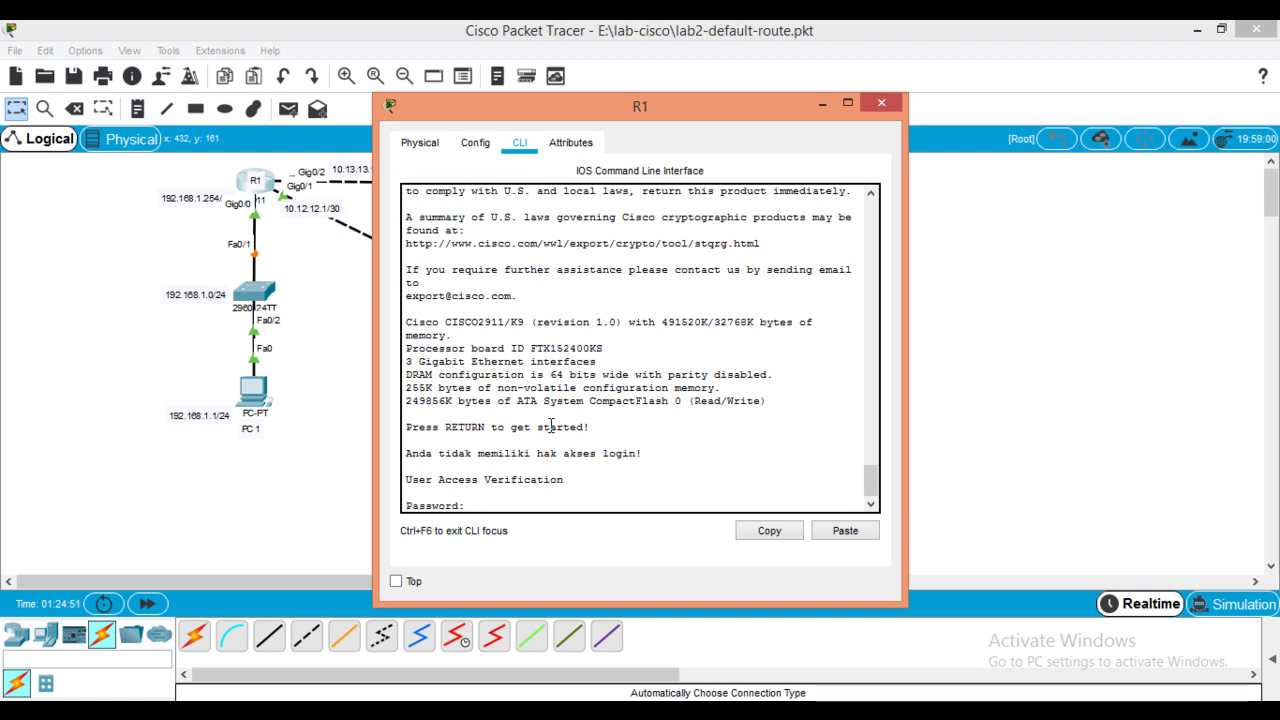
key(Return)
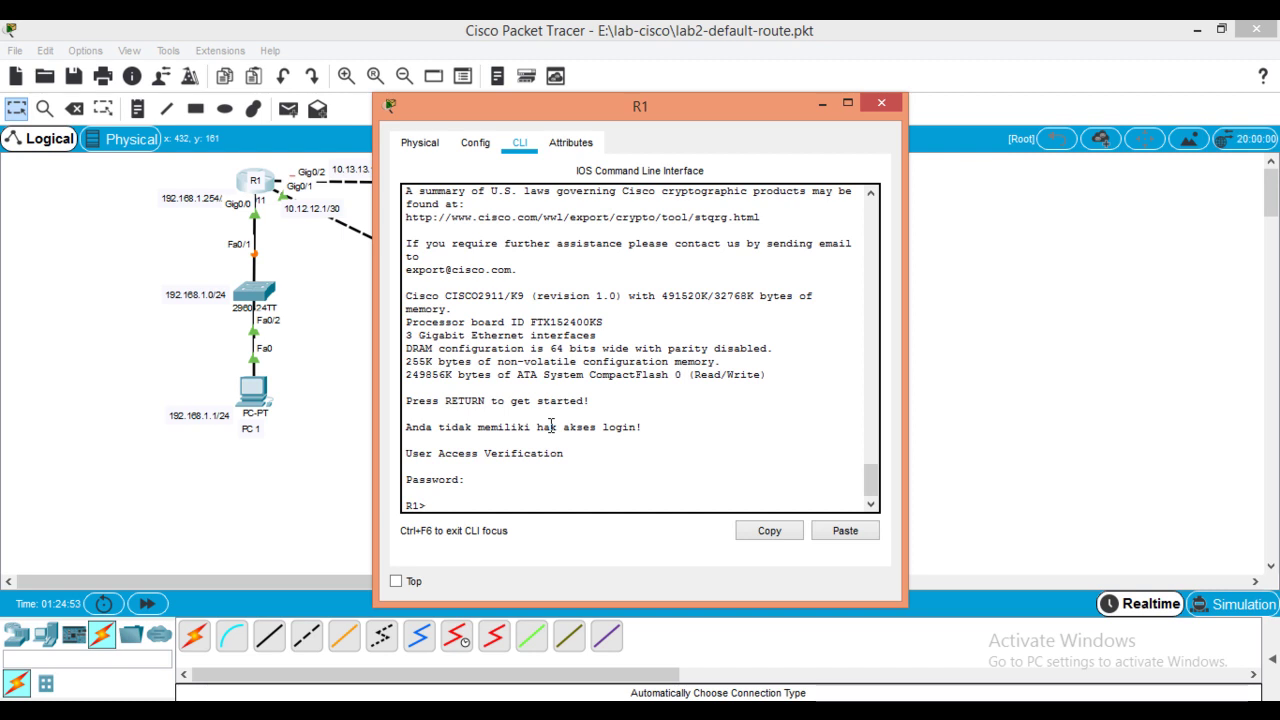
text(en)
key(Return)
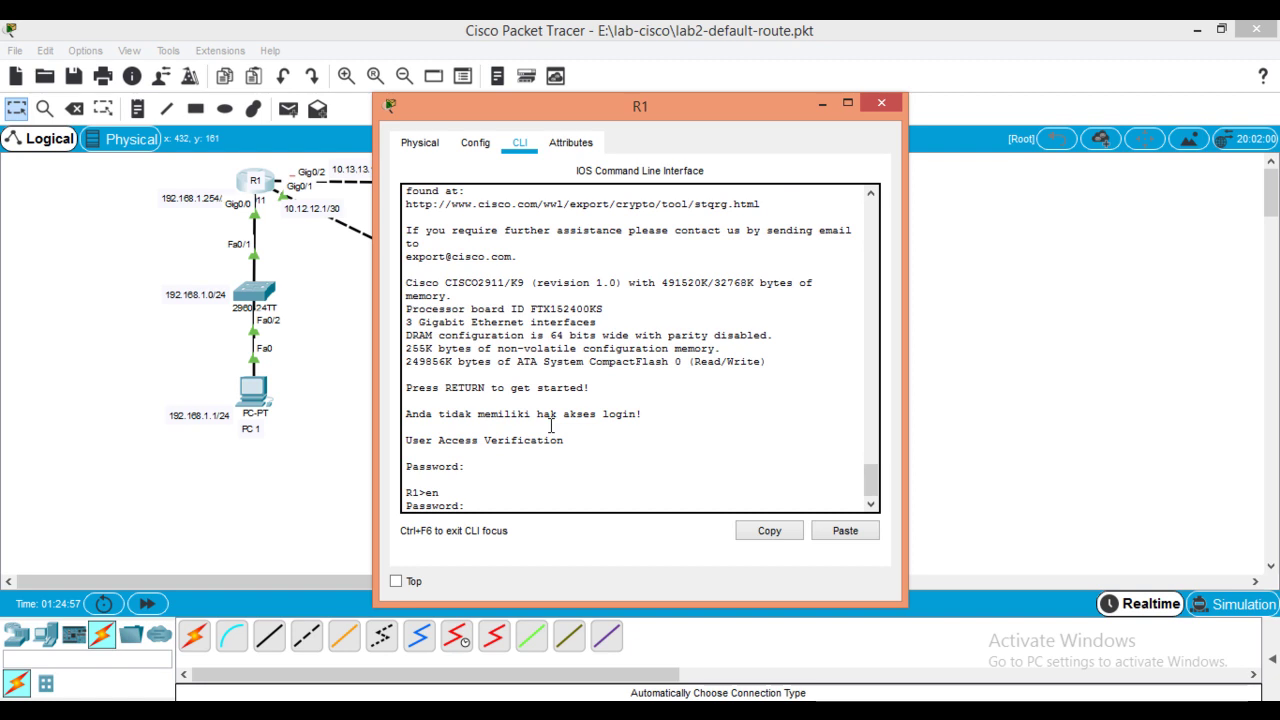
key(Return)
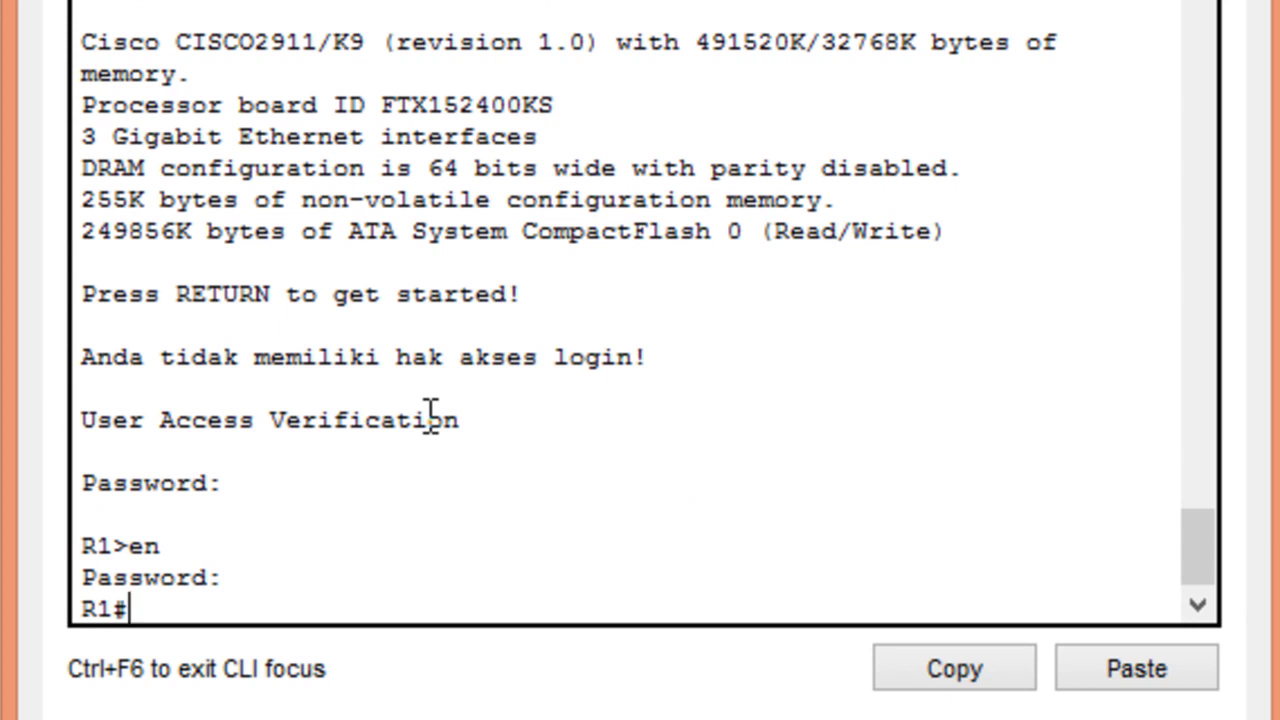
Step: In R1's global configuration, assign 10.13.13.1 with mask 255.255.255.252 to interface Gig0/2 and enable the interface
text(conf t)
key(Return)
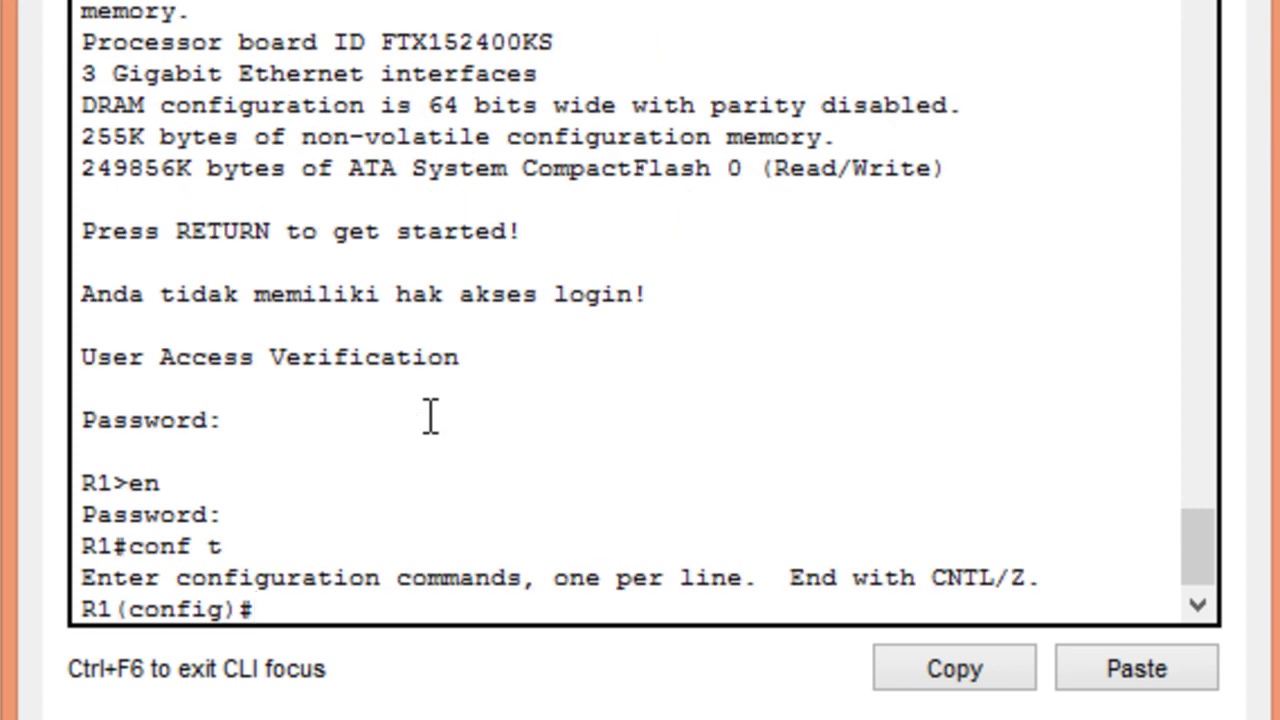
text(int Gig0/2)
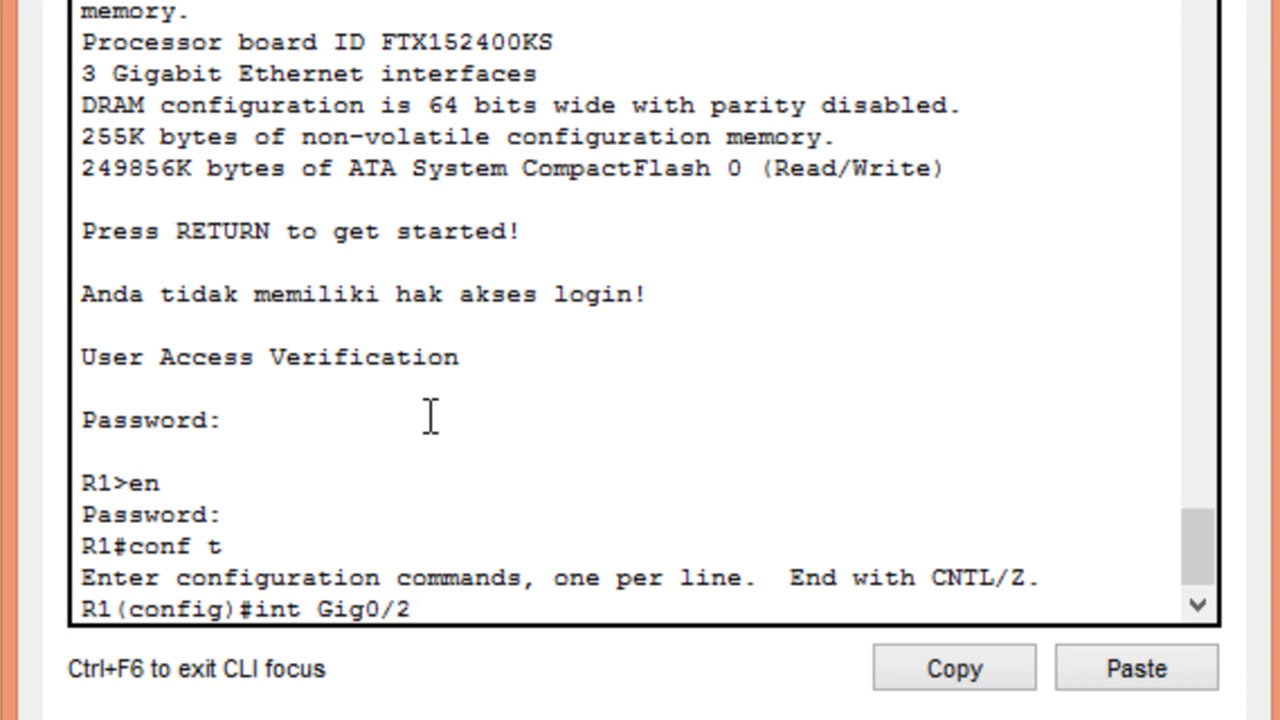
key(Return)
text(ip address 10.13.13.1 25)
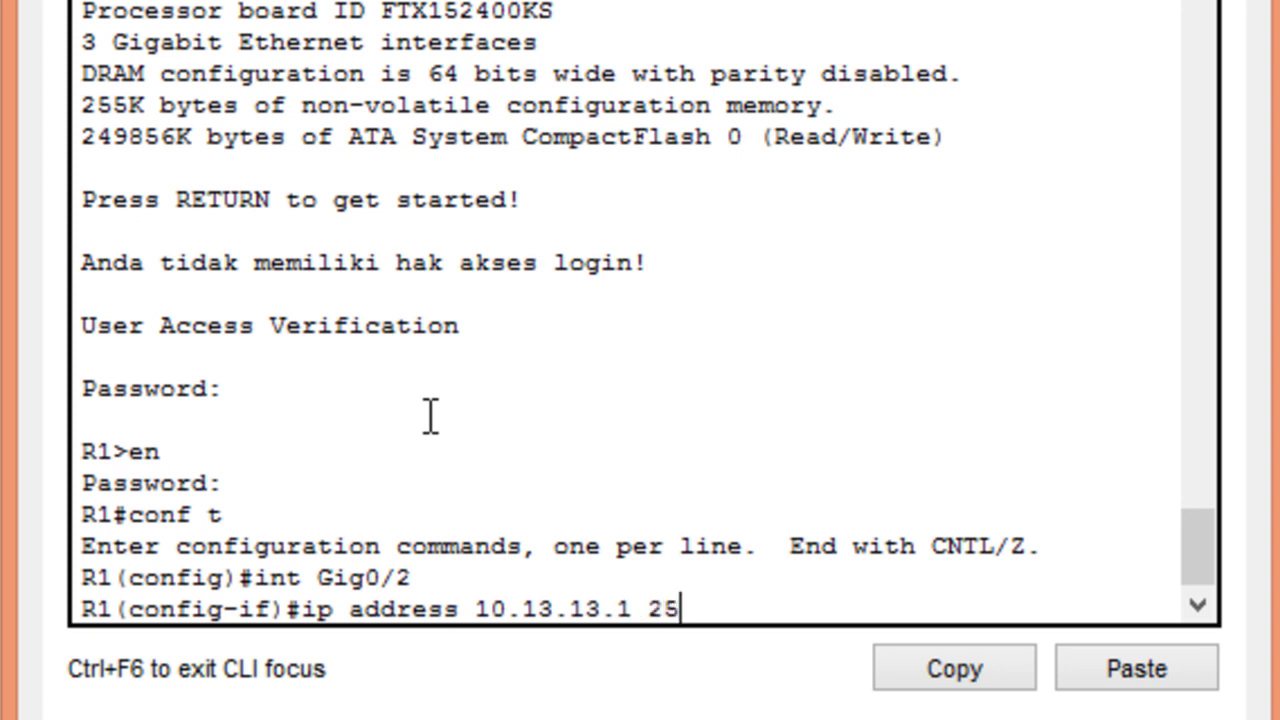
text(5.255.255.252)
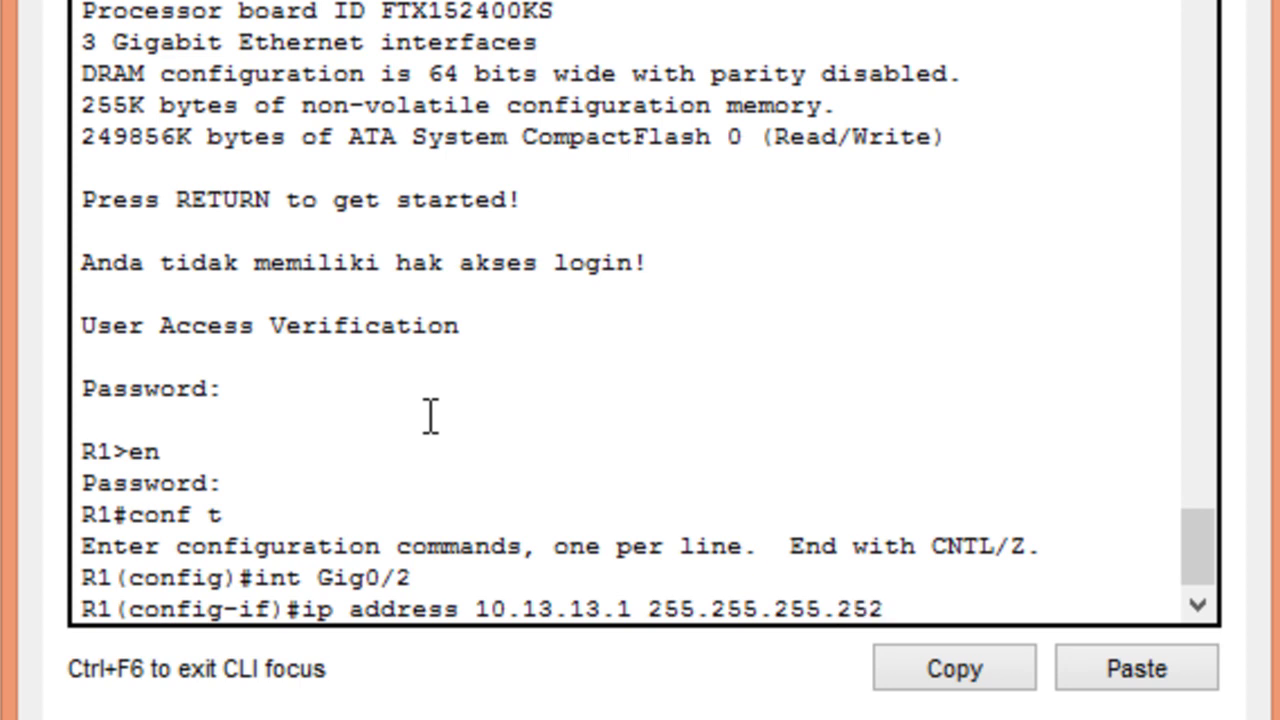
key(Return)
text(no sh)
key(Return)
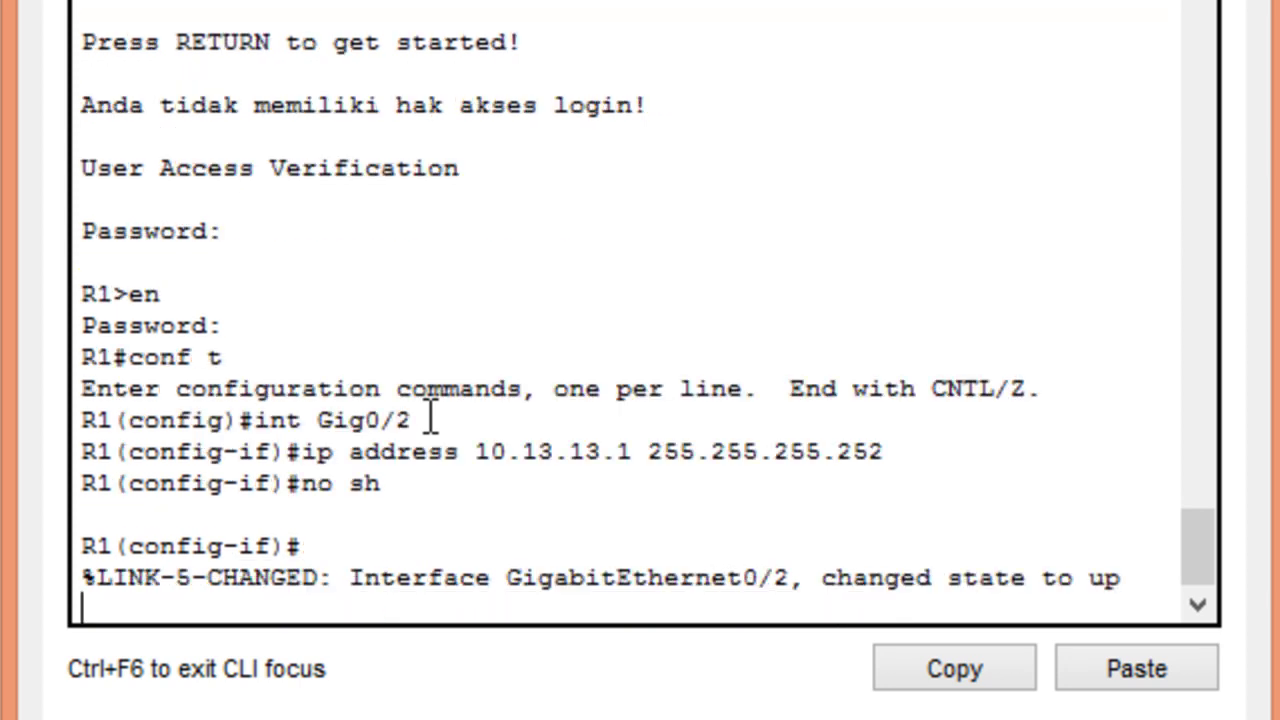
key(Return)
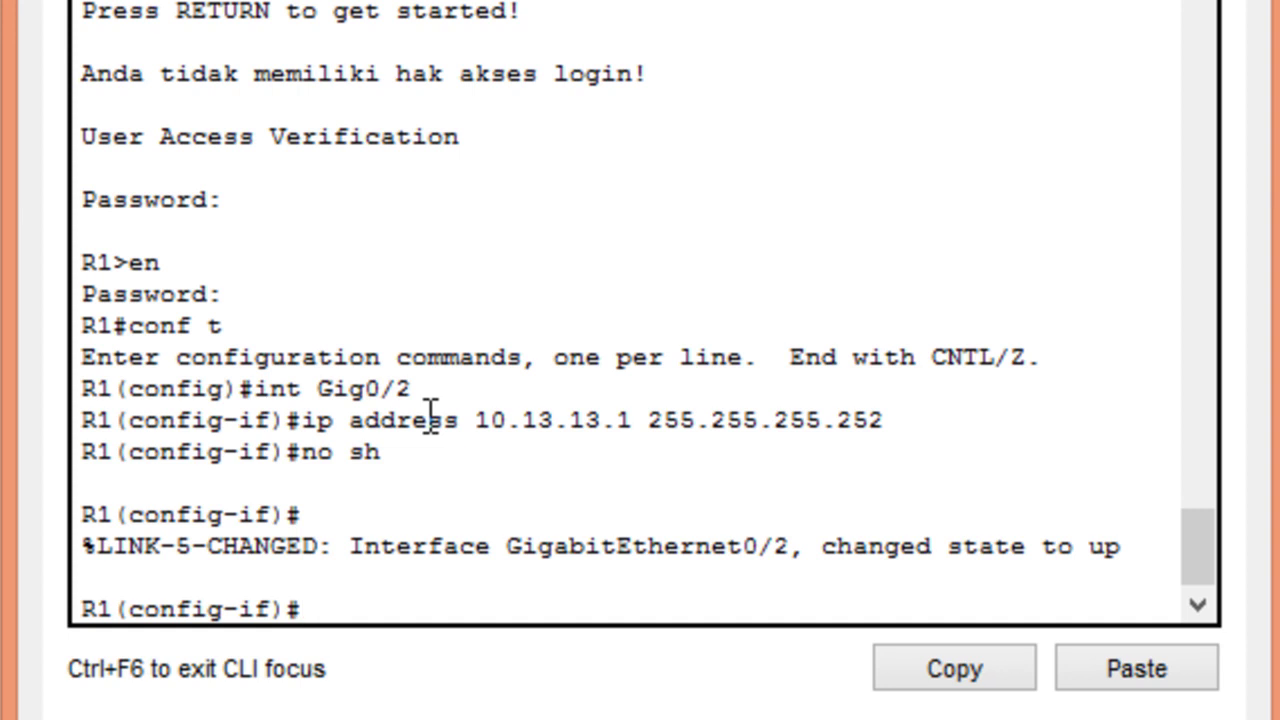
Step: Display R1's brief IP interface summary and check the address and status of GigabitEthernet0/2
text(do sh )
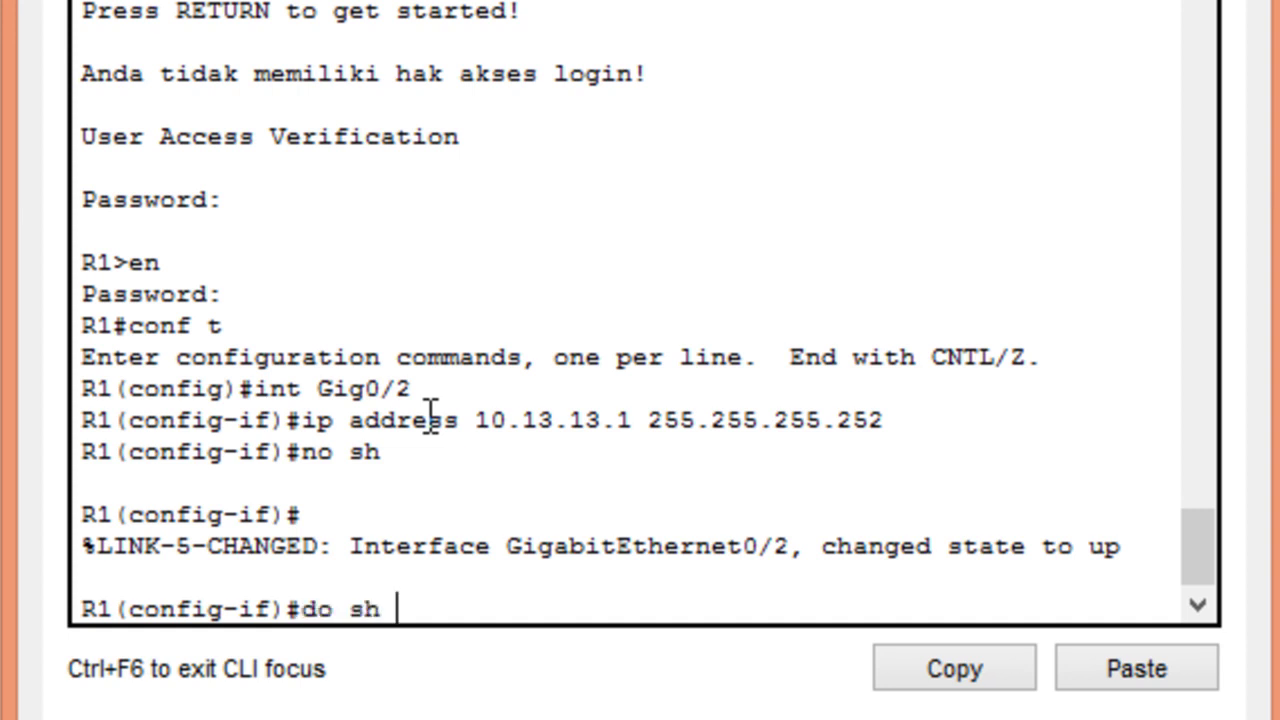
text(ip int br)
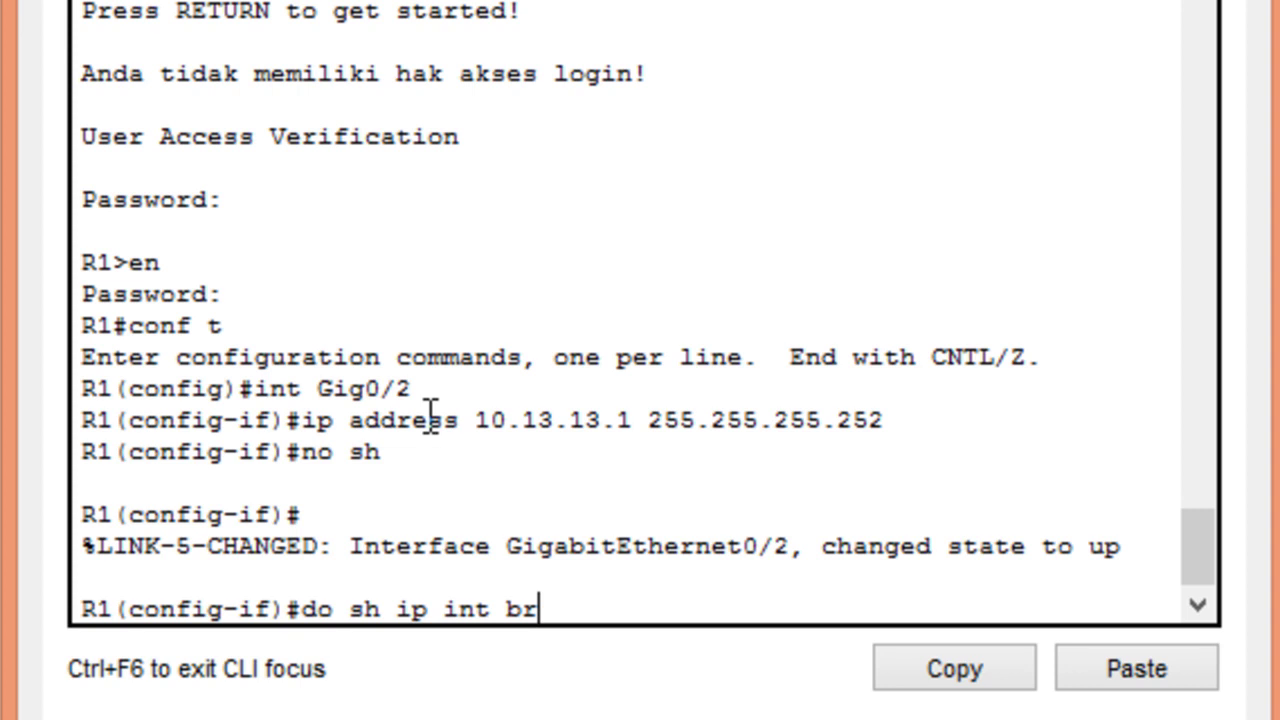
key(Return)
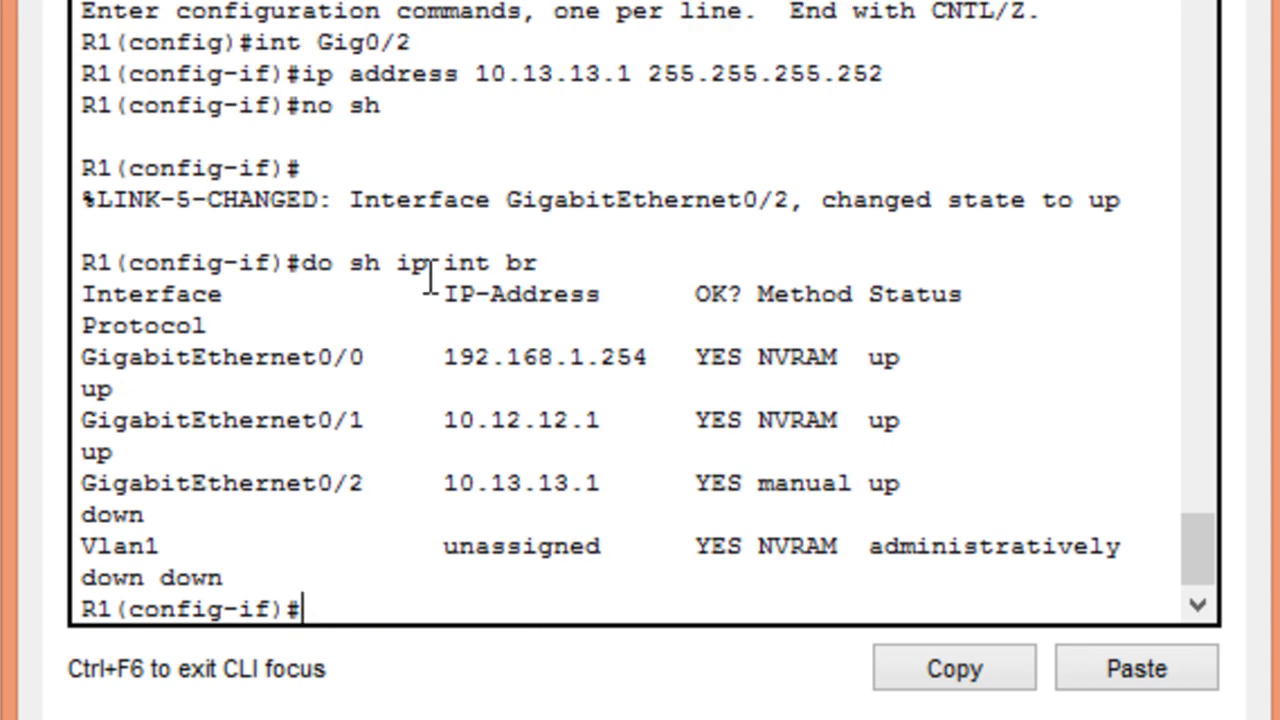
drag(81, 483, 600, 487)
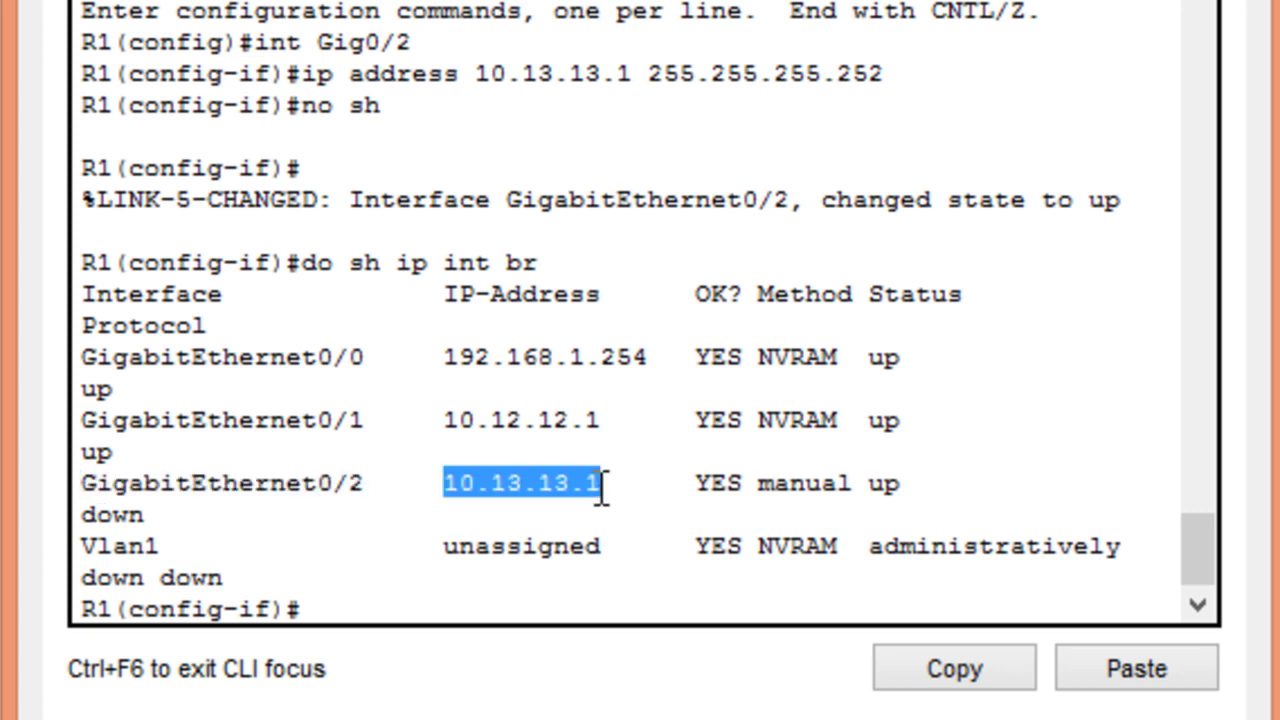
drag(920, 485, 852, 484)
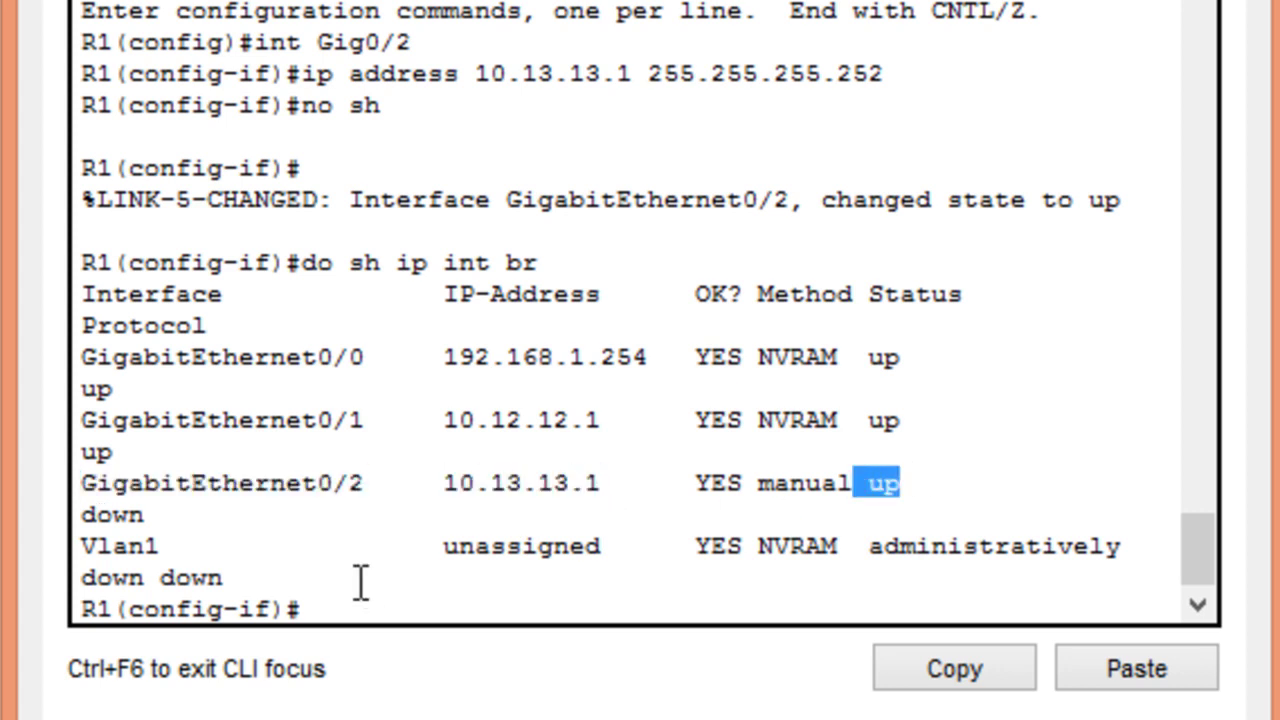
key(Return)
key(Return)
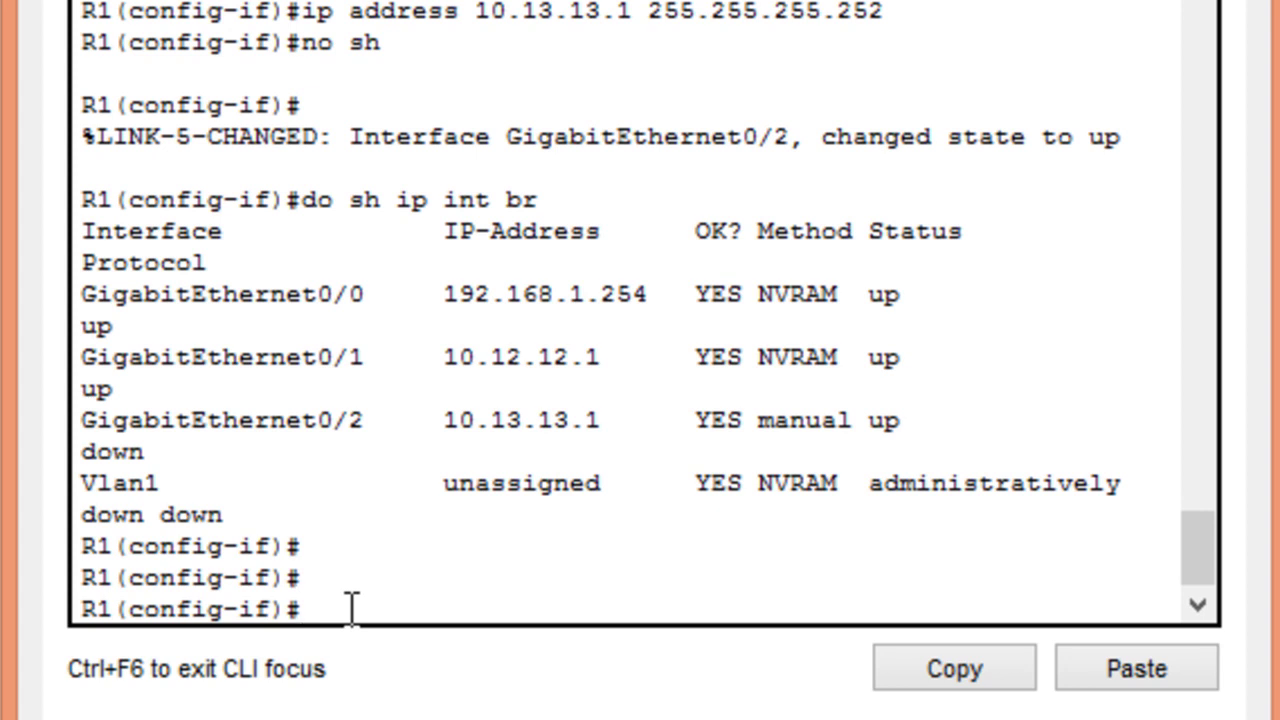
Step: Return to global configuration mode on R1 and display its static routes
text(exit)
key(Return)
text(do)
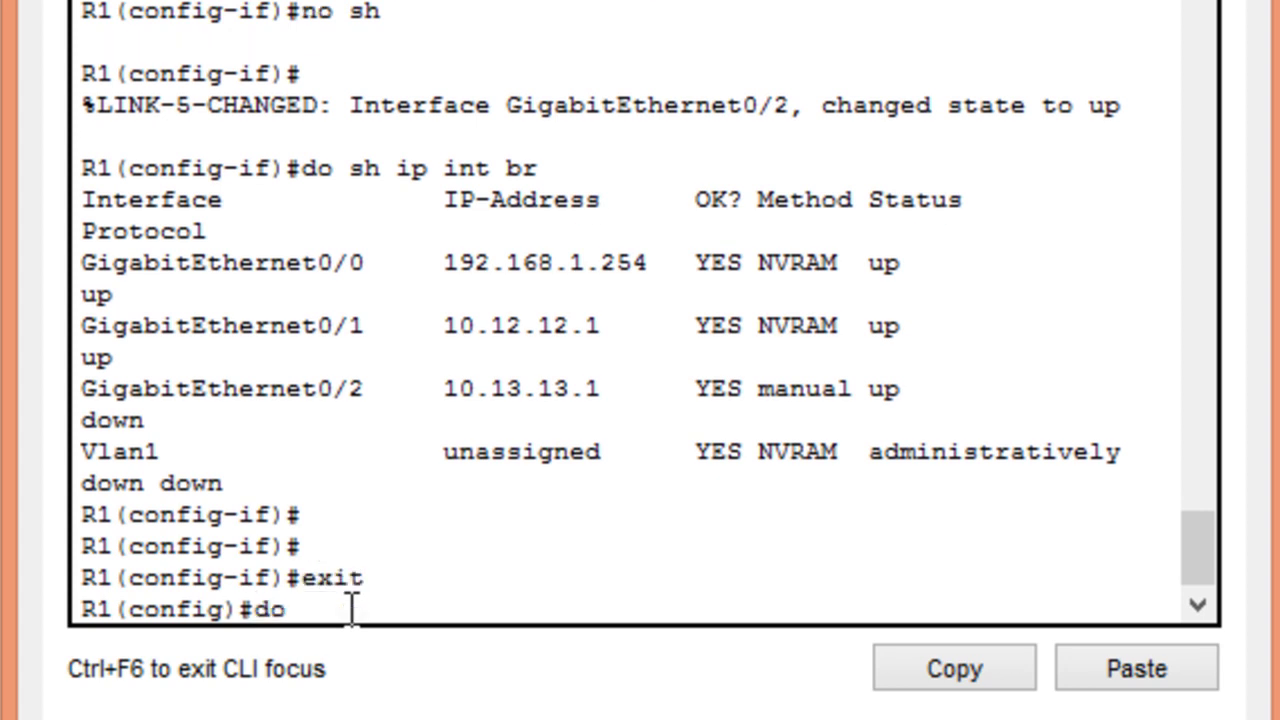
text( sh ip ro st)
key(Return)
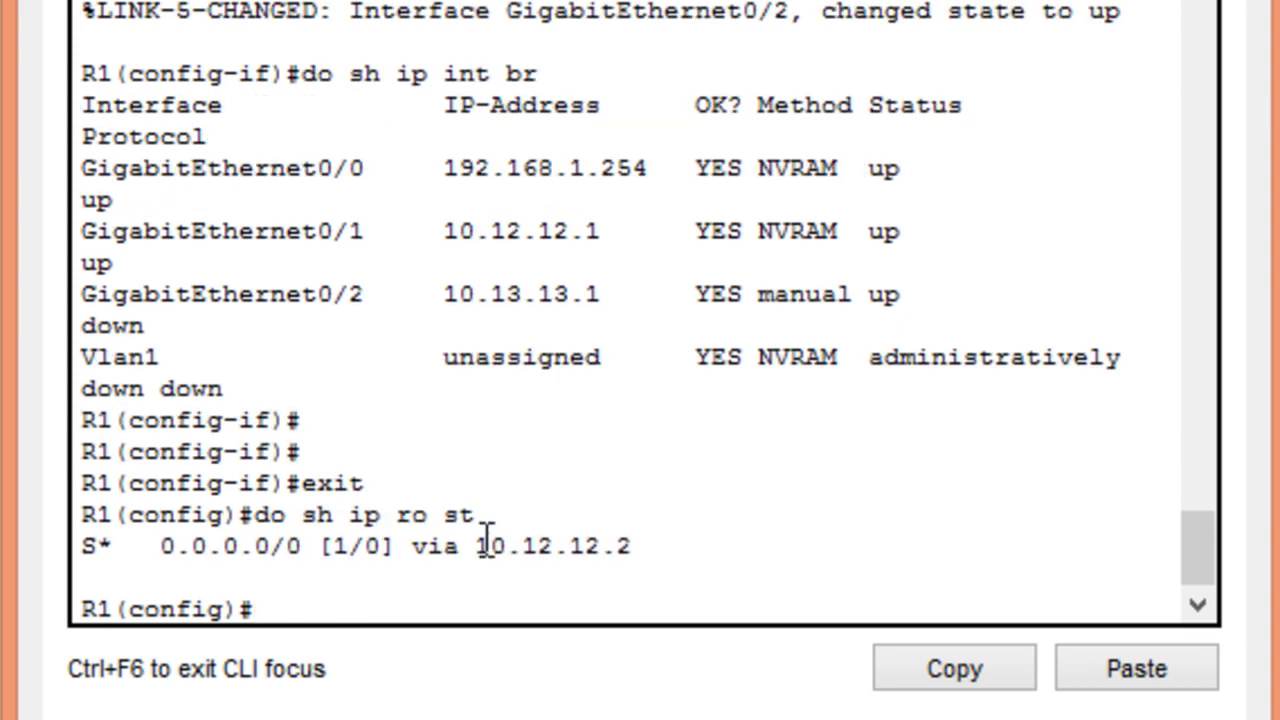
Step: Remove R1's default route 0.0.0.0 0.0.0.0 via 10.12.12.2 and list the static routes again
text(no ip route 0.0.)
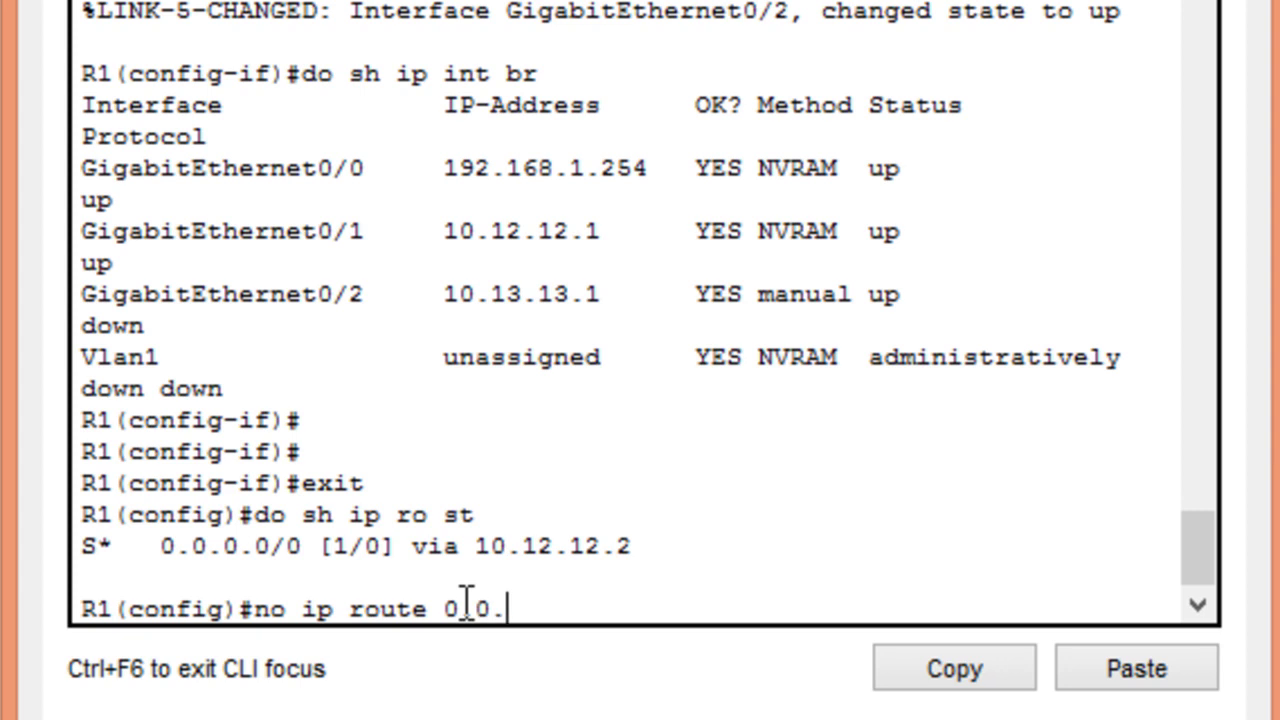
text(0.0 0.0.0.0)
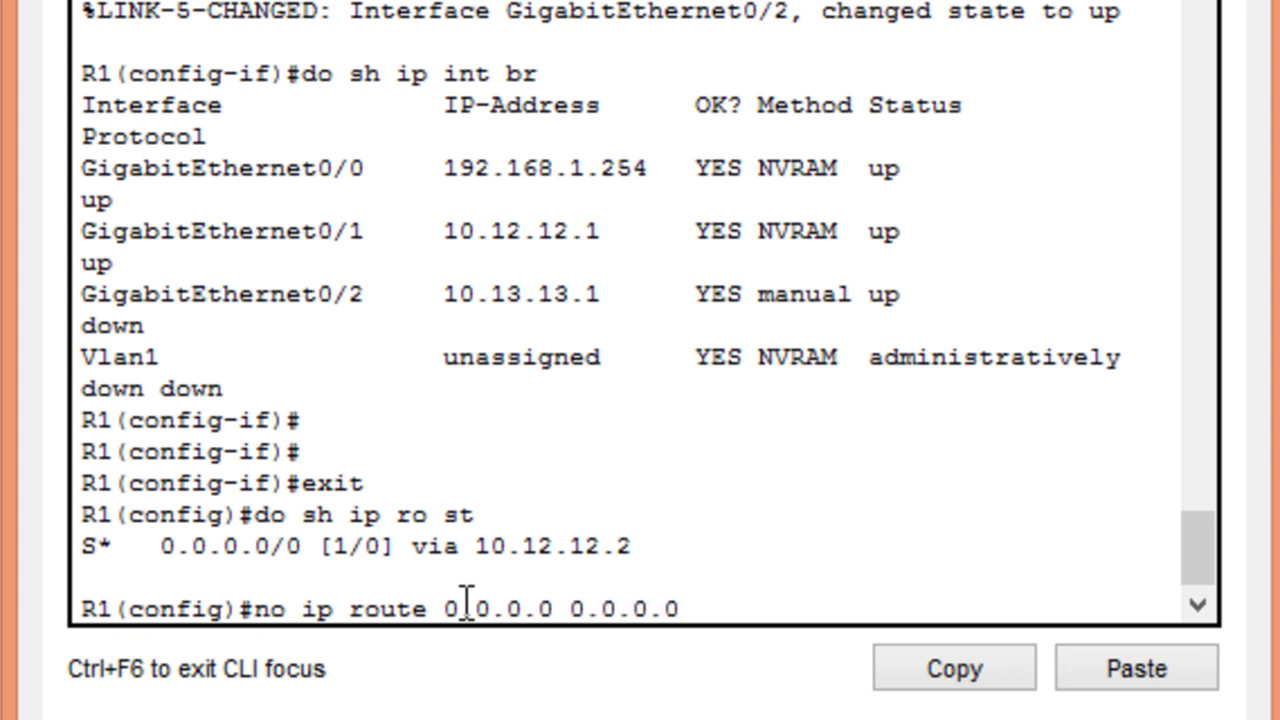
text( 10.12.12.2)
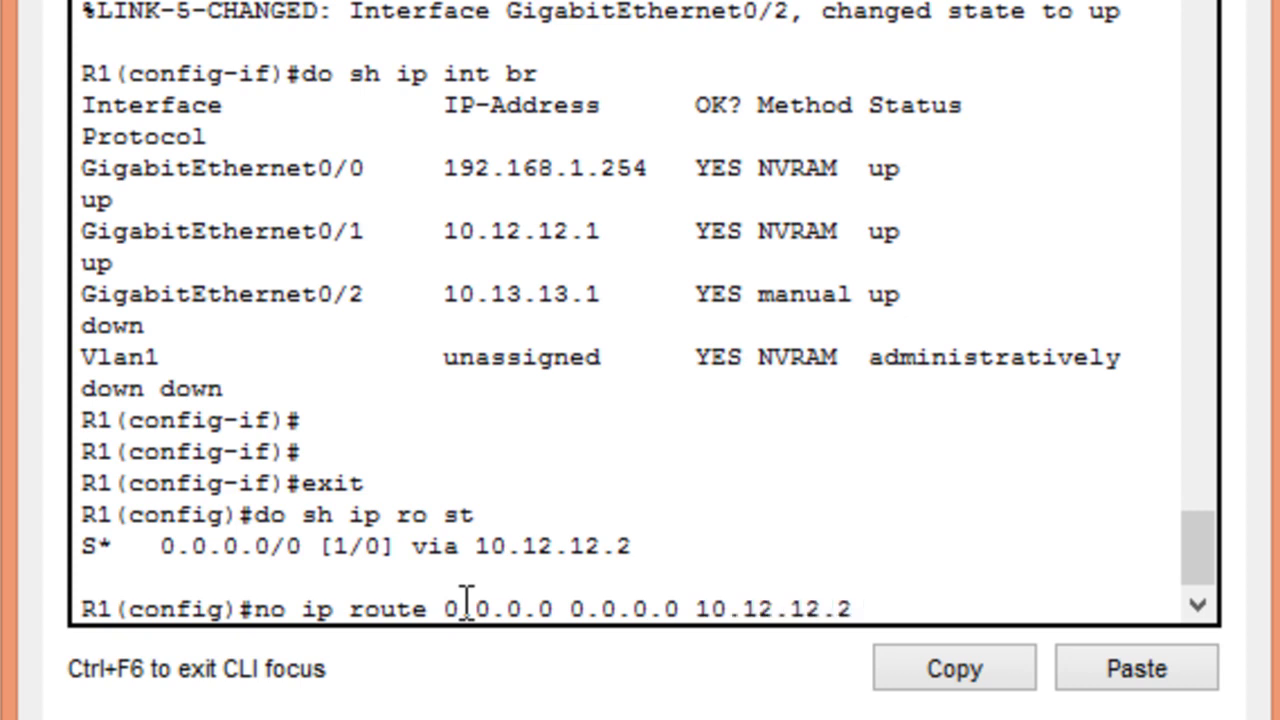
key(Return)
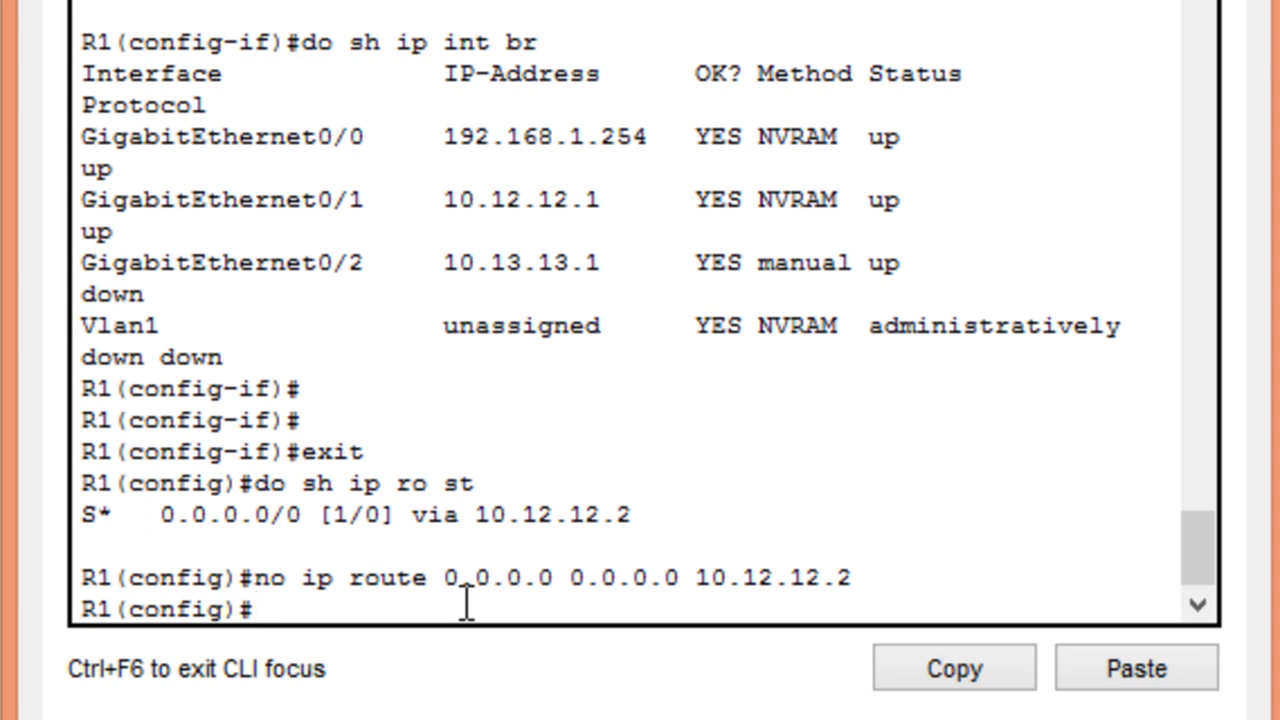
text(do sh ip ro st)
key(Return)
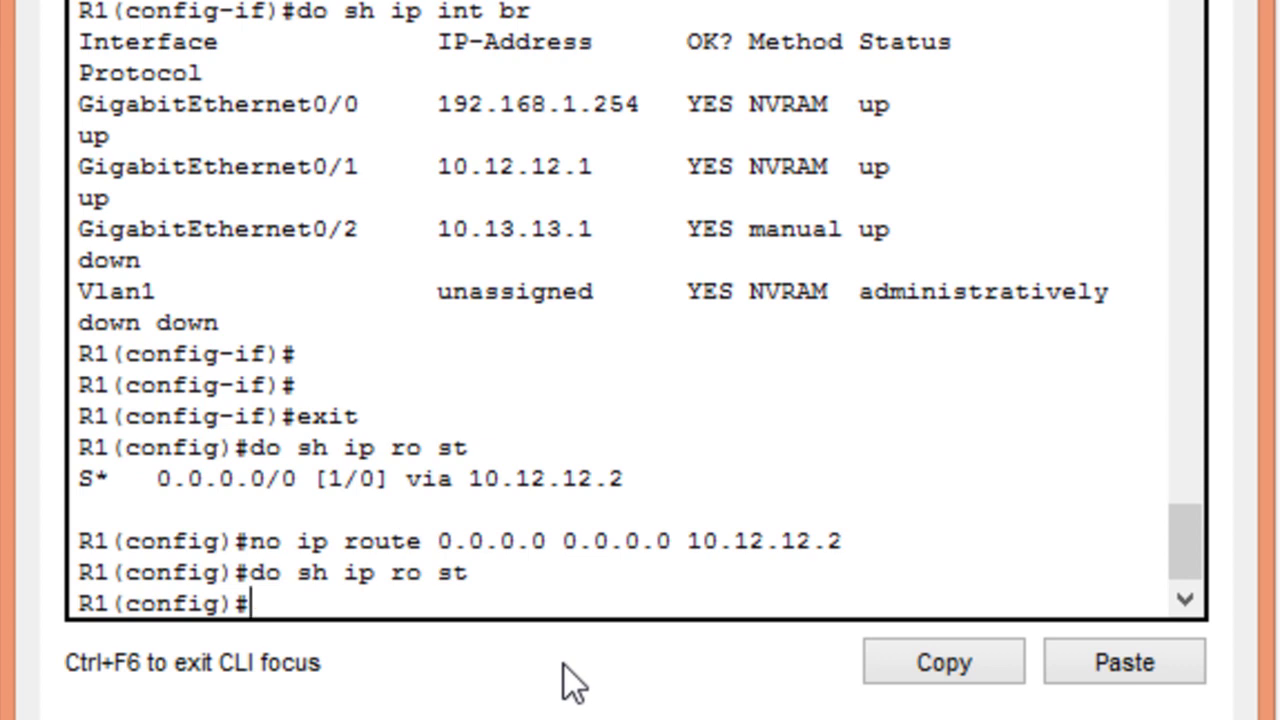
Step: Add a static route on R1 to network 192.168.2.0 255.255.255.0 via next hop 10.12.12.2
text(ip route 192.1)
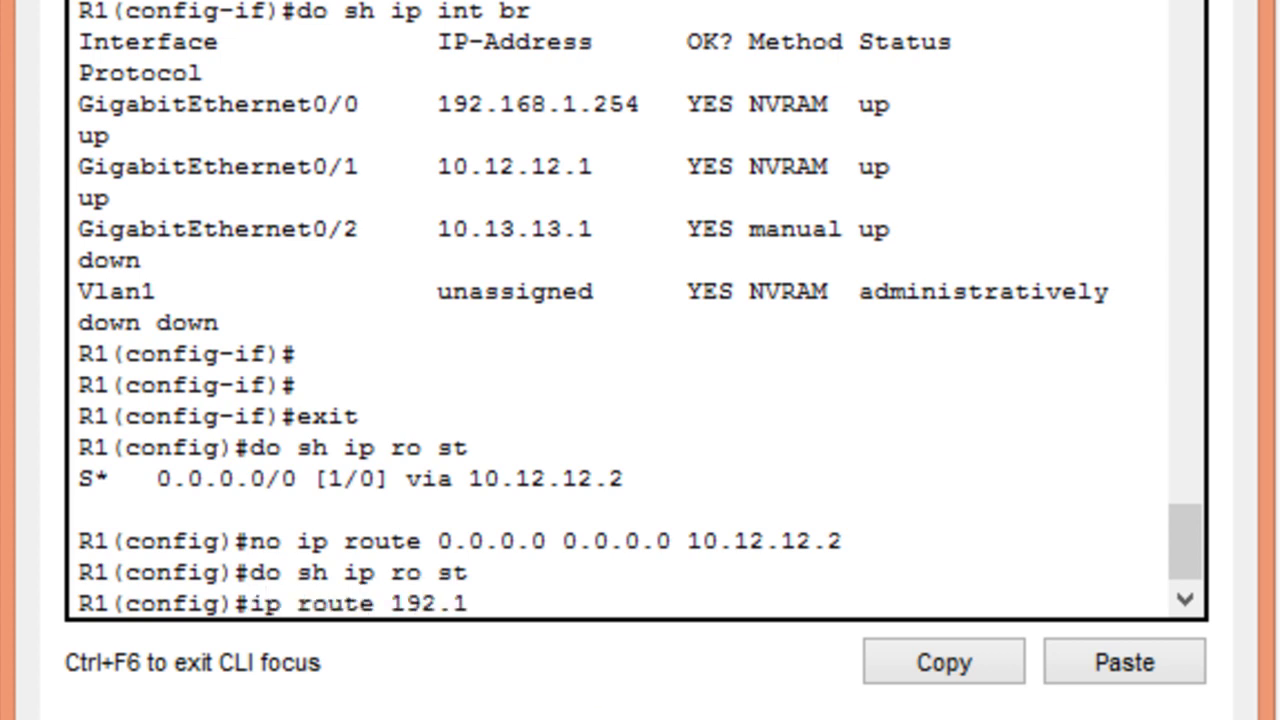
text(68.2.0 255.255.)
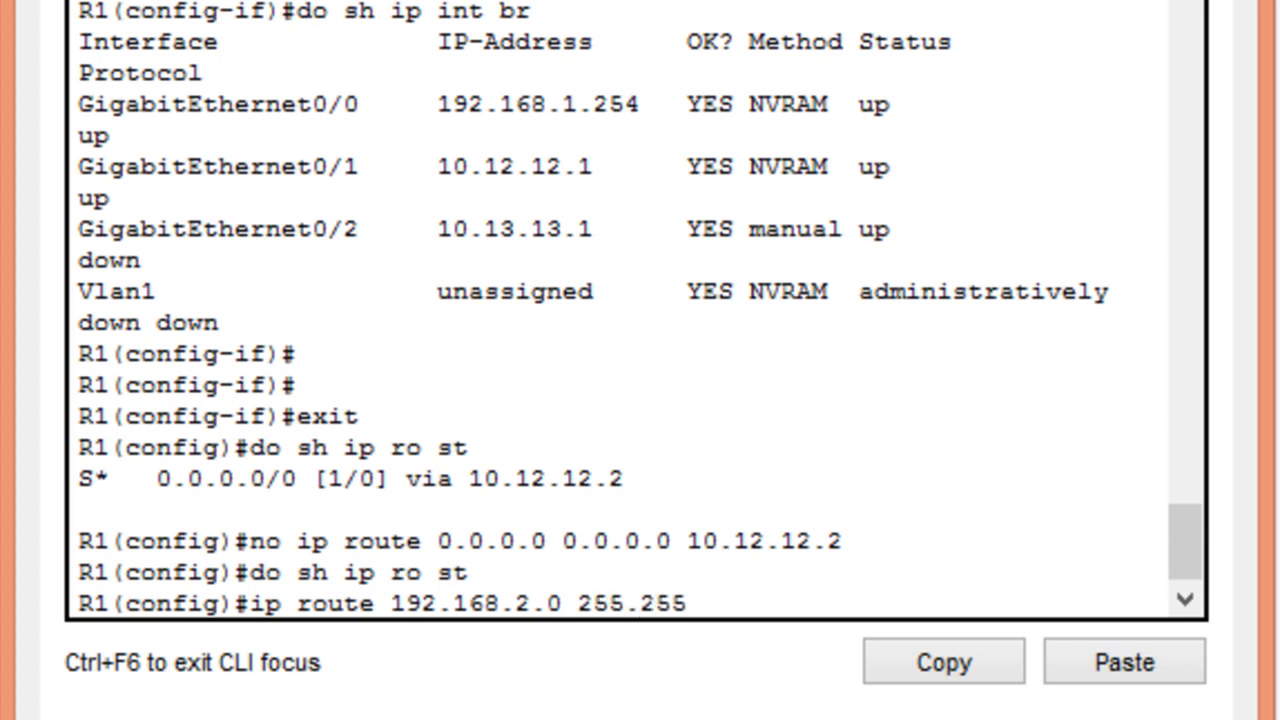
text(255.0)
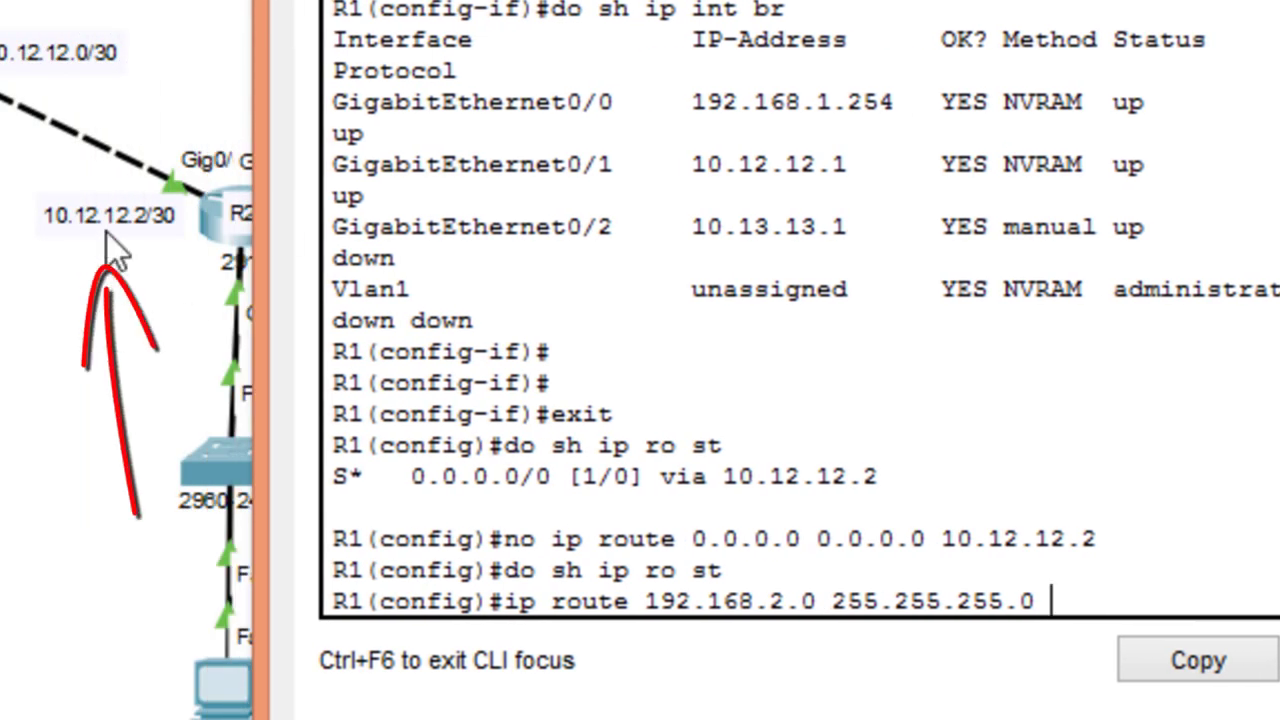
text( 10.12.12.2)
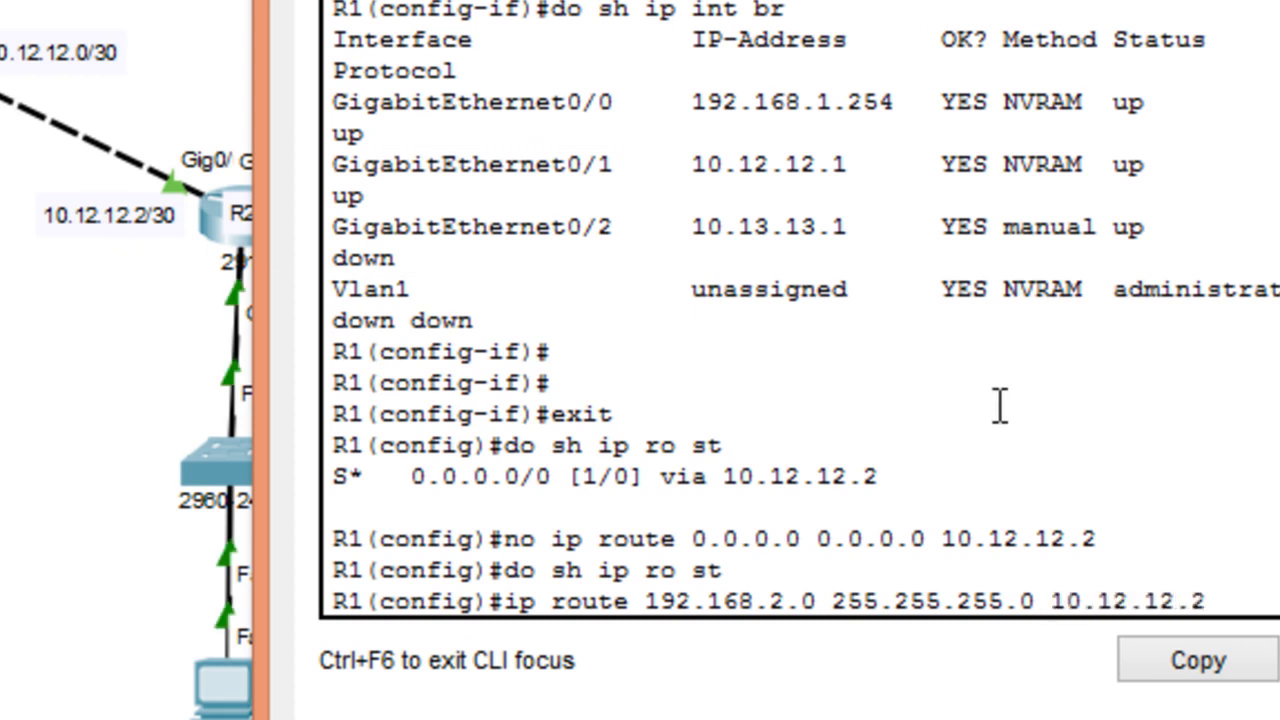
key(Return)
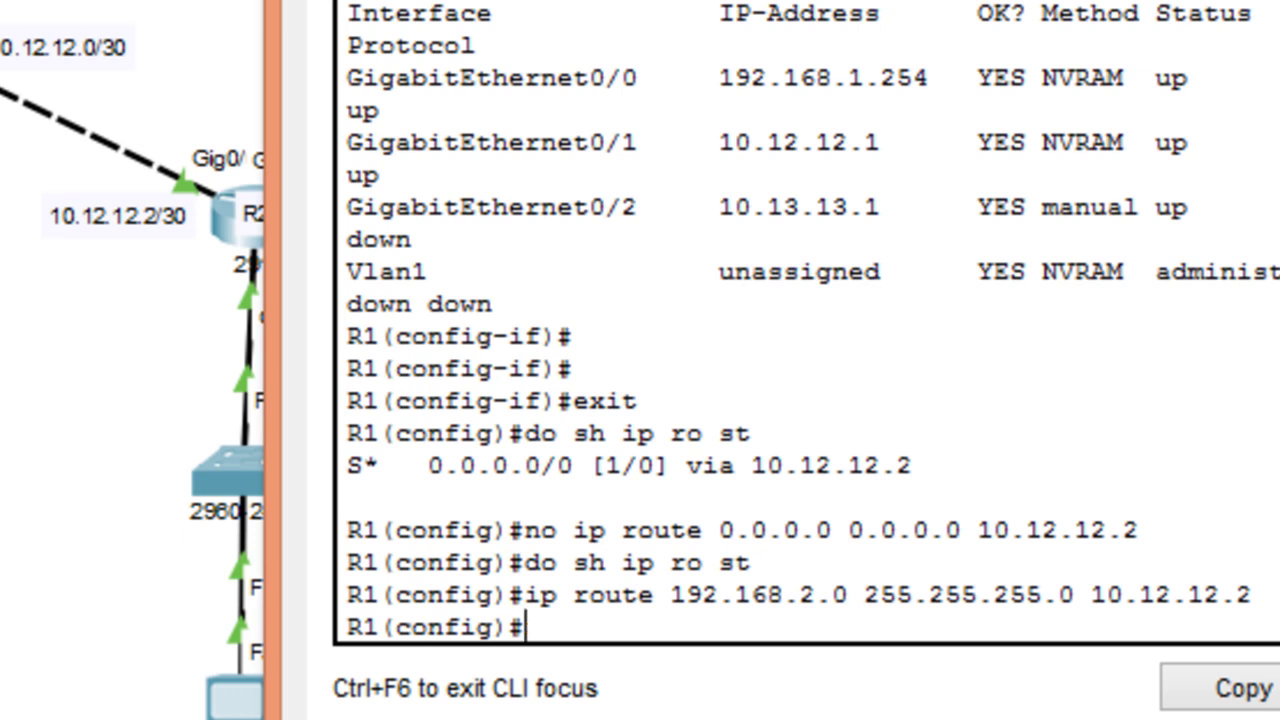
Step: Add a static route on R1 to network 192.168.3.0 255.255.255.0 via next hop 10.13.13.2
text(ip route 192)
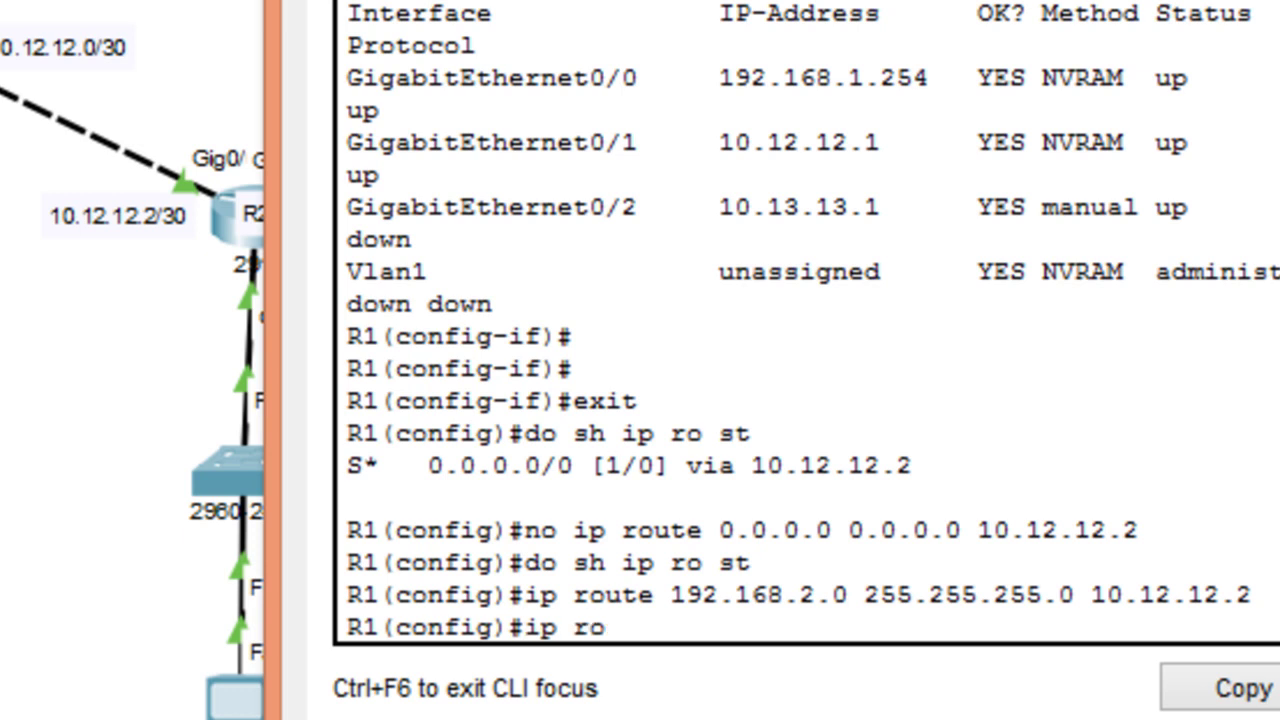
text(.168)
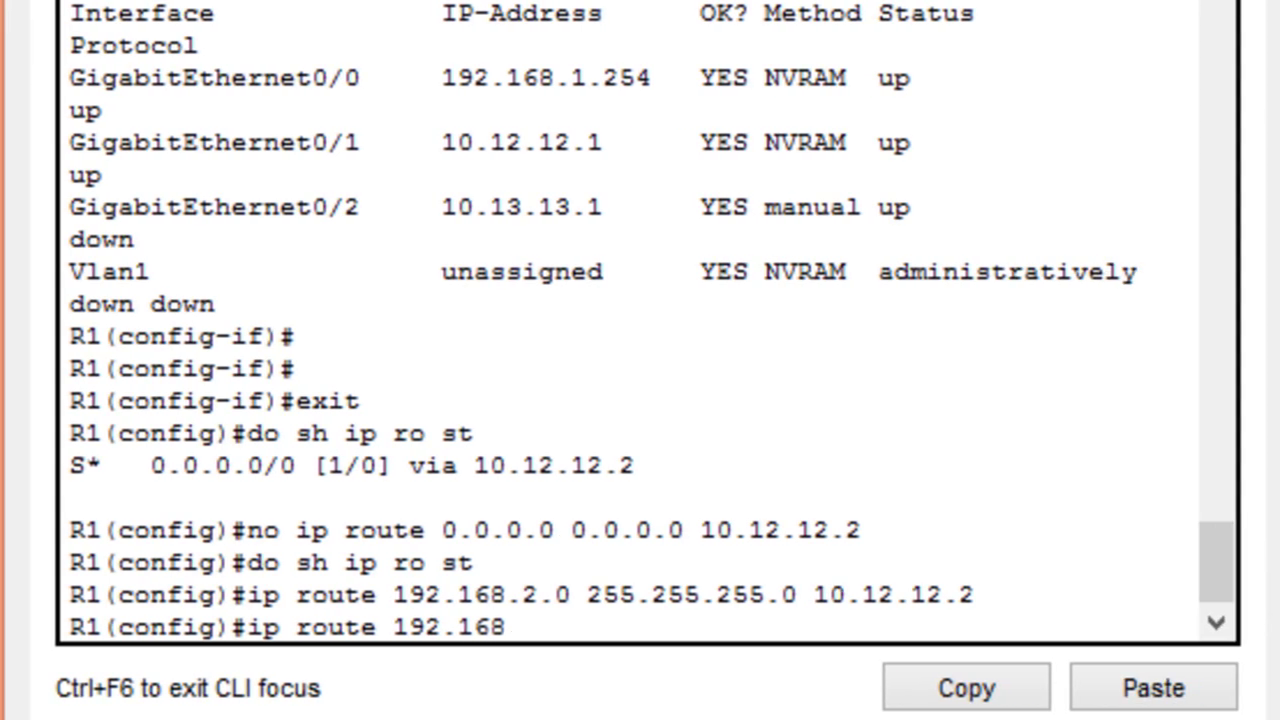
text(.3.0 255.255.255.0 10.13.13.2)
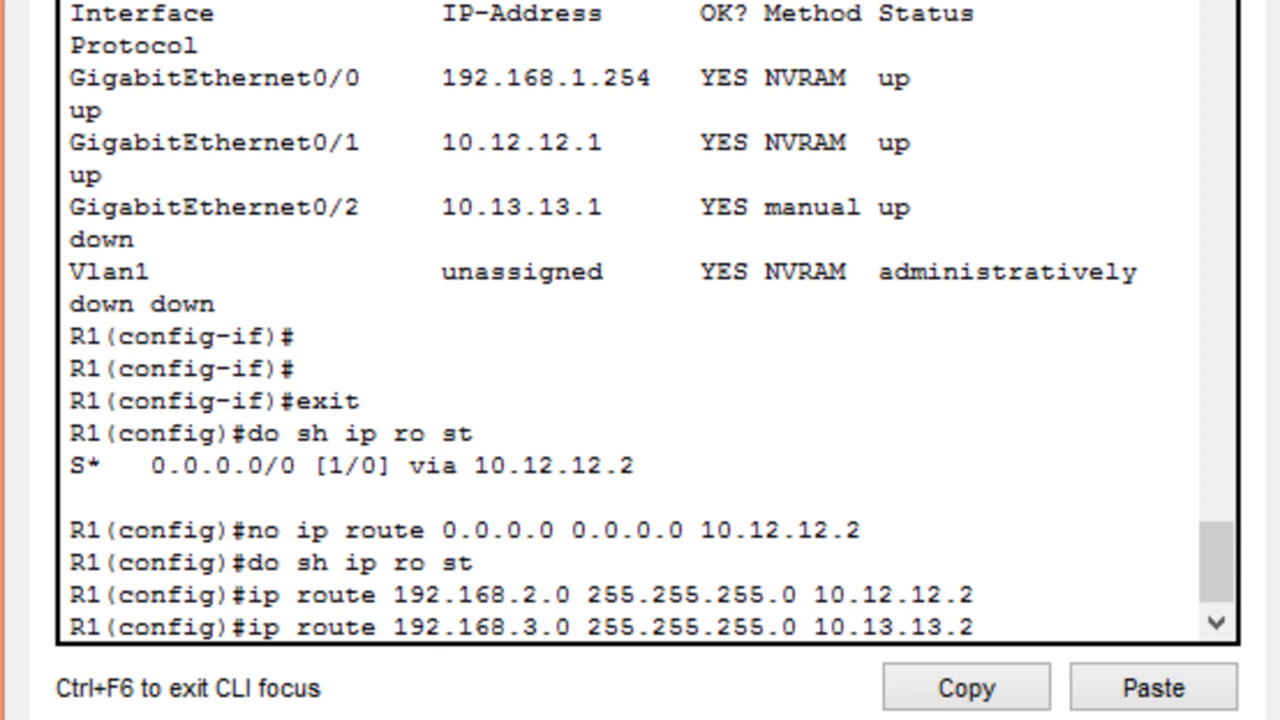
key(Return)
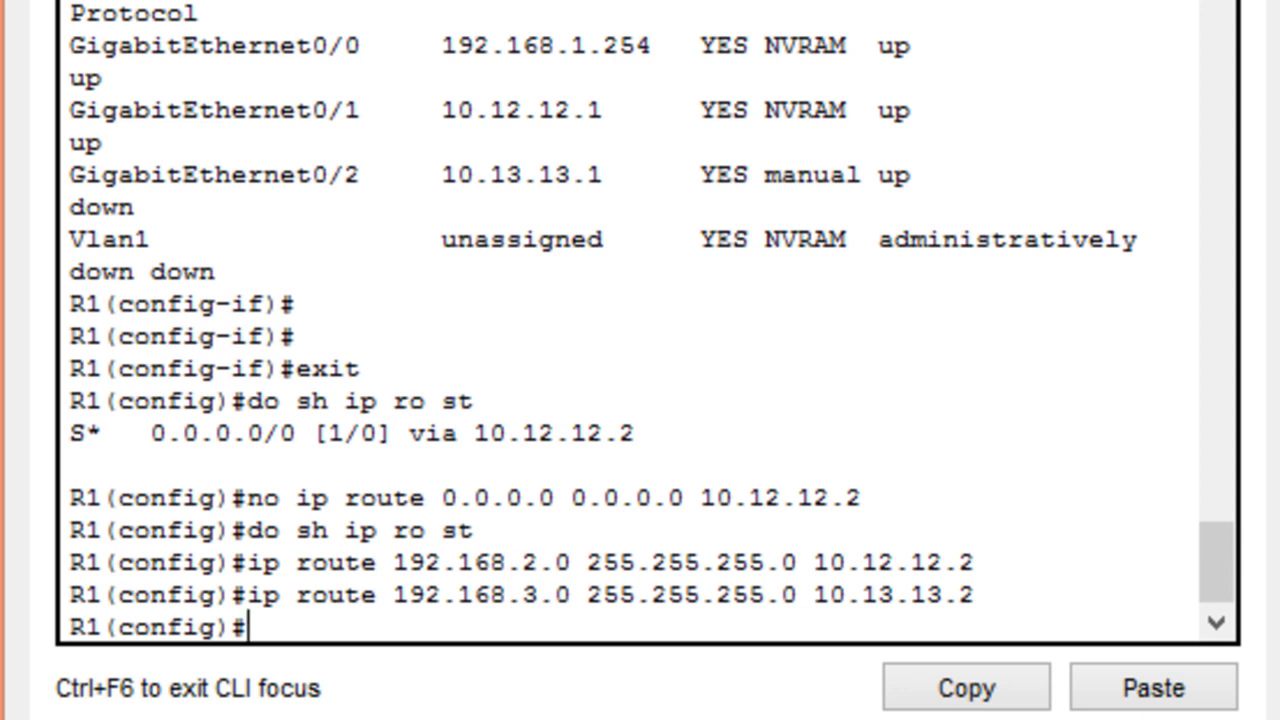
Step: Add a static route on R1 to network 10.23.23.0 255.255.255.252 via next hop 10.12.12.2
text(ip route)
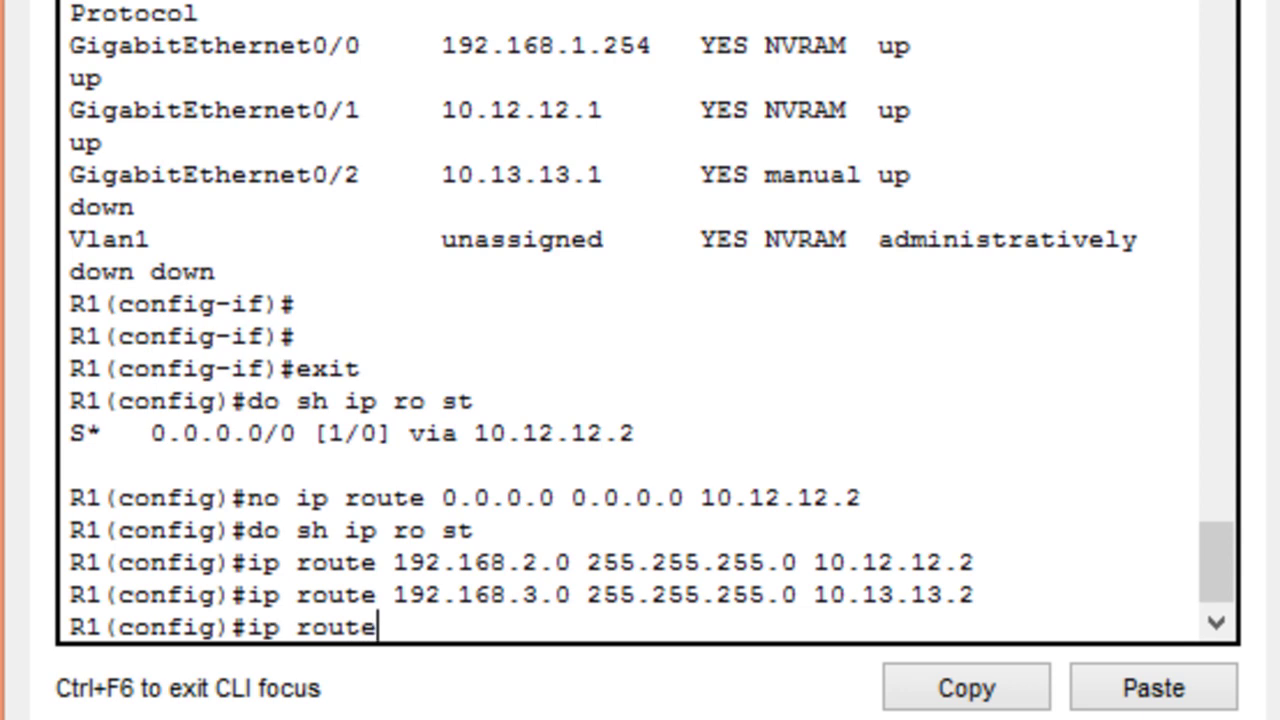
text( 10.23.23.)
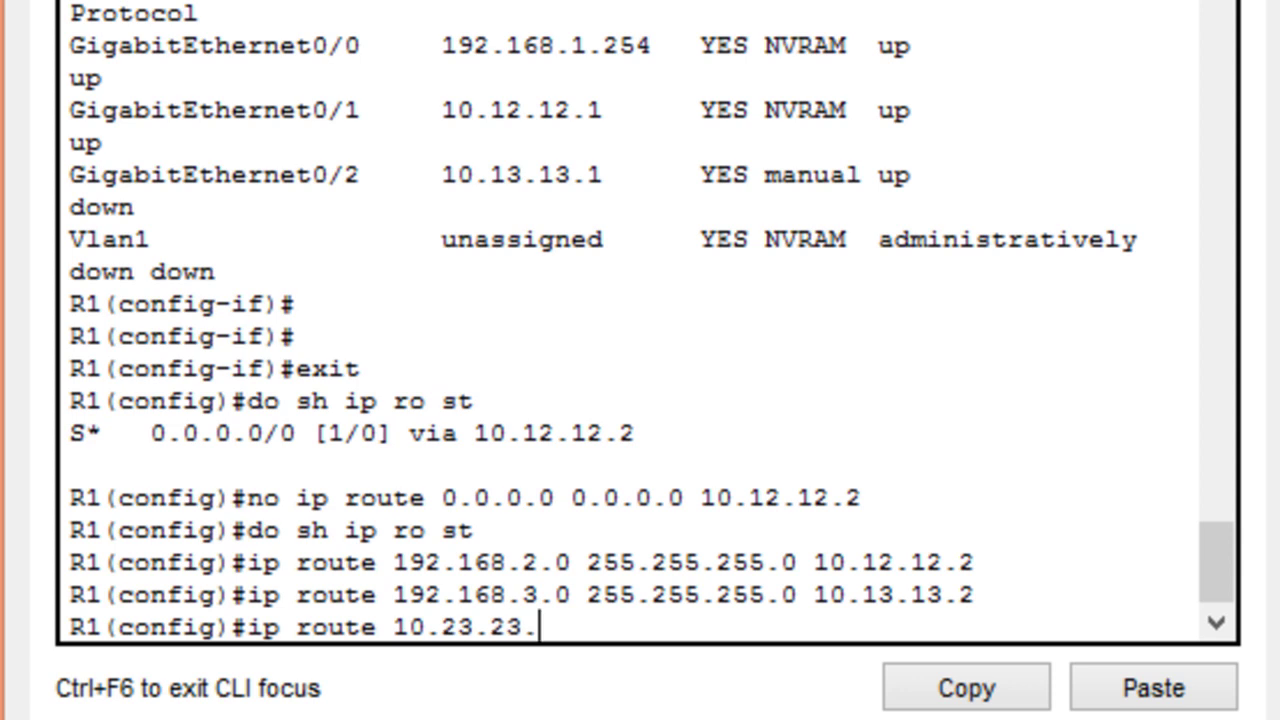
text(0 255)
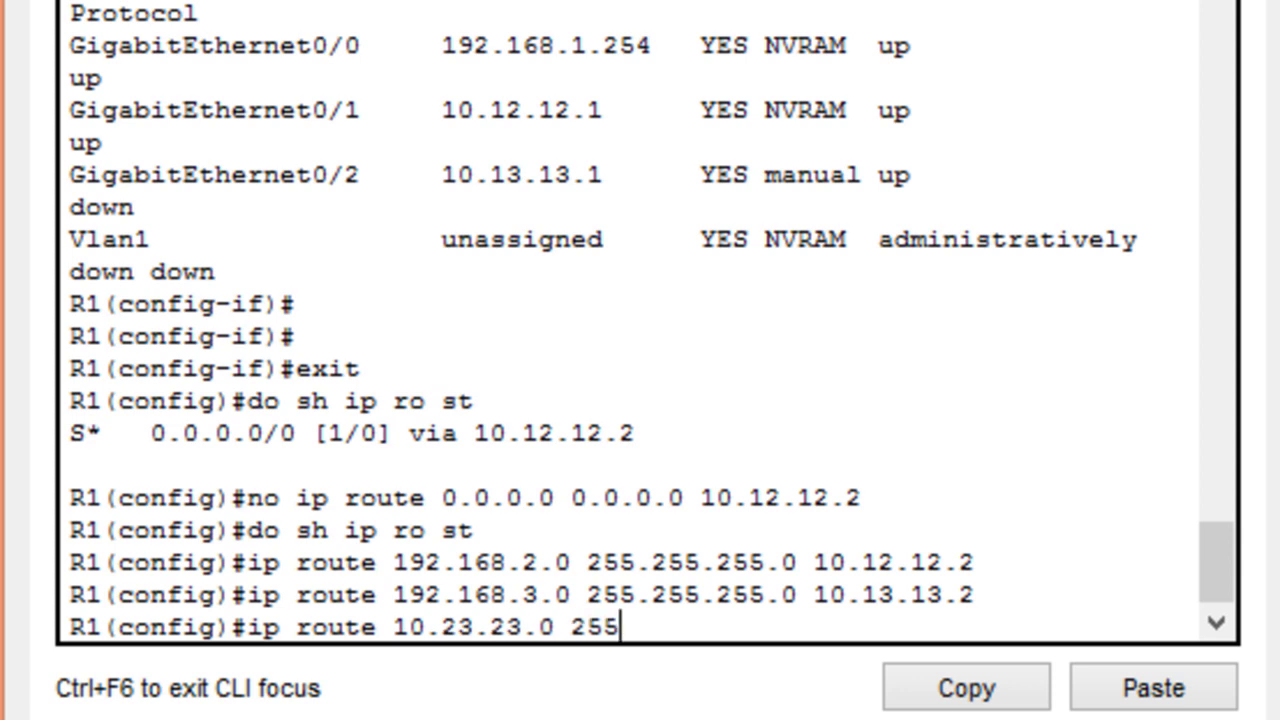
text(.255.255.252)
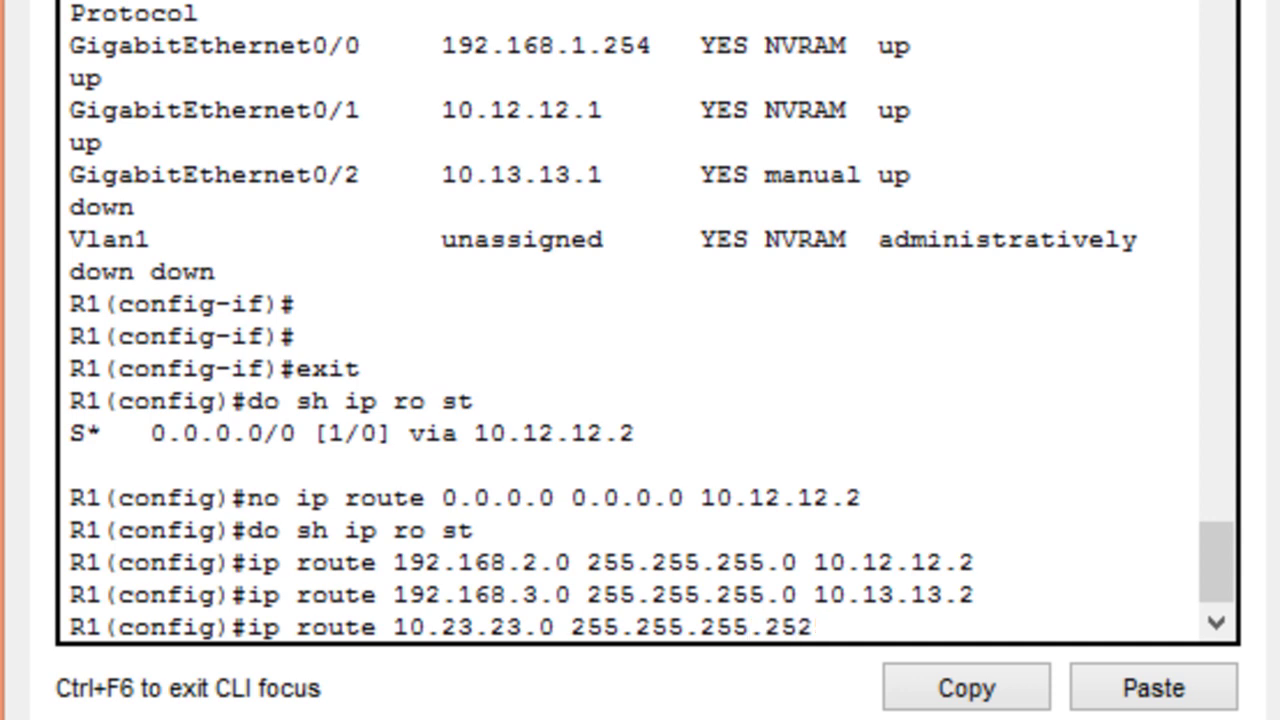
text( 10.)
text(12)
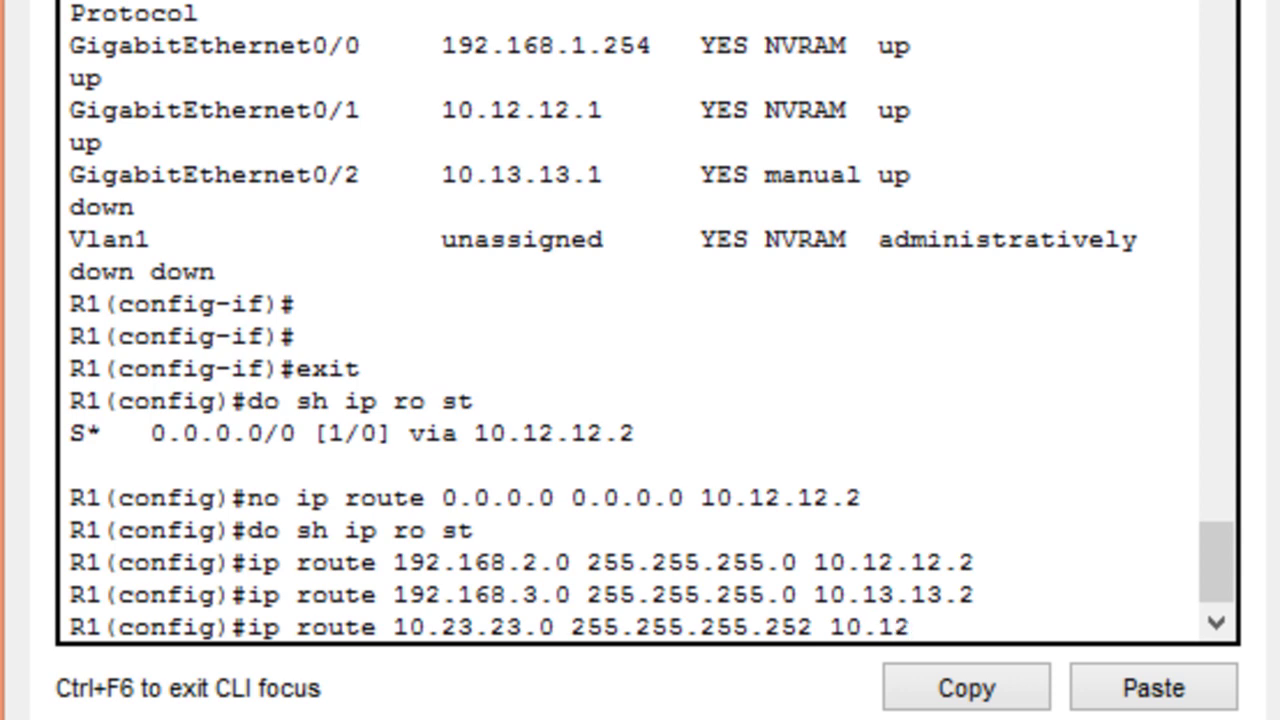
text(.12.2)
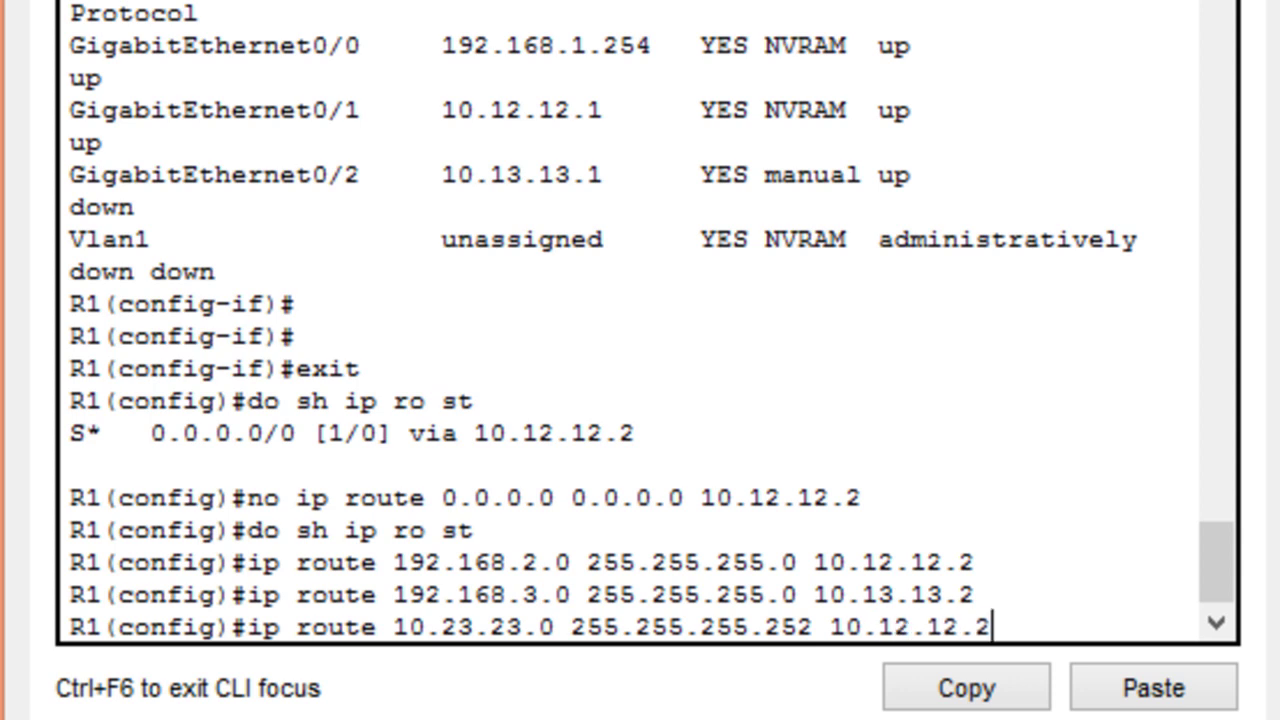
key(Return)
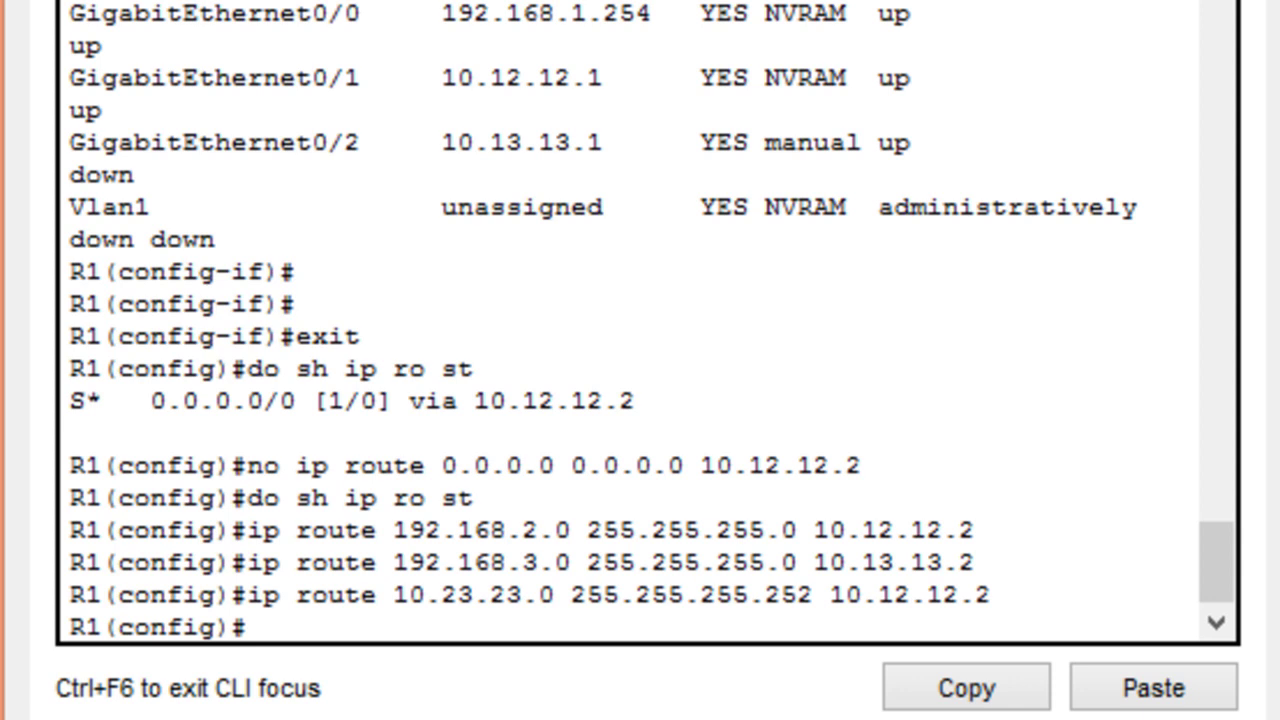
Step: Add a backup static route on R1 to 192.168.3.0 255.255.255.0 via 10.12.12.2 with administrative distance 2
text(ip route 192.168.3.0)
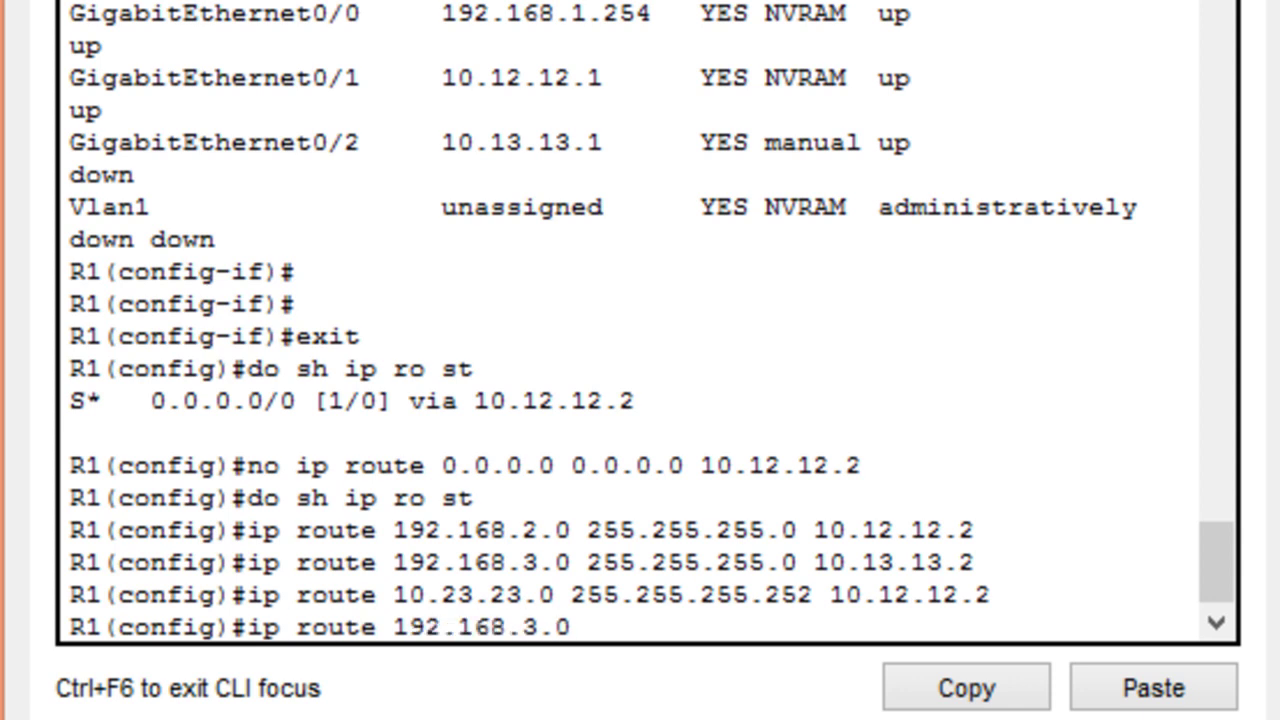
text( 255.2)
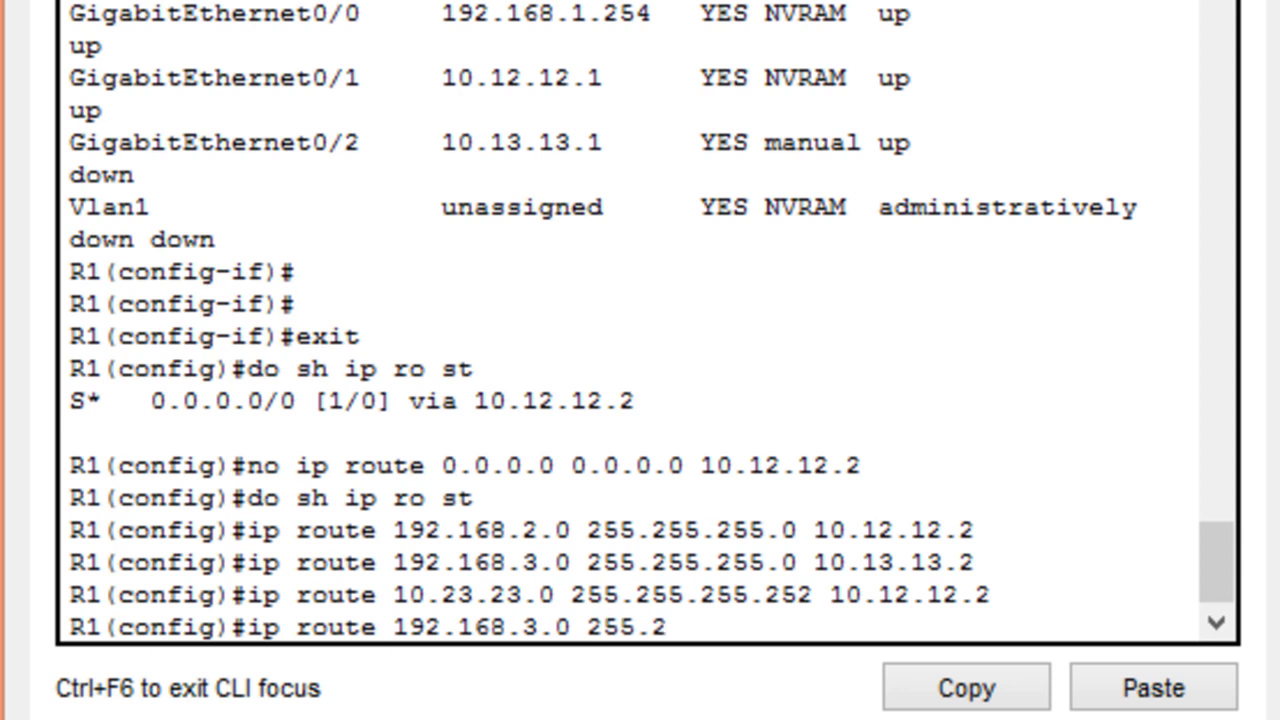
text(55.255.0)
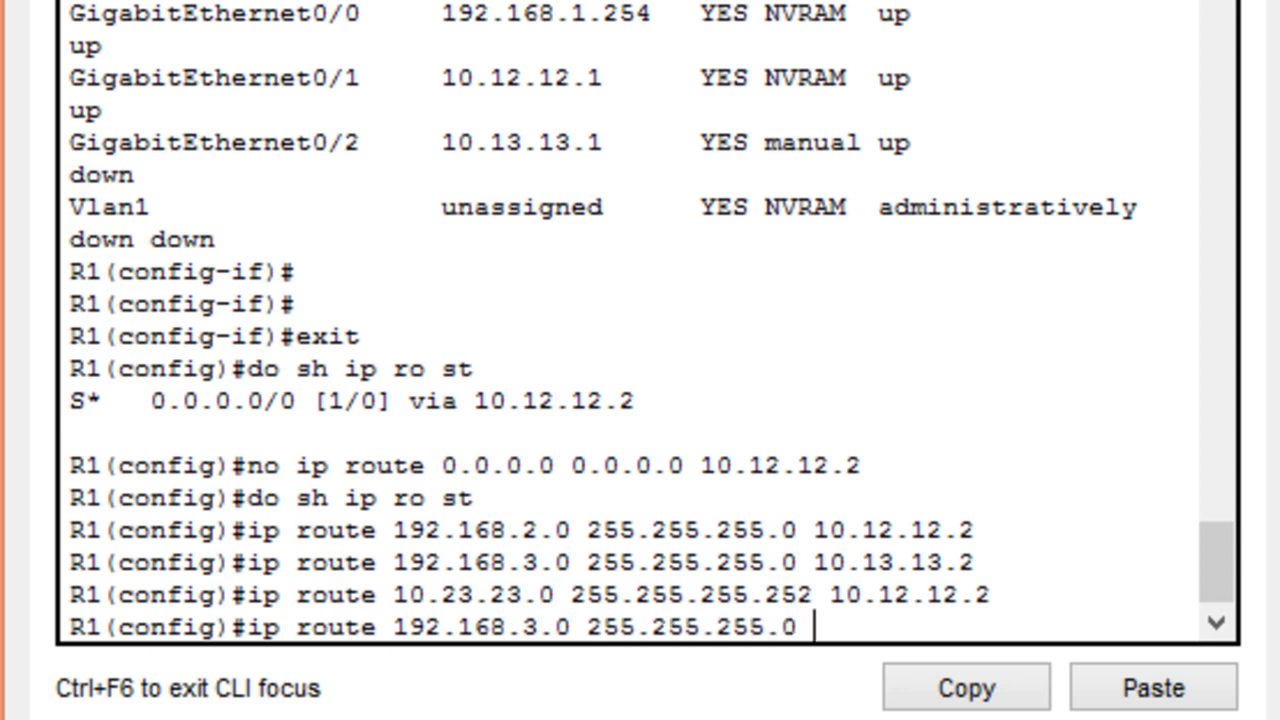
text( 10.12.12.)
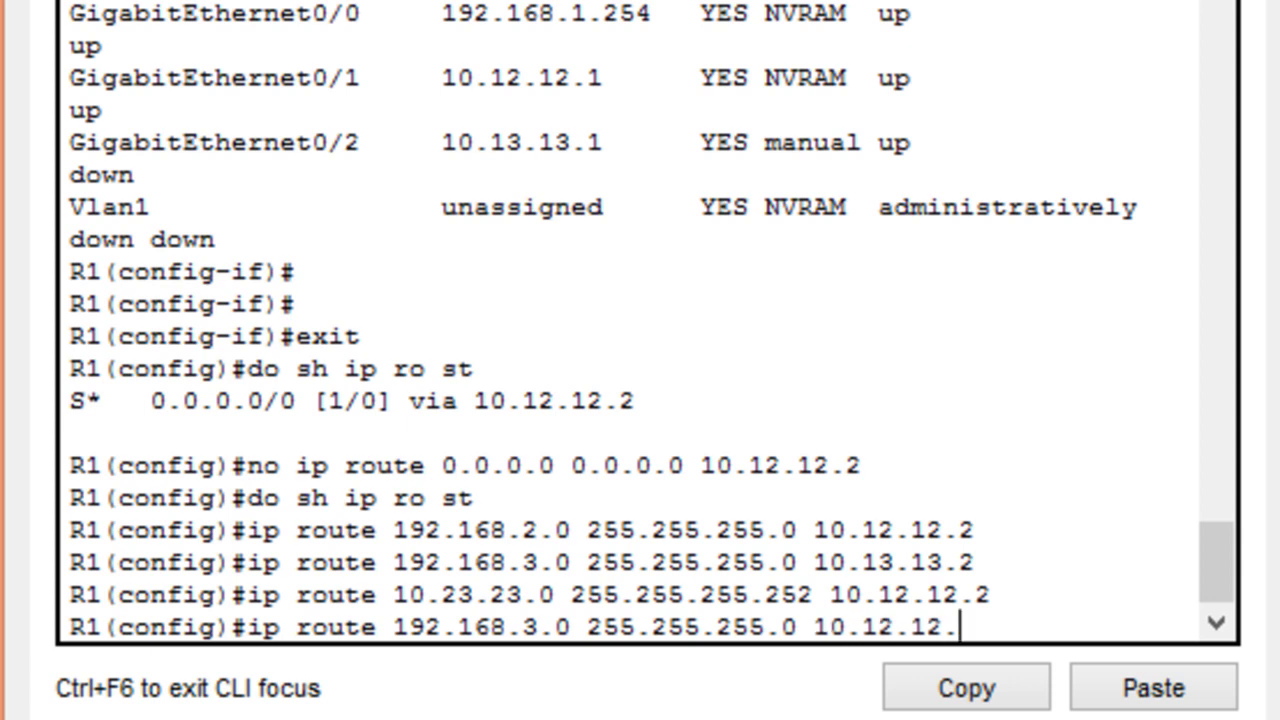
text(2)
text(2)
key(Return)
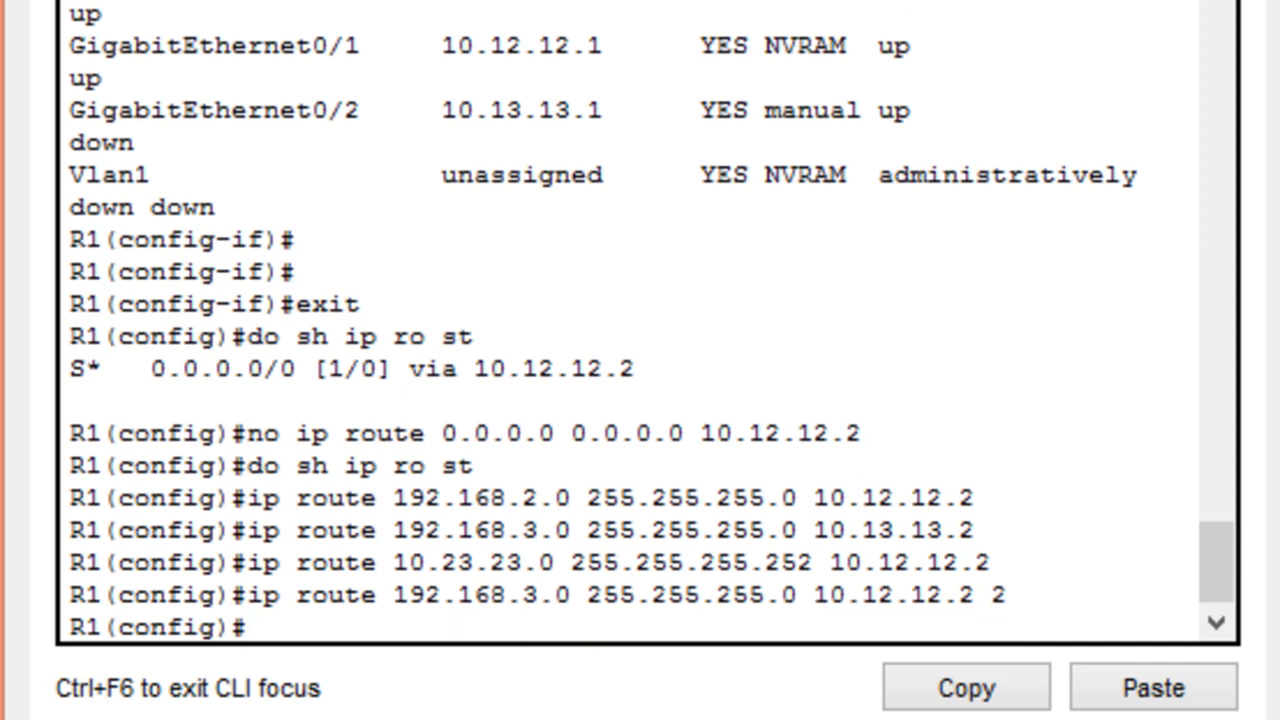
Step: Leave configuration mode on R1 and save its running configuration to the startup configuration
text(end)
key(Return)
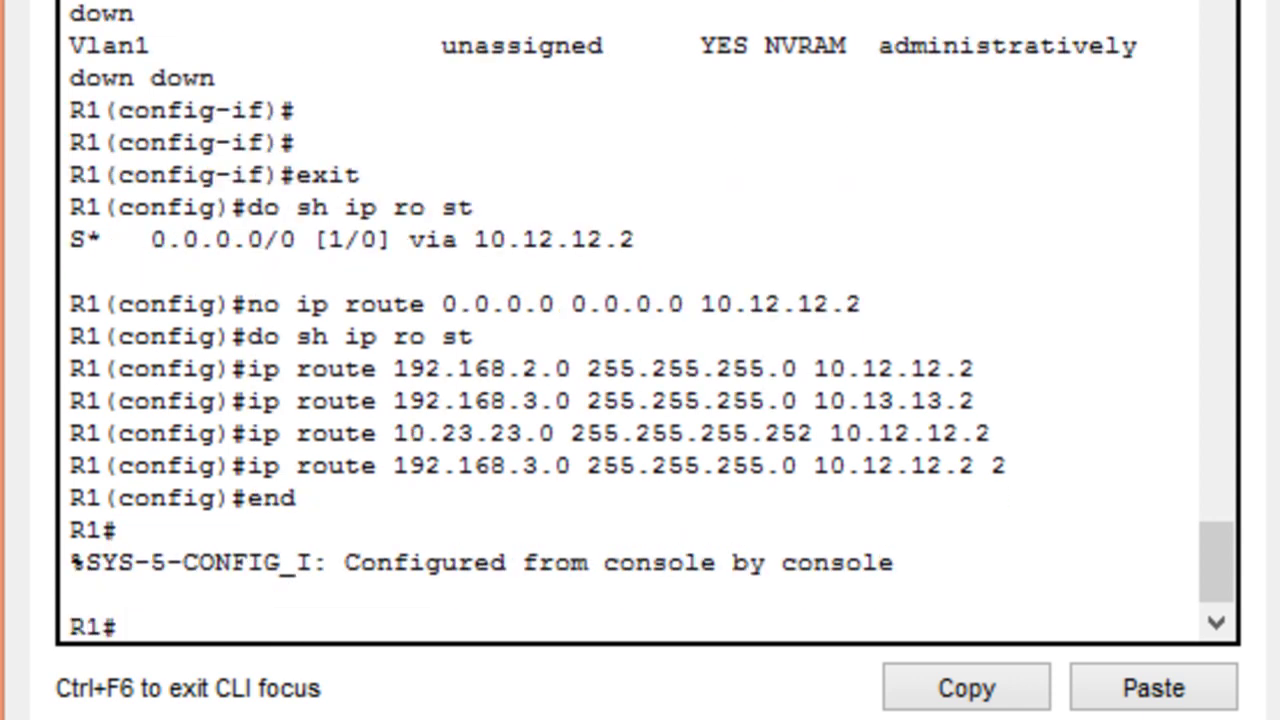
text(copy)
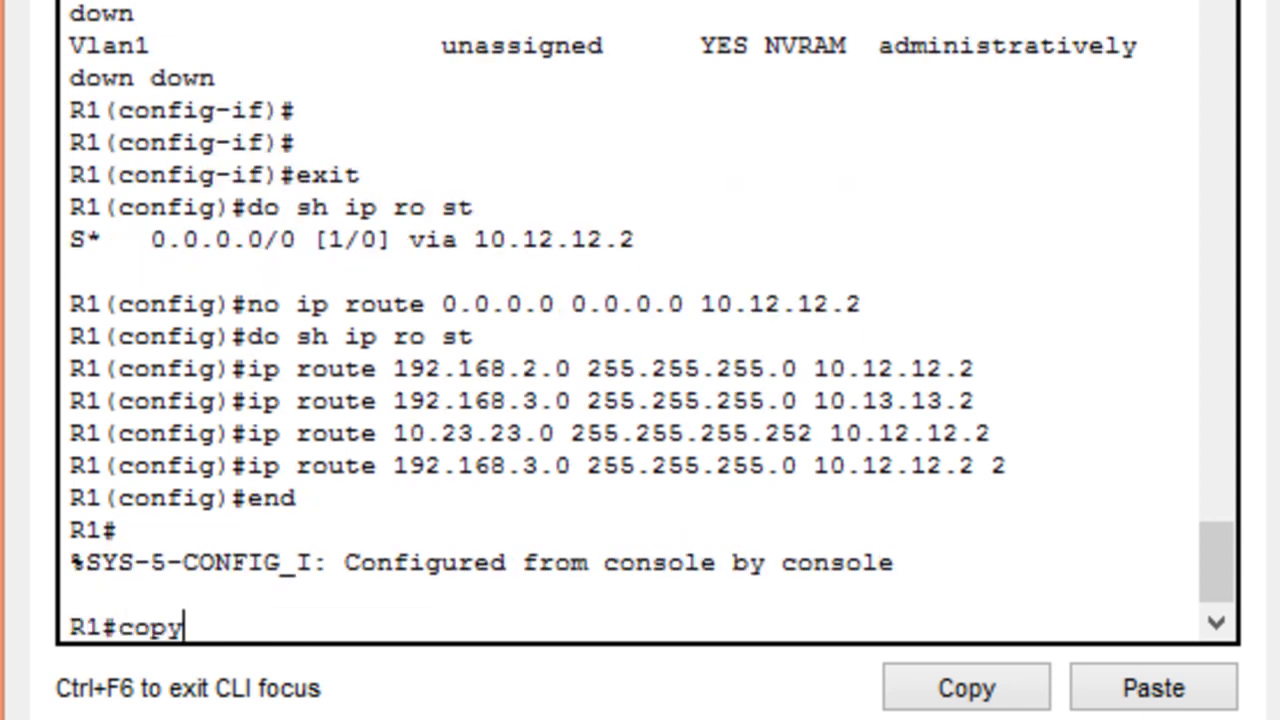
text( run start)
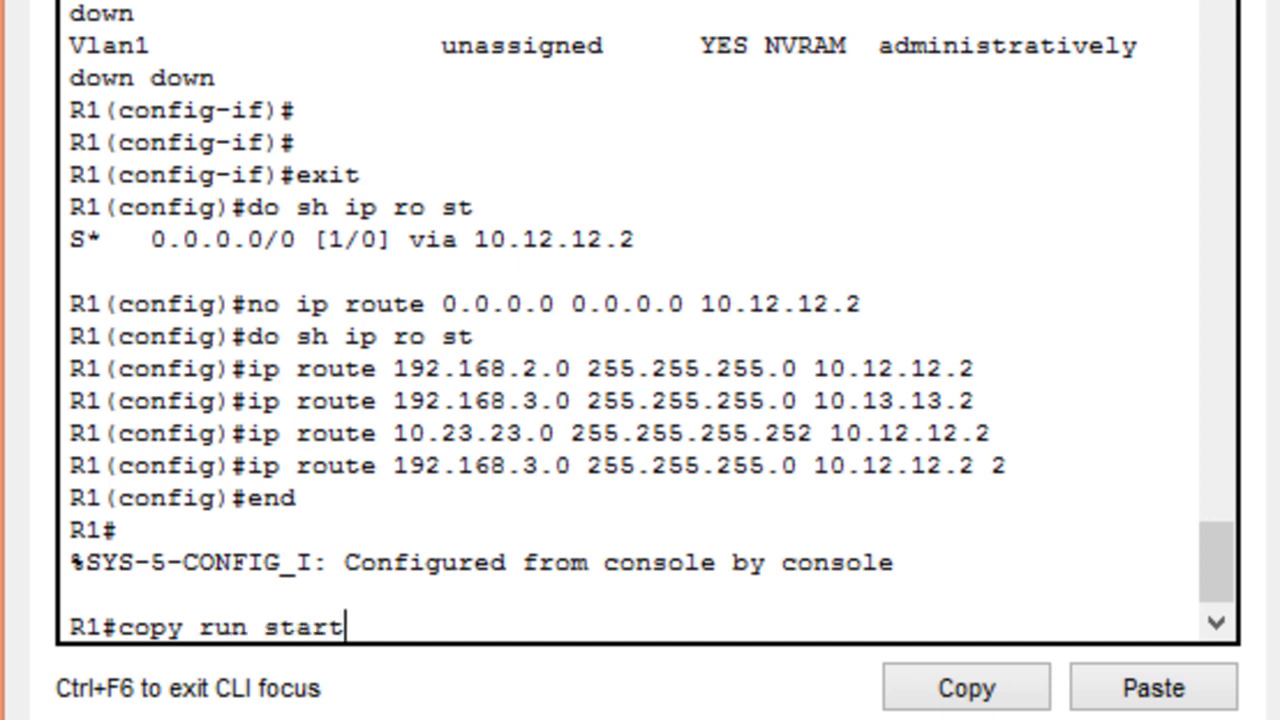
key(Return)
key(Return)
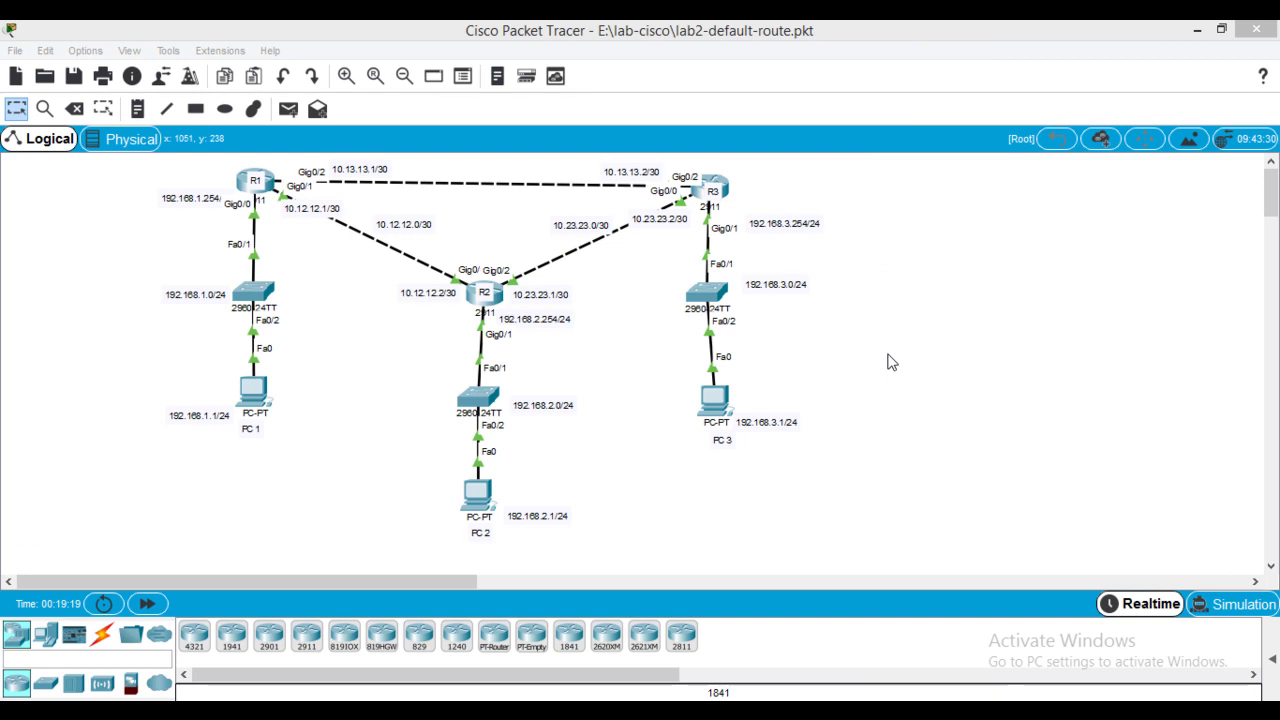
Step: Open router R3's command line, log in with the console password and enter privileged mode with the enable password
click(712, 186)
click(712, 186)
key(Return)
key(Return)
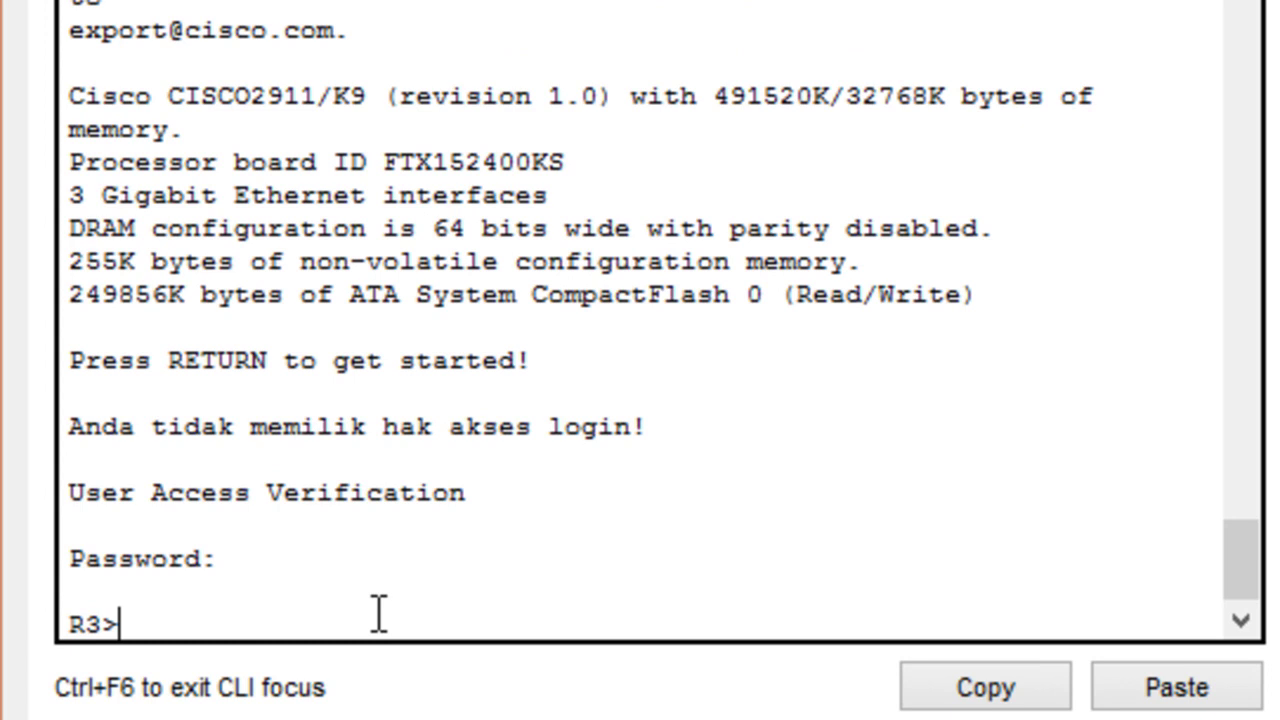
text(en)
key(Return)
key(Return)
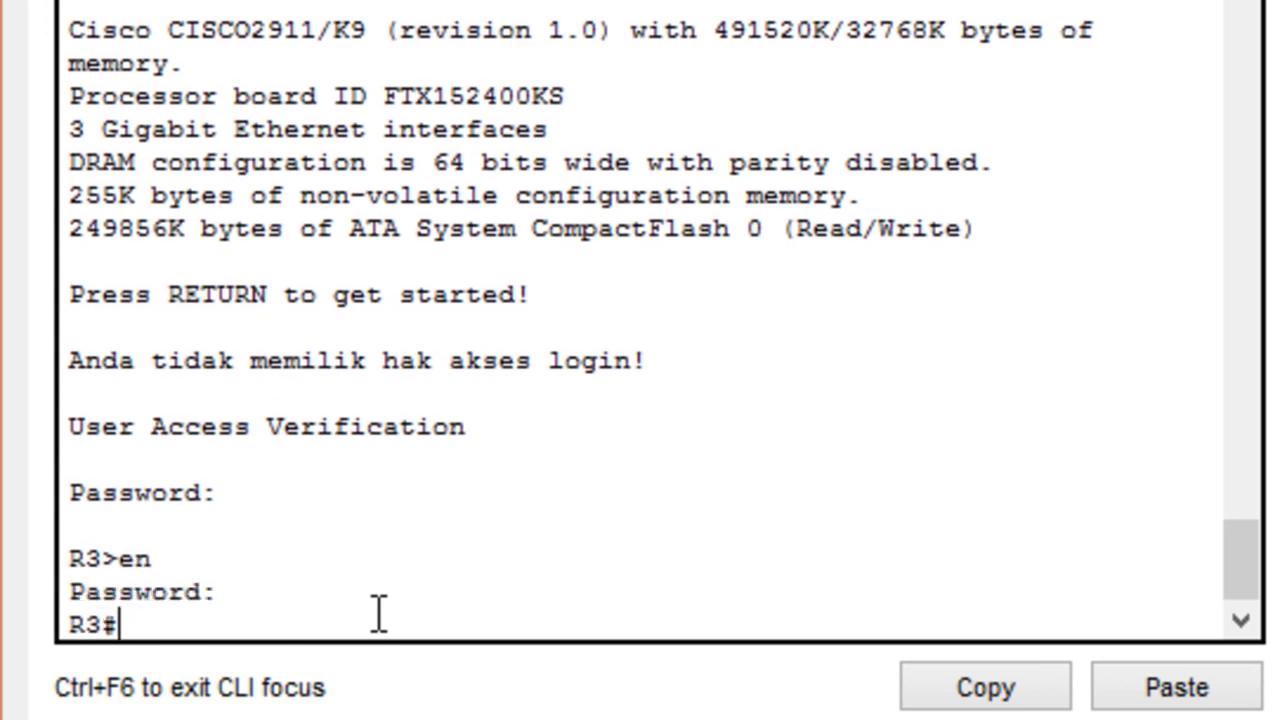
Step: Assign IP address 10.13.13.2 255.255.255.252 to R3's interface Gig0/2, enable the interface and return to global configuration mode
text(conf t)
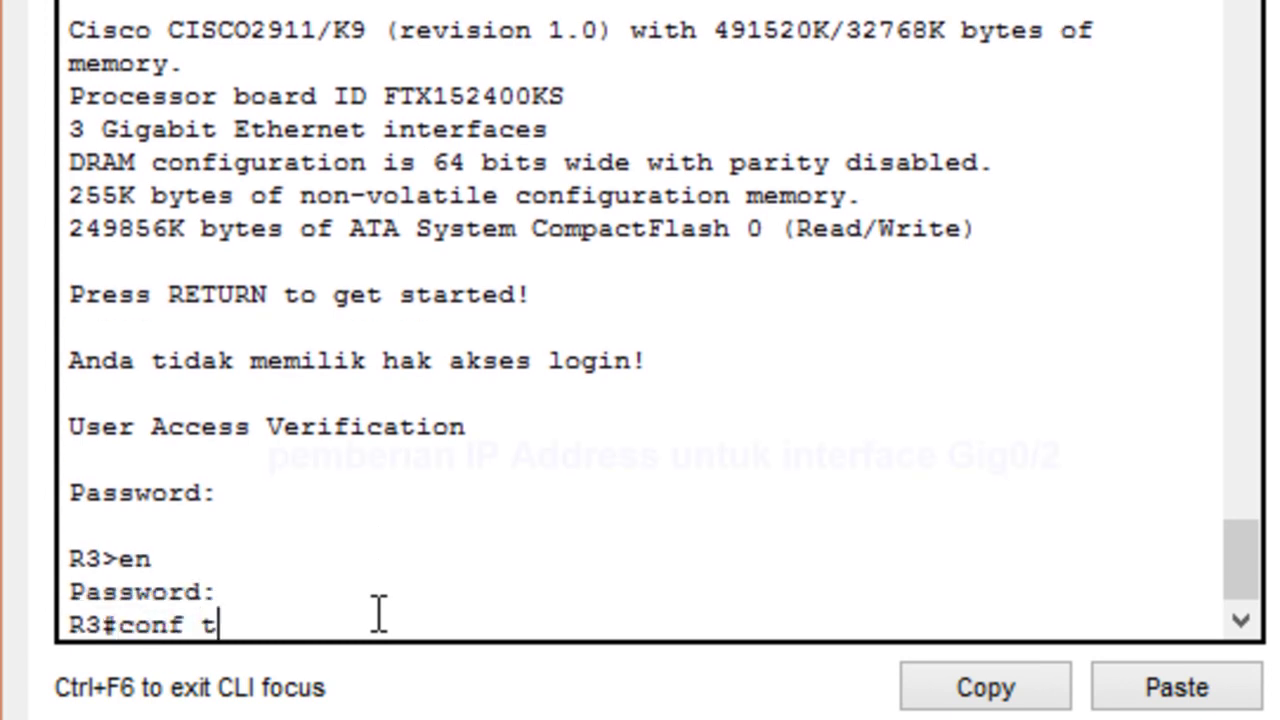
key(Return)
text(in)
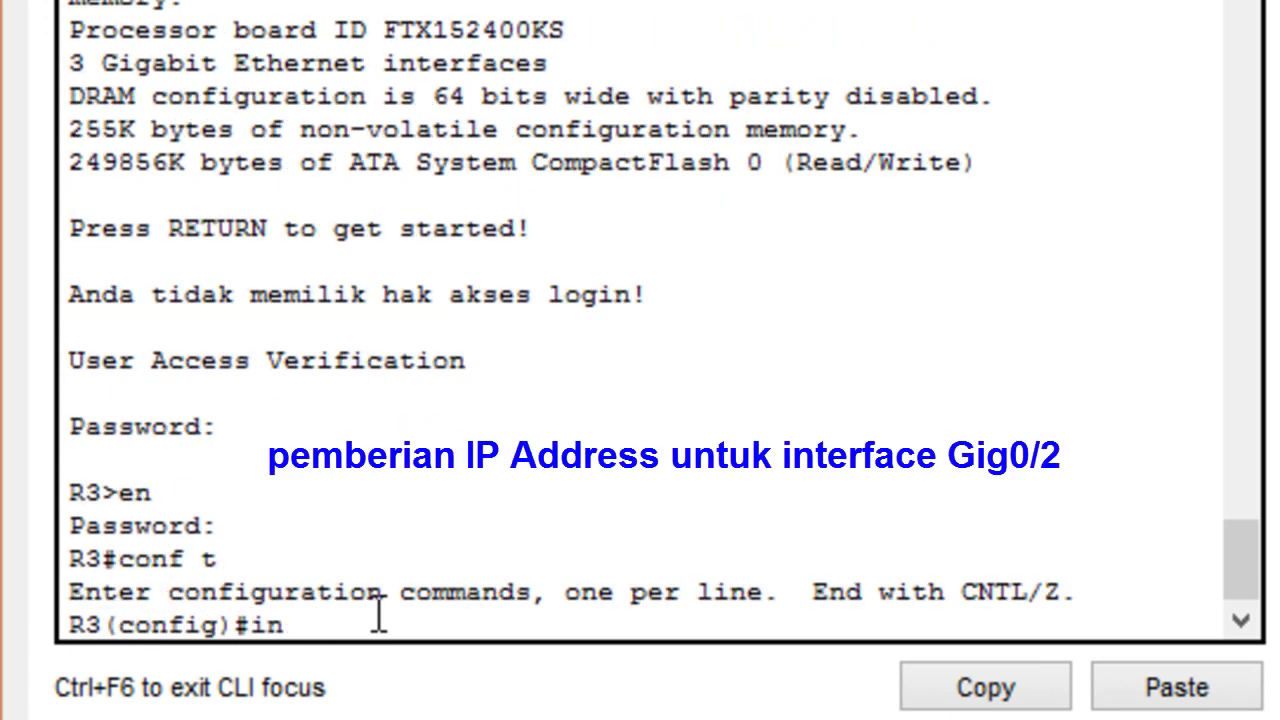
text(t Gig0/2)
key(Return)
text(ip address 10.)
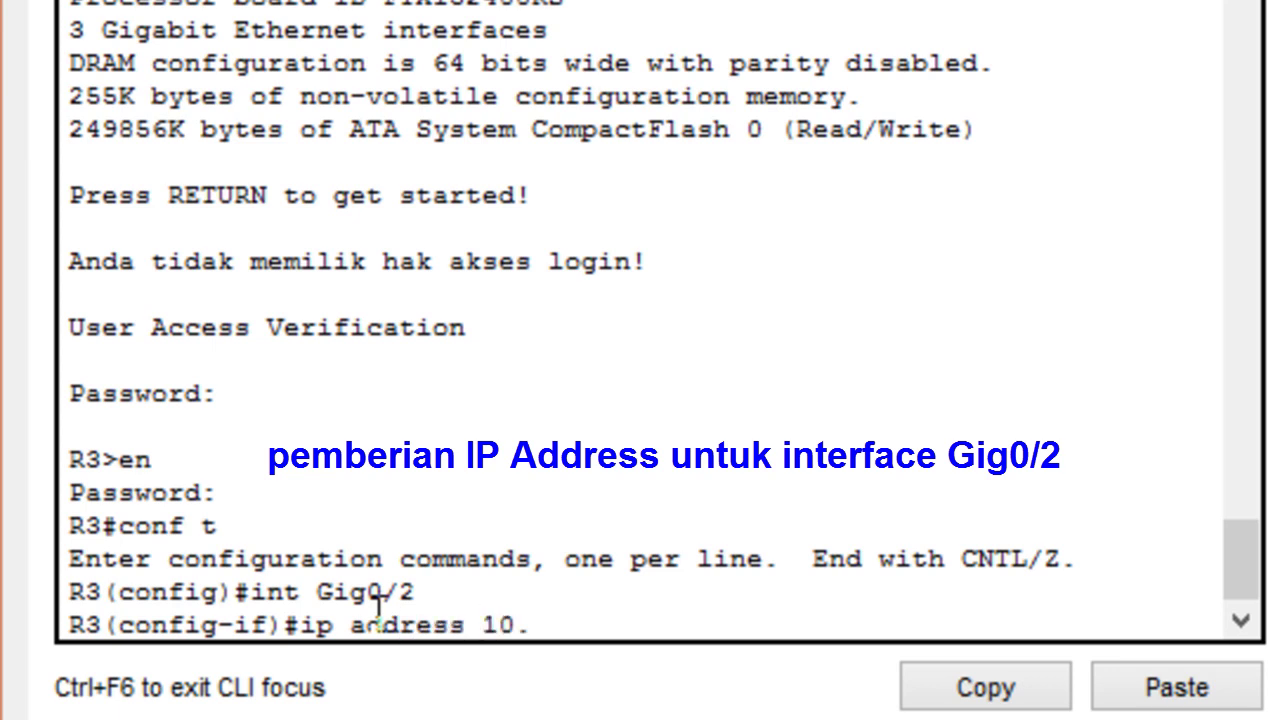
text(13.13.2 255.255.)
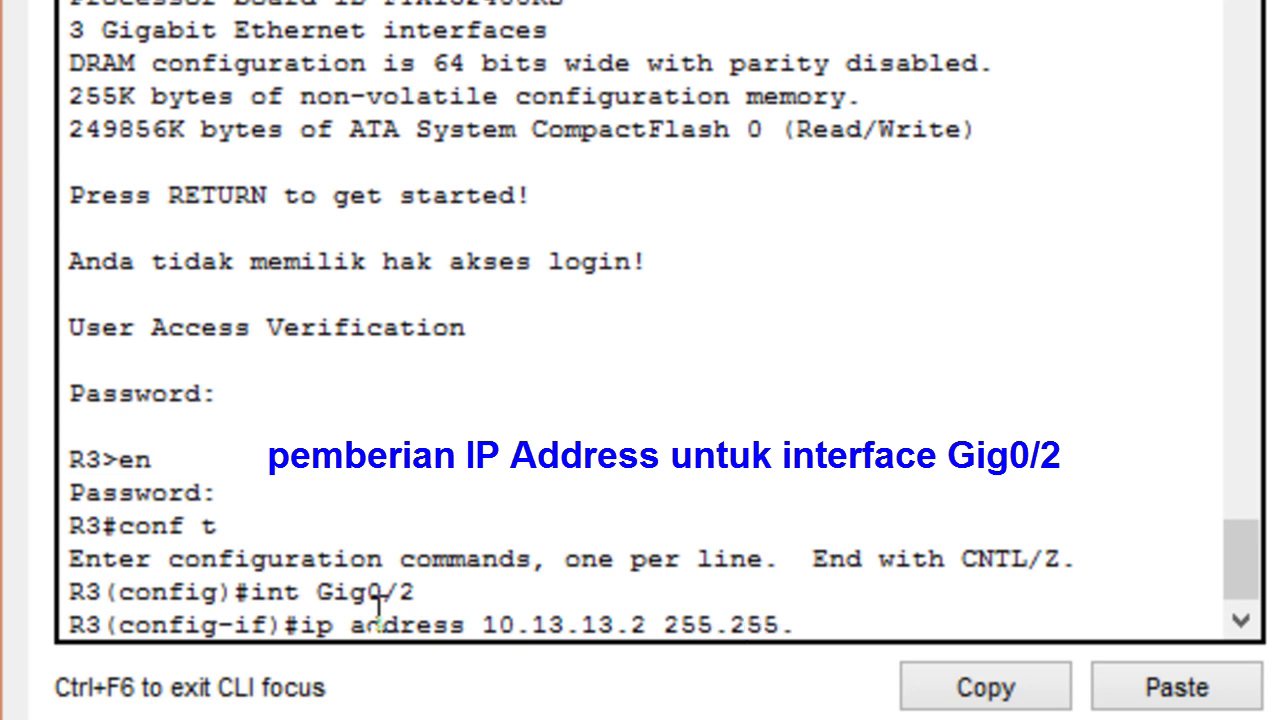
text(255.252)
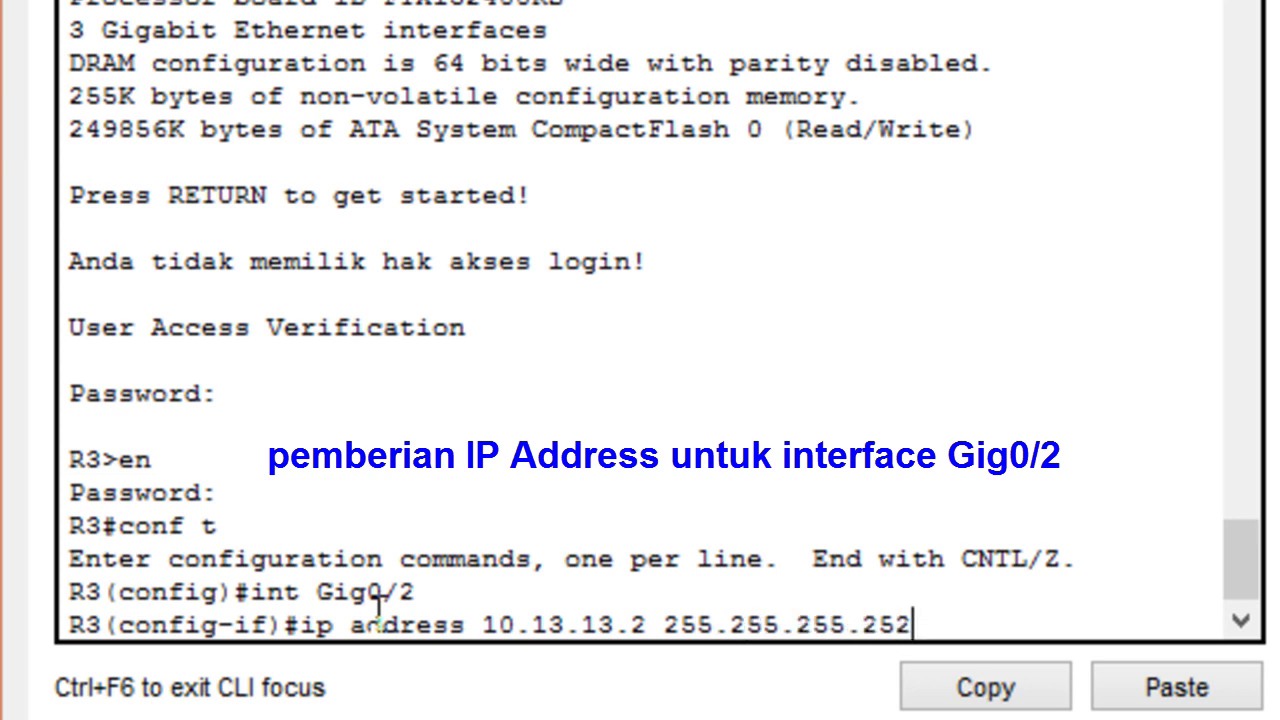
key(Return)
text(no sh)
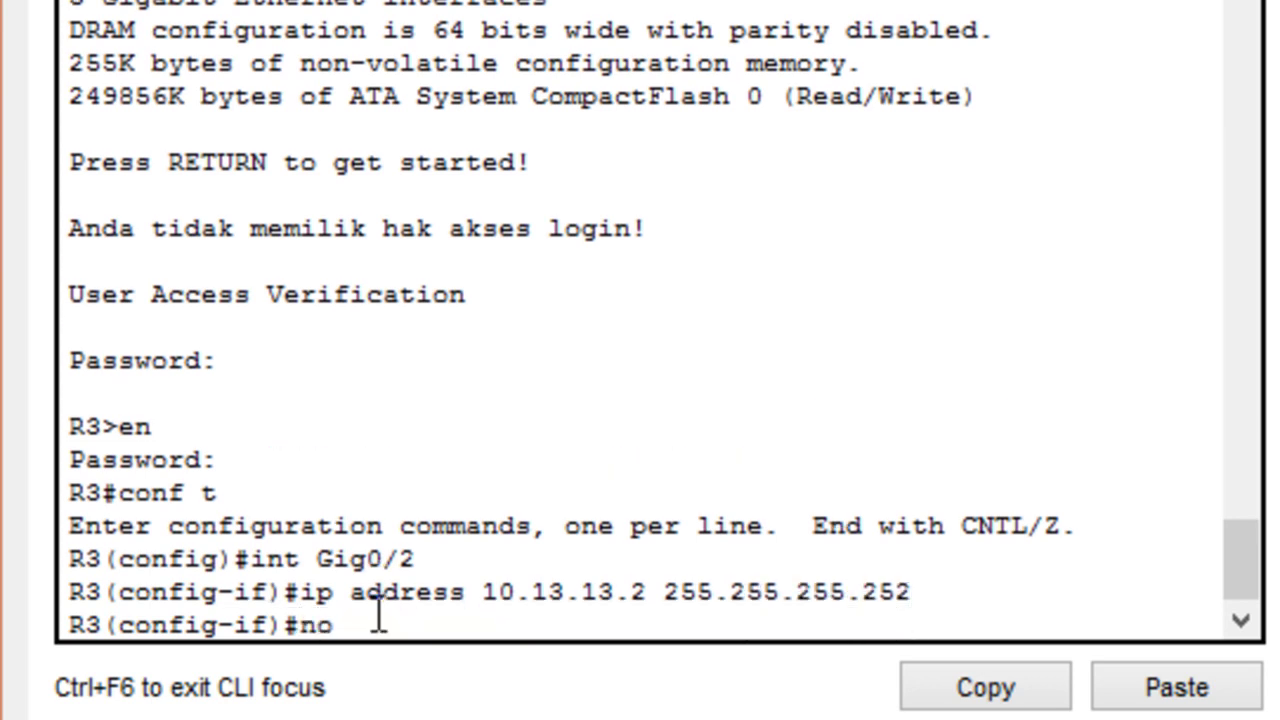
key(Return)
text(exit)
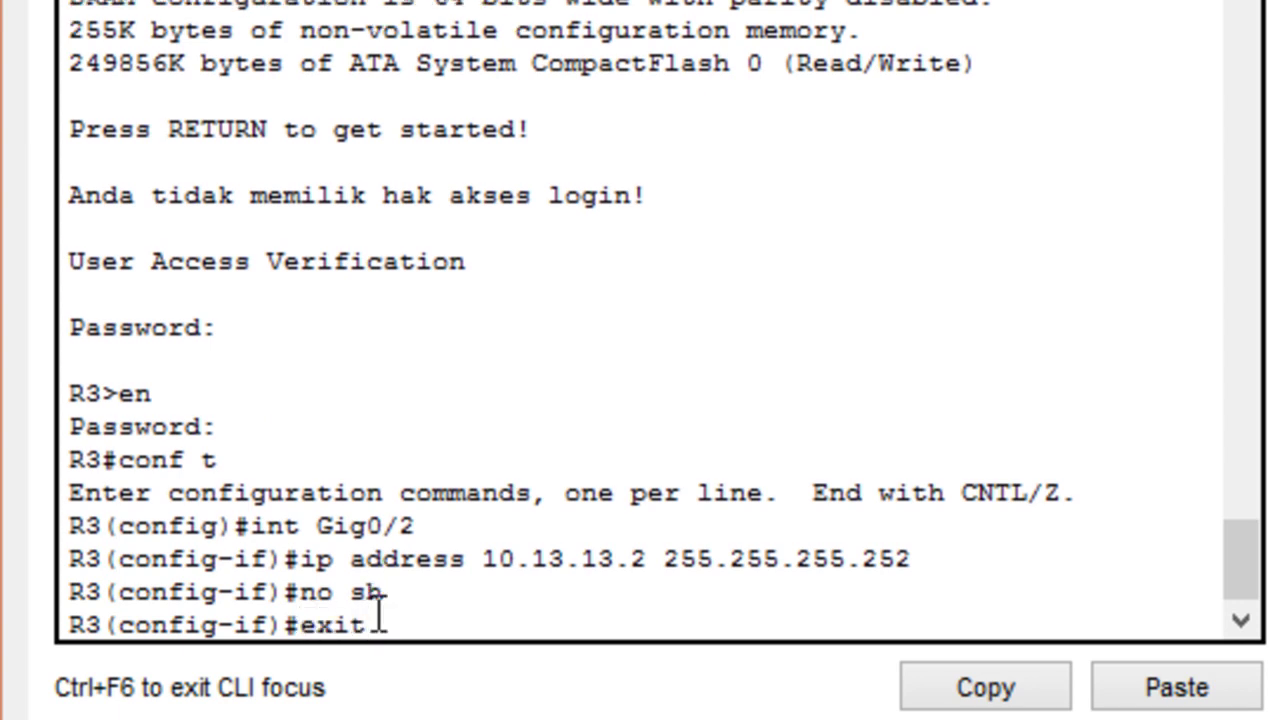
key(Return)
Step: Display R3's brief IP interface summary and its static routes
text(do sh ip int br)
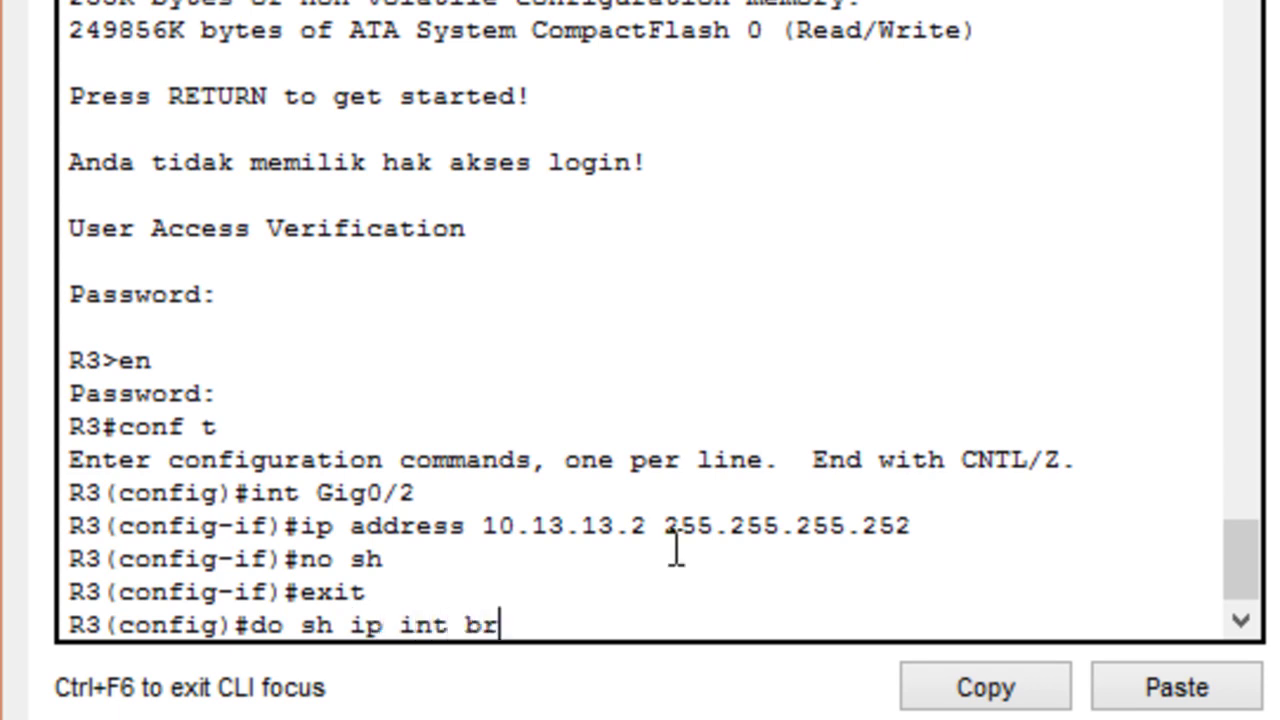
key(Return)
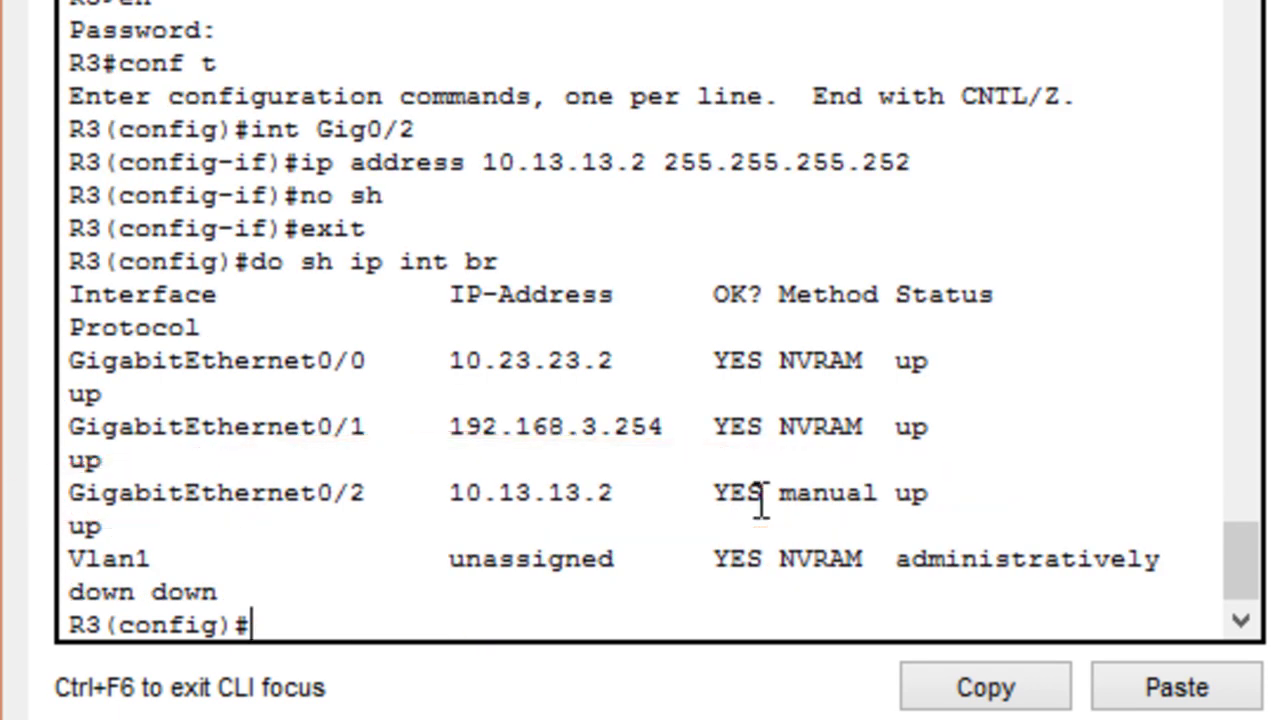
text(do sh)
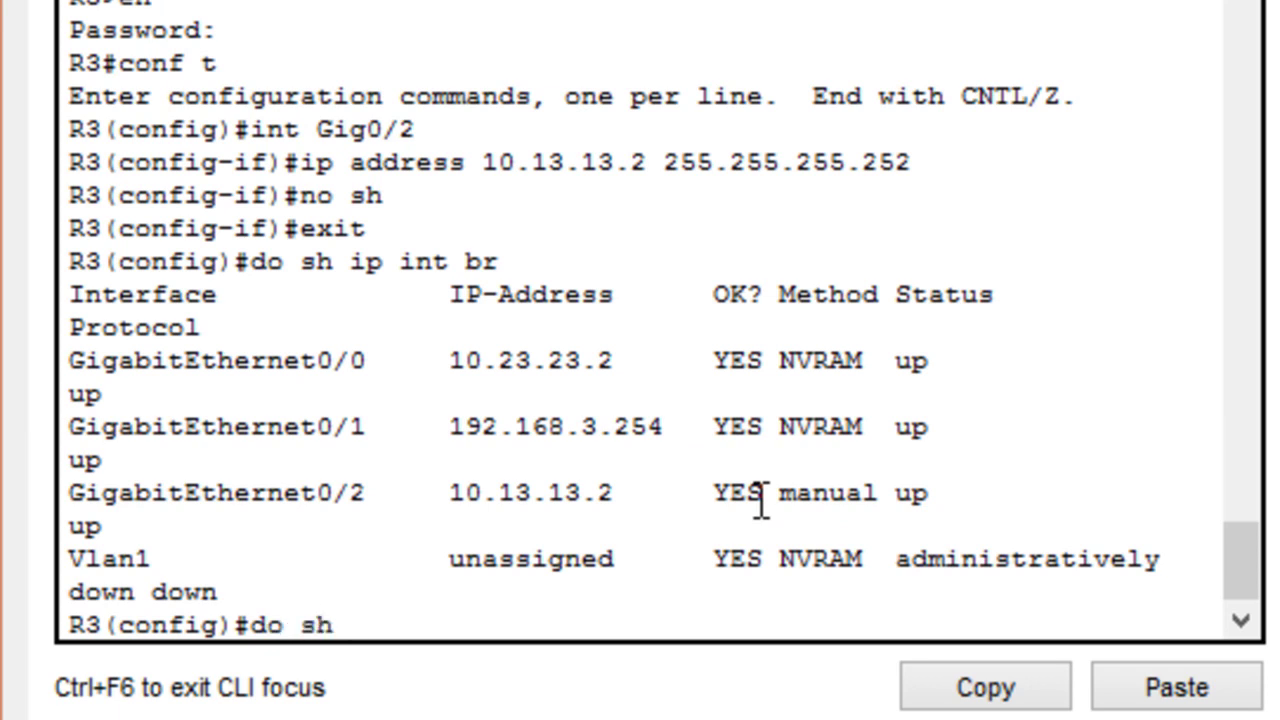
text( ip ro st)
key(Return)
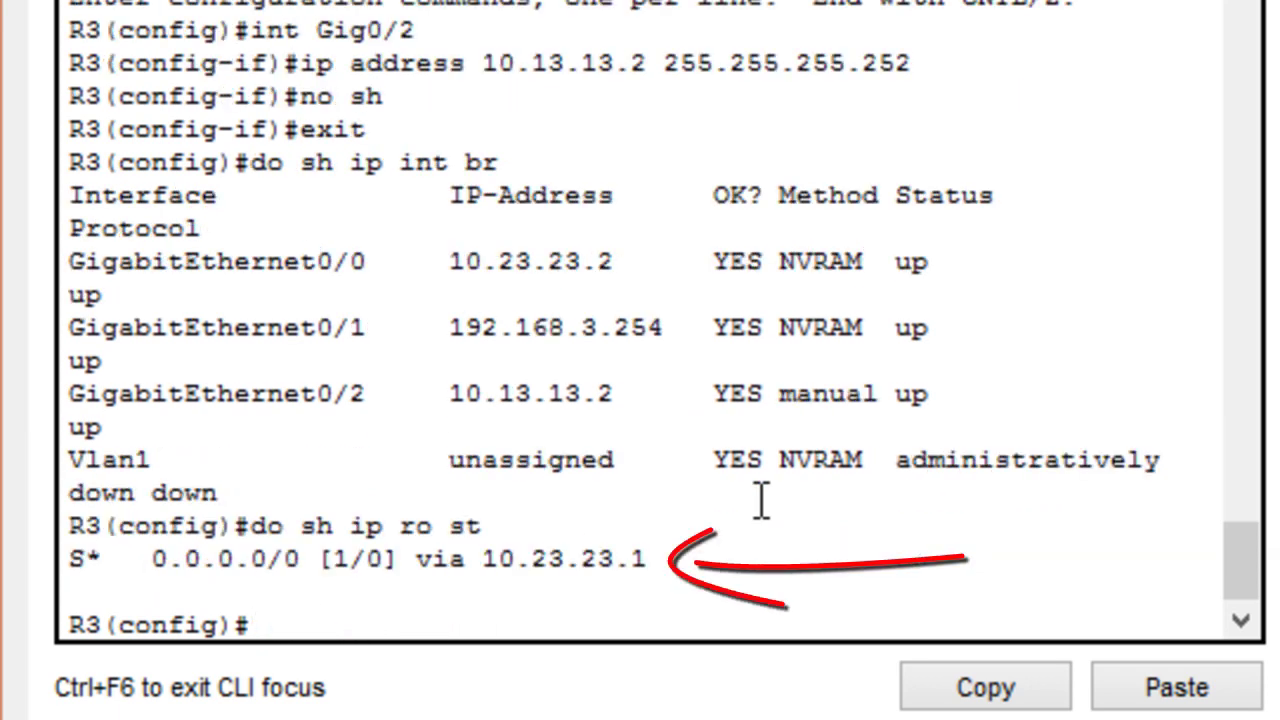
Step: Remove R3's default route 0.0.0.0 0.0.0.0 via 10.23.23.1 and display the static routes again
text(no)
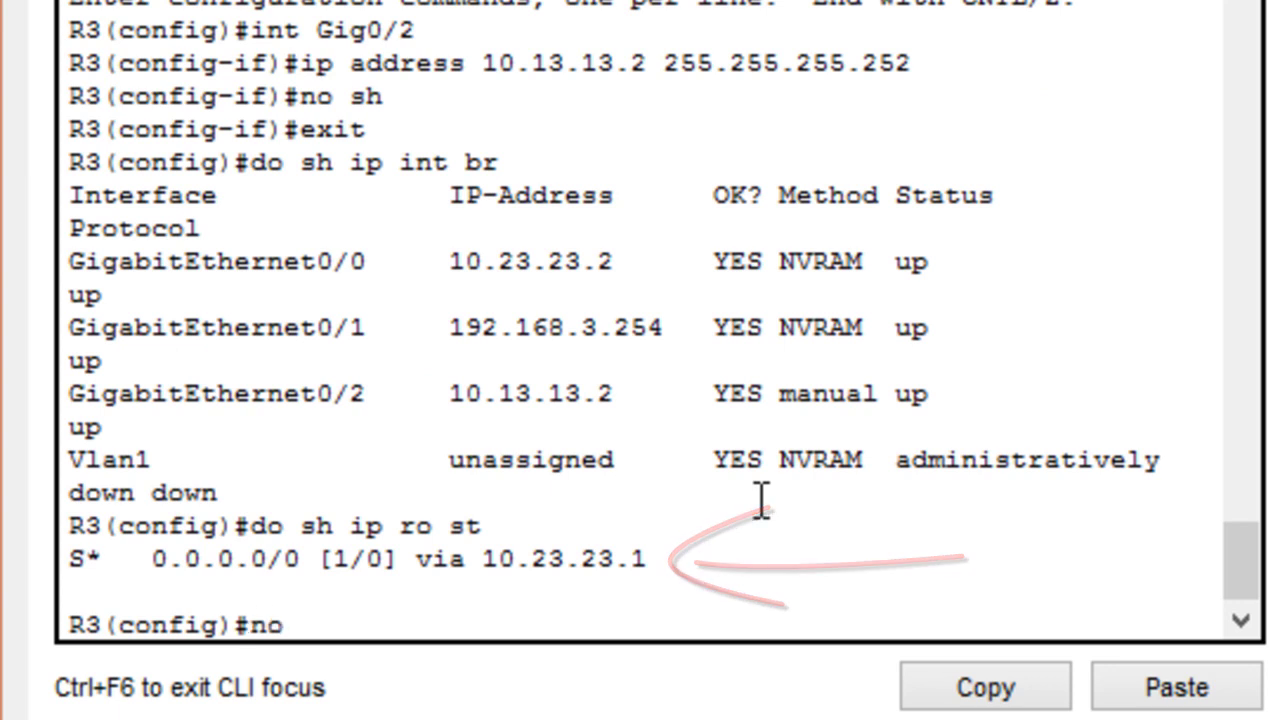
text( ip route )
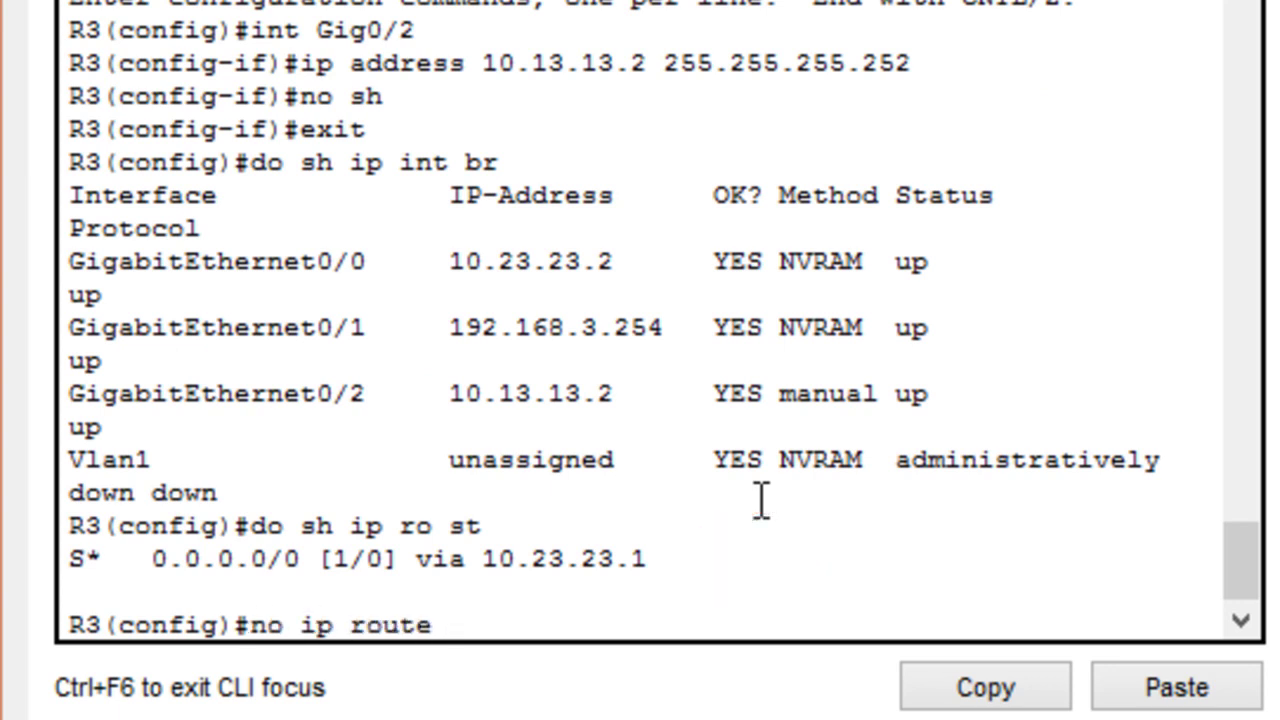
text(0.0.0.0 0.0.0.0)
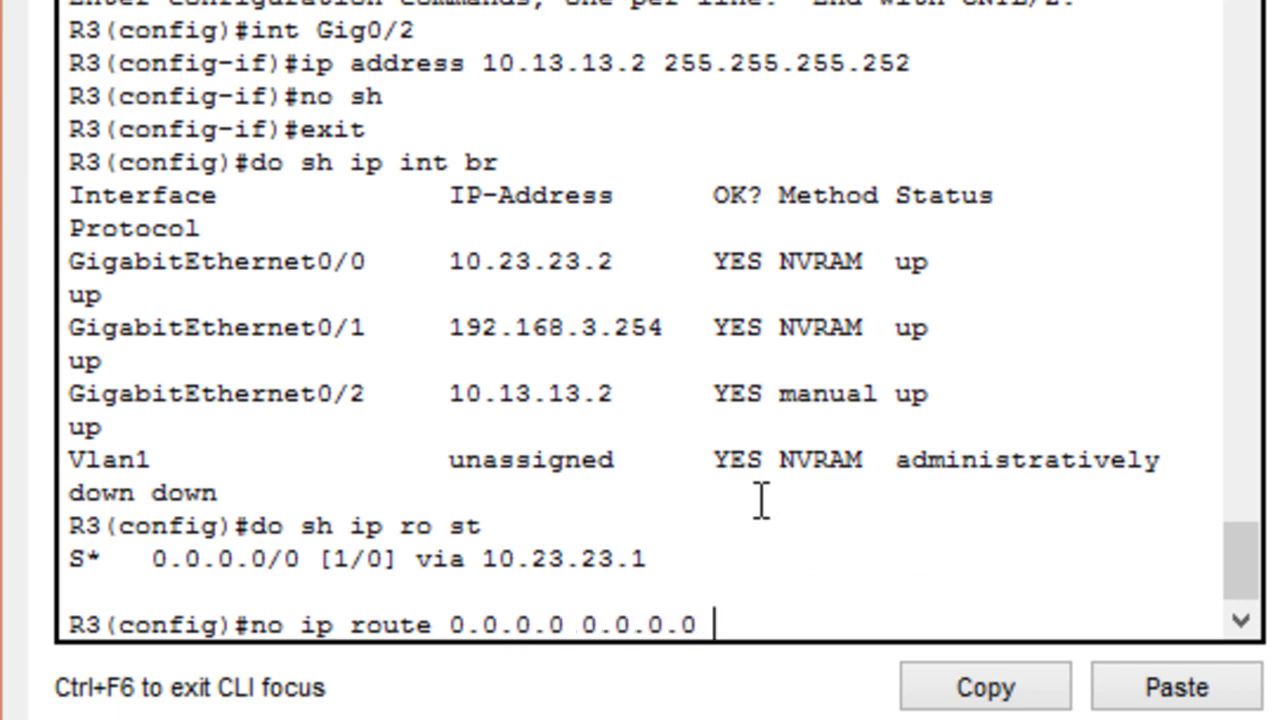
text( 10.2)
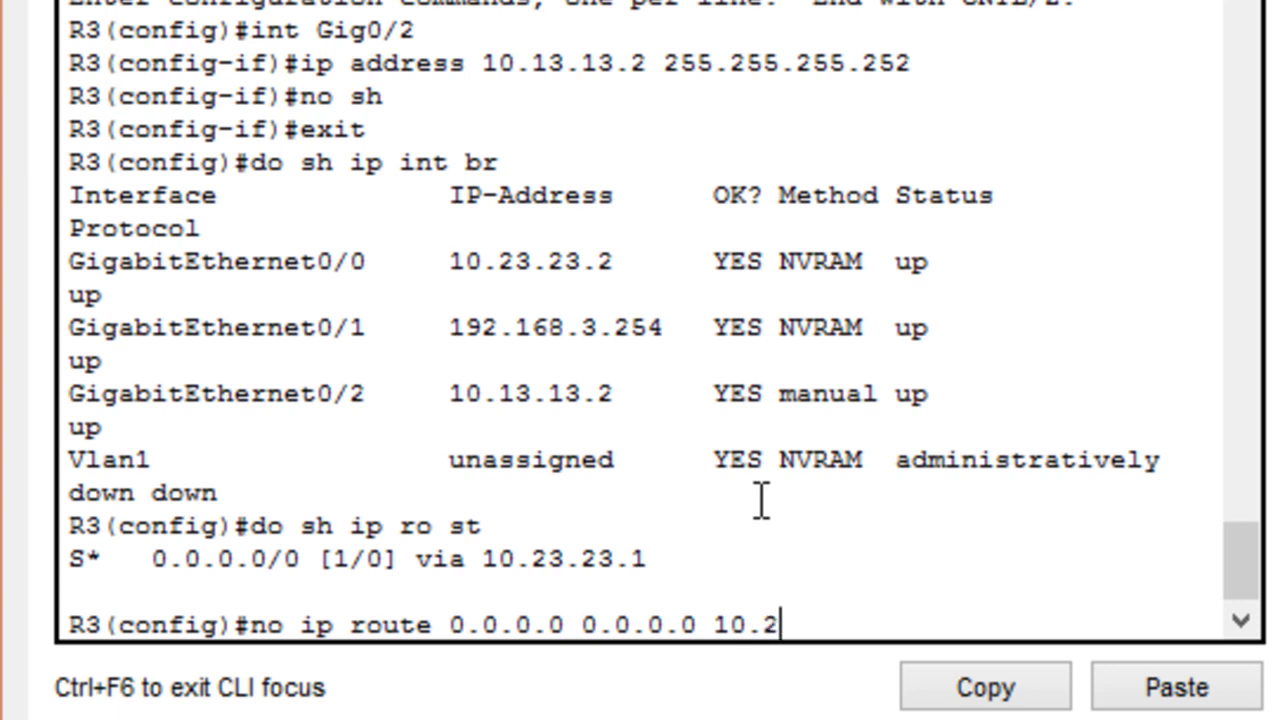
text(3.23.1)
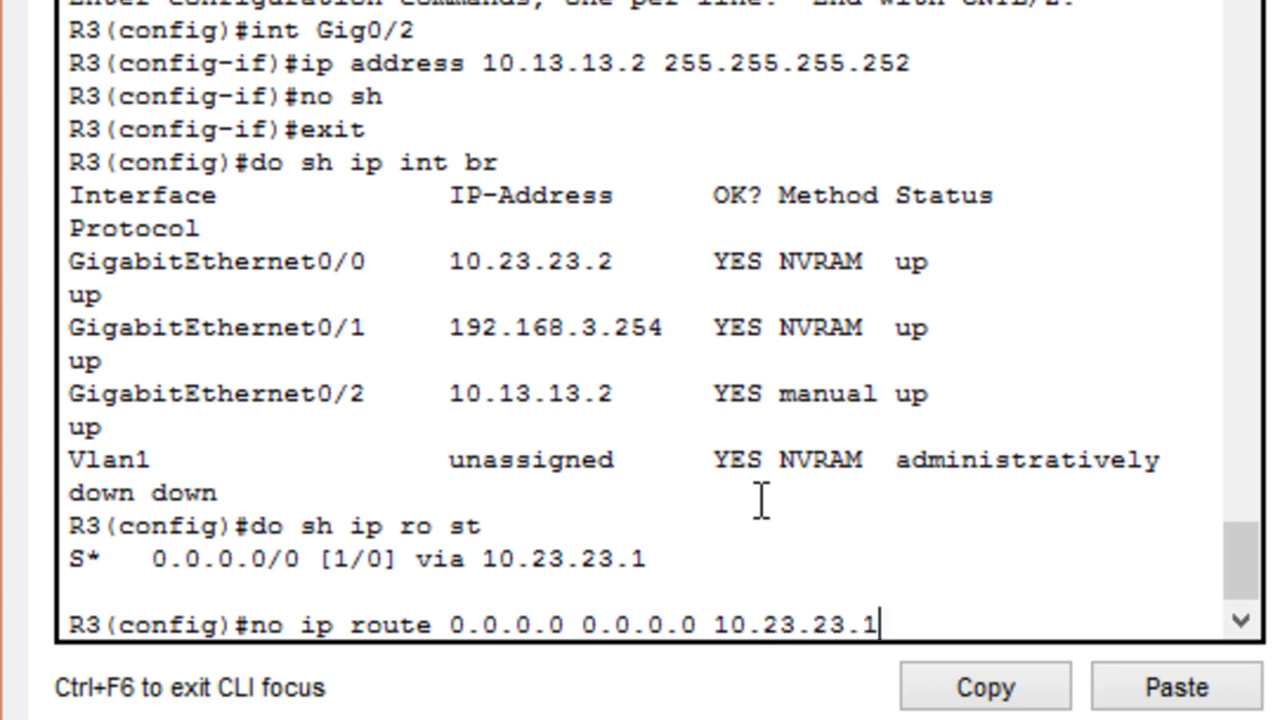
key(Return)
text(do sh)
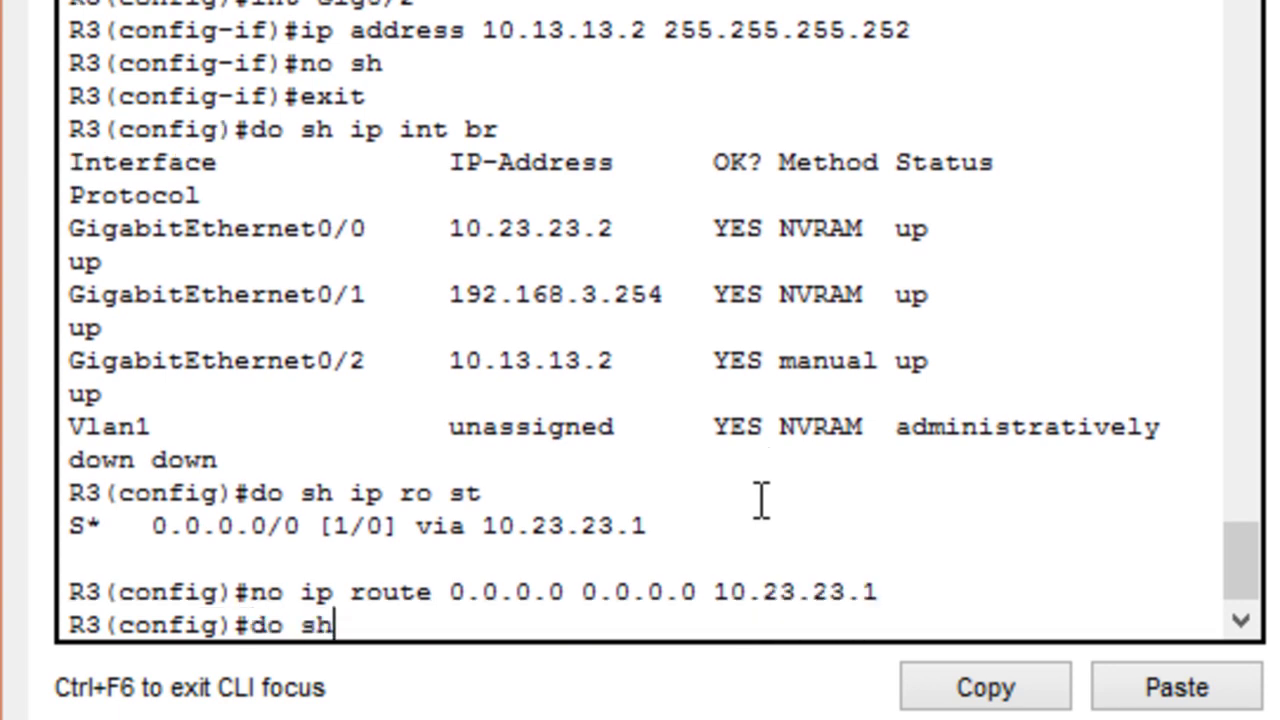
text( ip ro st)
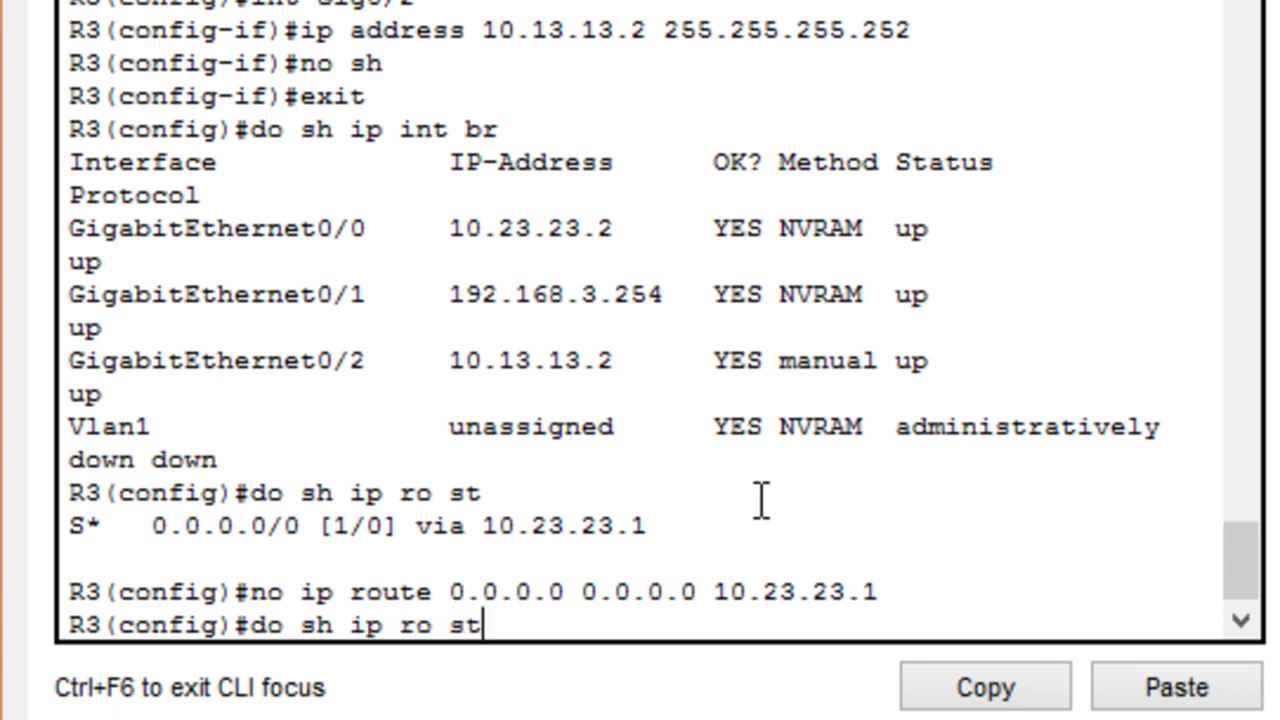
key(Return)
Step: Add a static route on R3 to network 192.168.1.0 255.255.255.0 via next hop 10.13.13.1
text(ip ro)
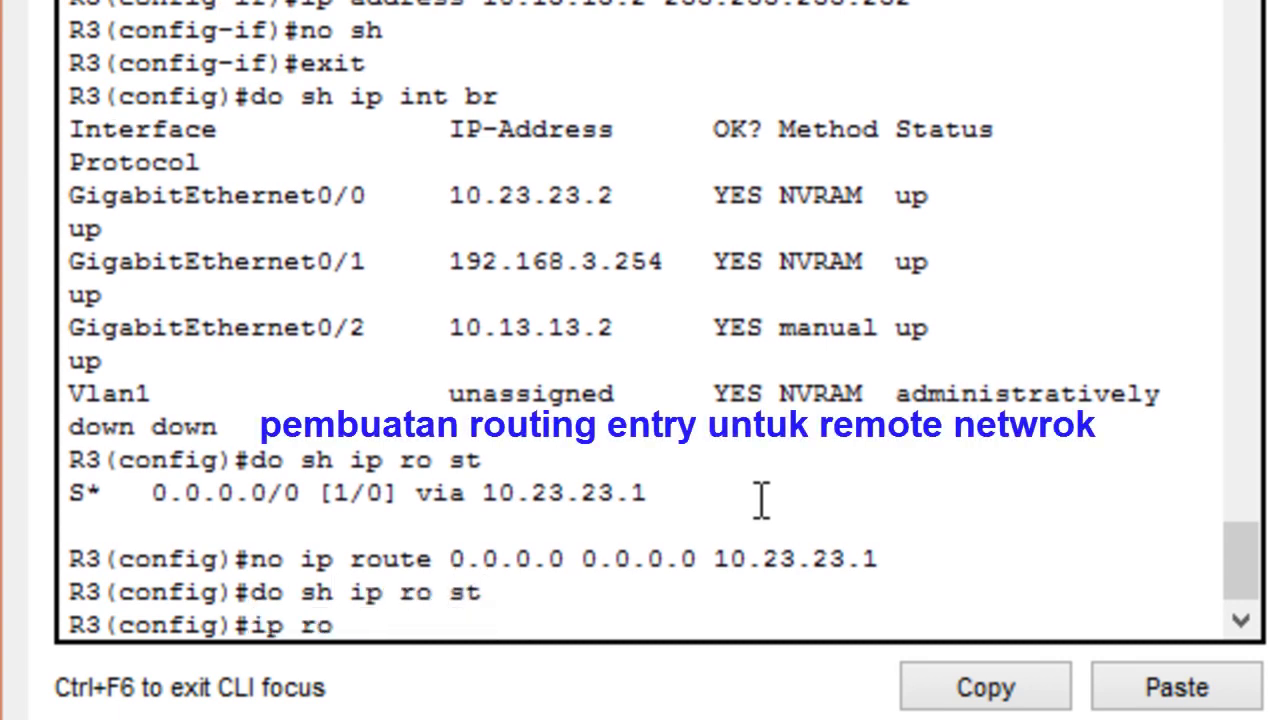
text(ute )
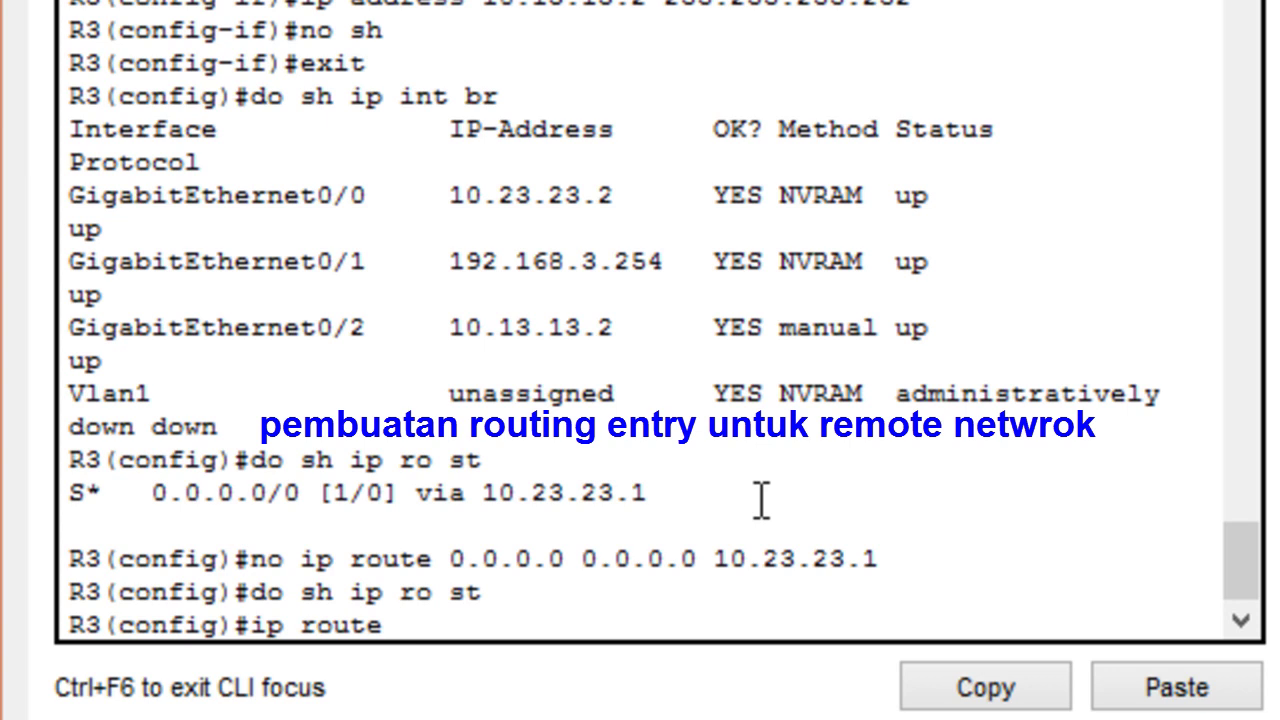
text(192.168)
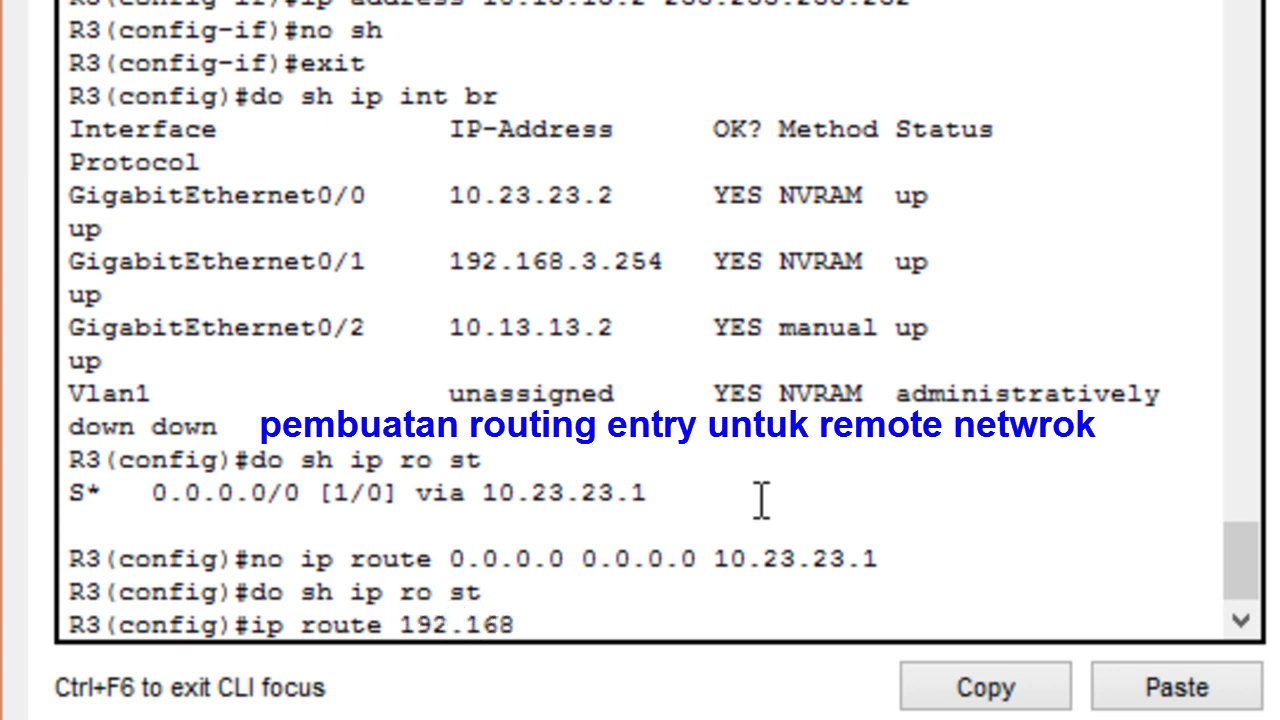
text(.1.0 255.2)
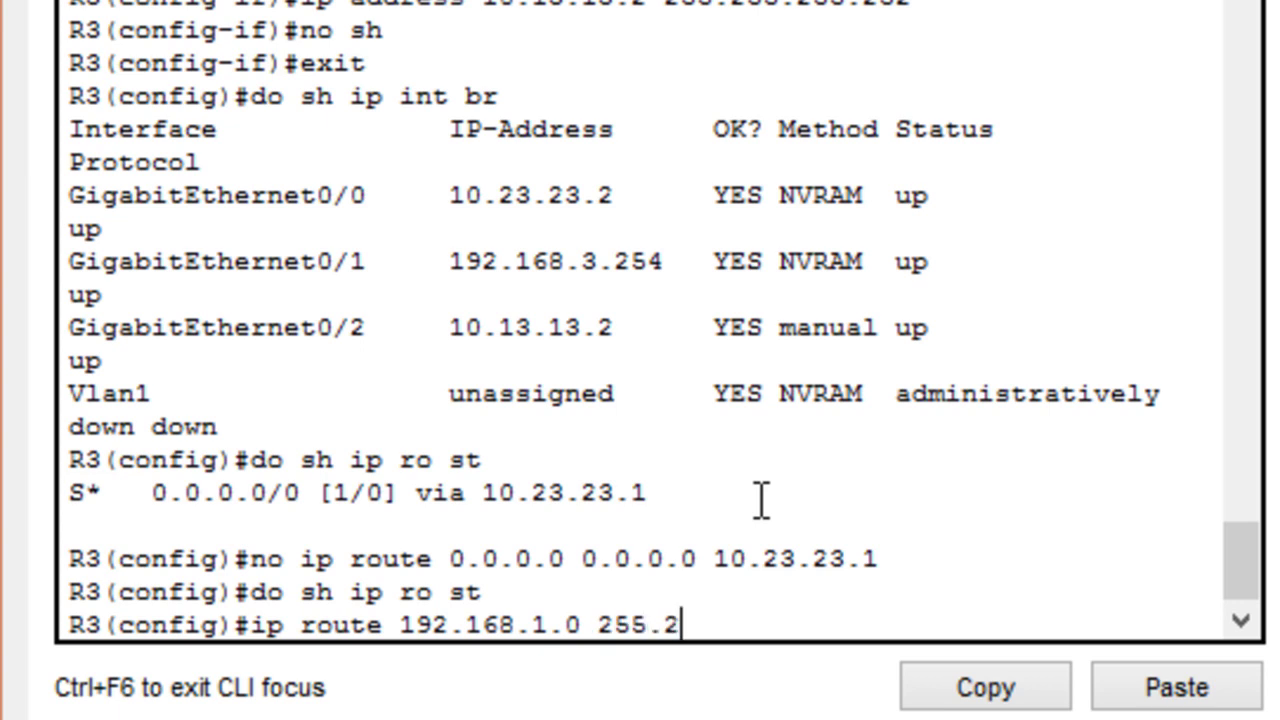
text(55.255.0)
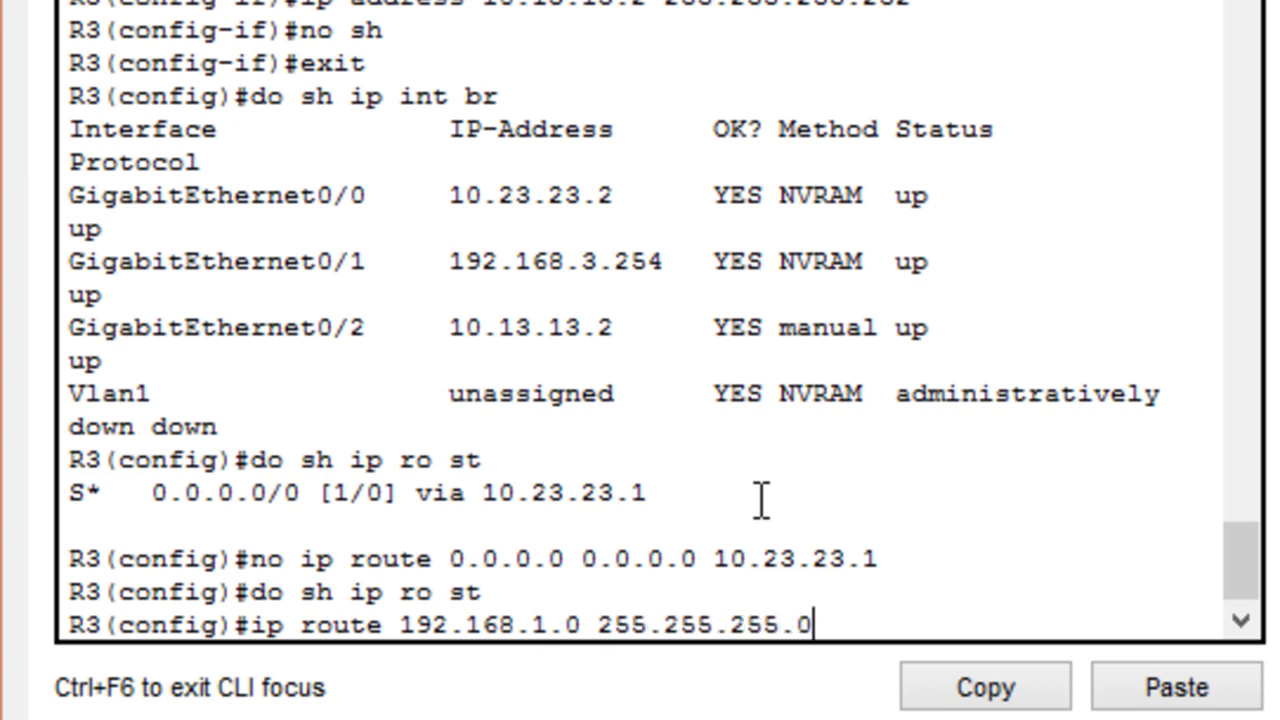
text( 10.13.13.1)
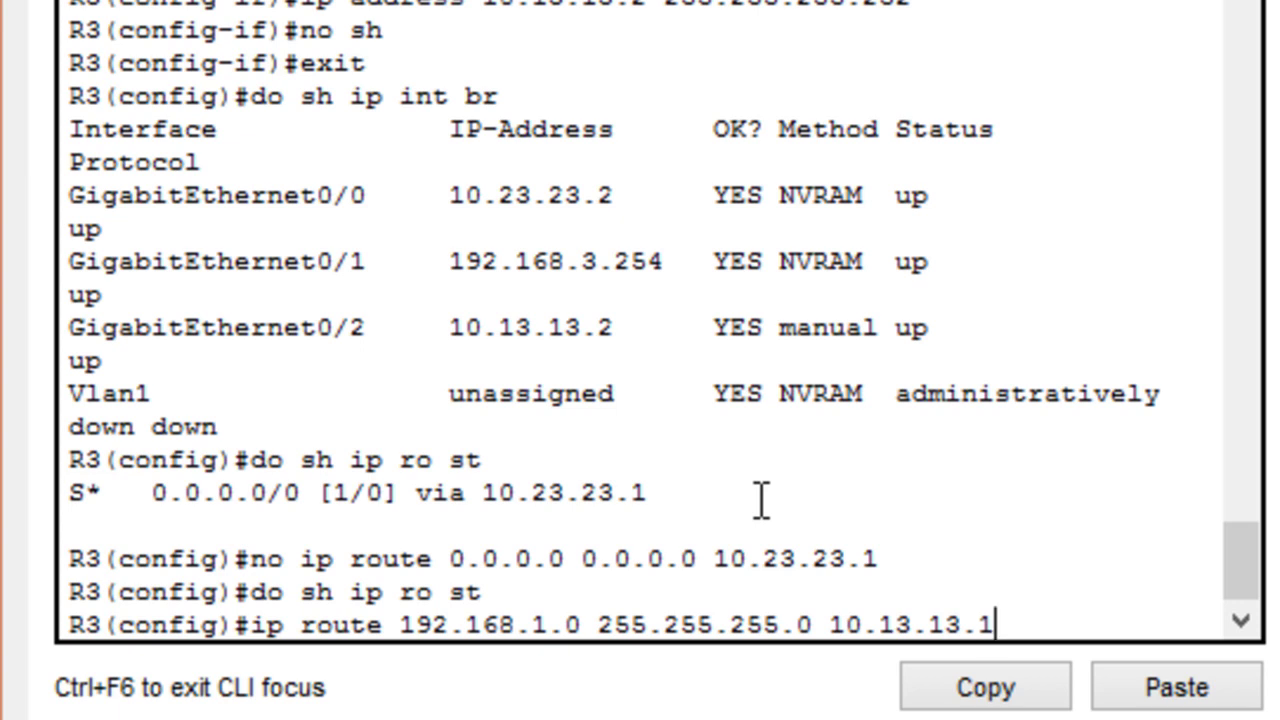
key(Return)
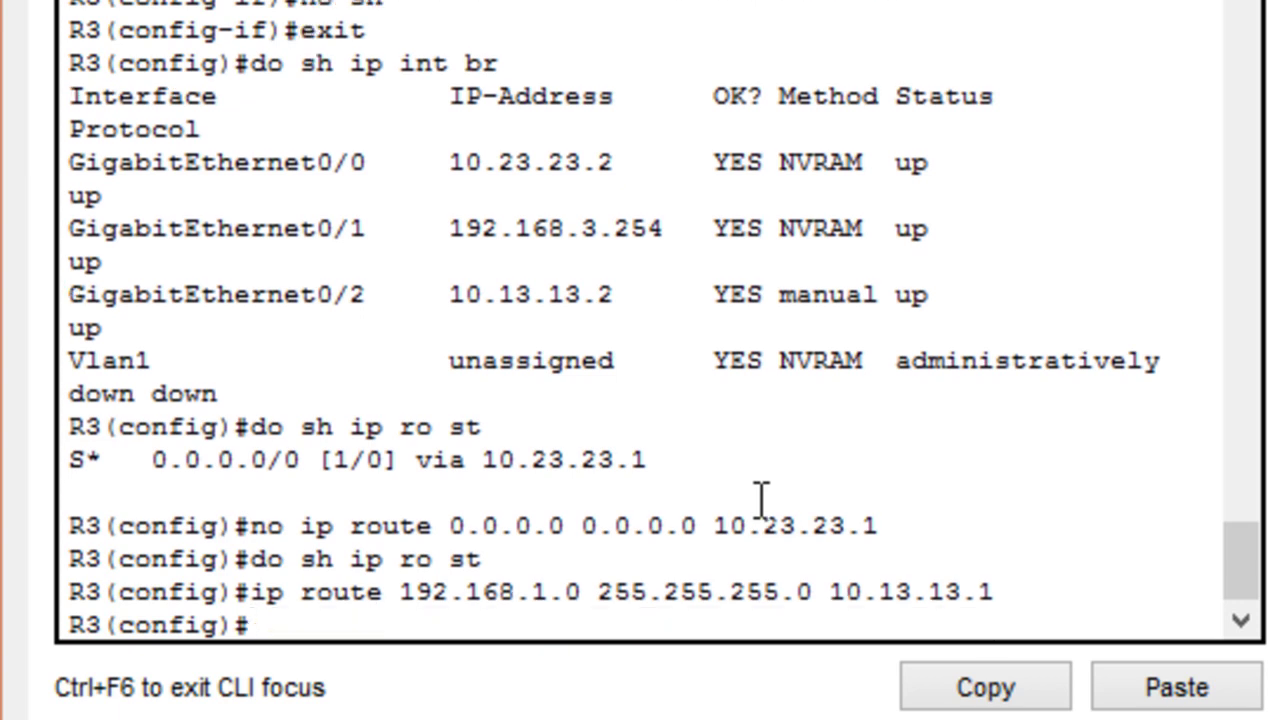
Step: Add a floating static route on R3 to 192.168.1.0 255.255.255.0 via 10.23.23.1 with administrative distance 2
key(Up)
key(BackSpace)
key(BackSpace)
key(BackSpace)
key(BackSpace)
key(BackSpace)
key(BackSpace)
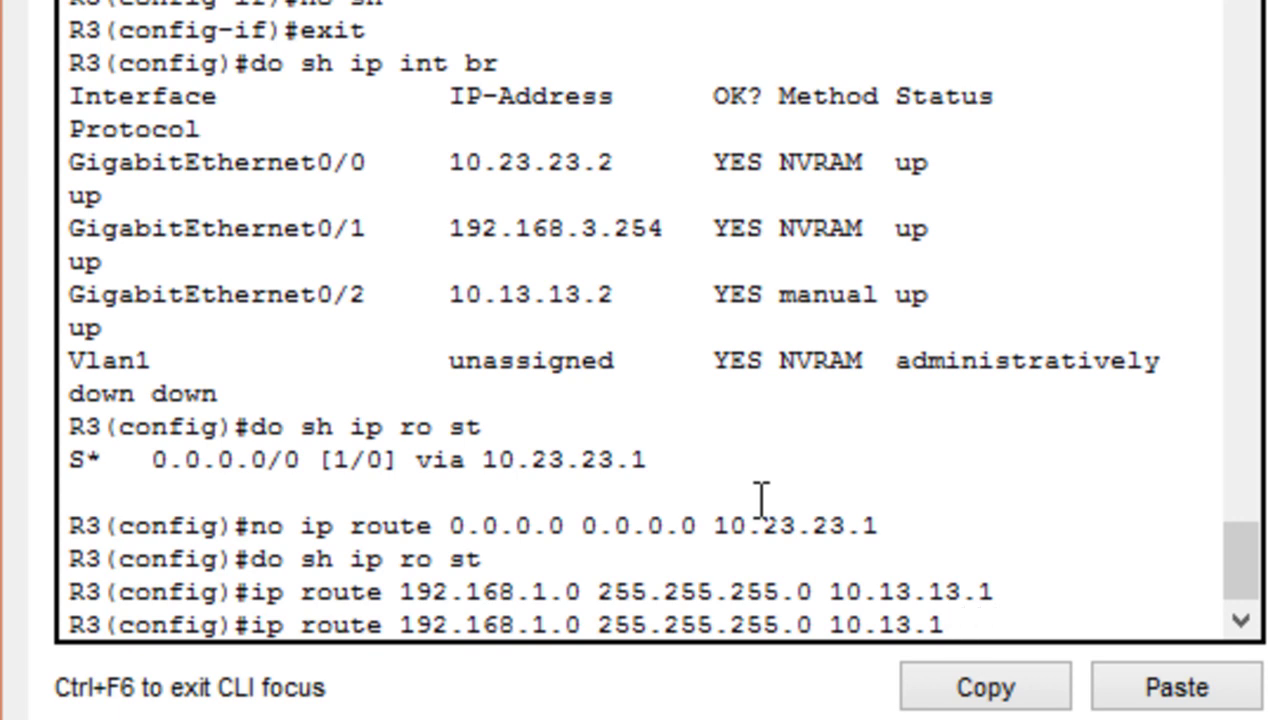
key(BackSpace)
text(23.23.)
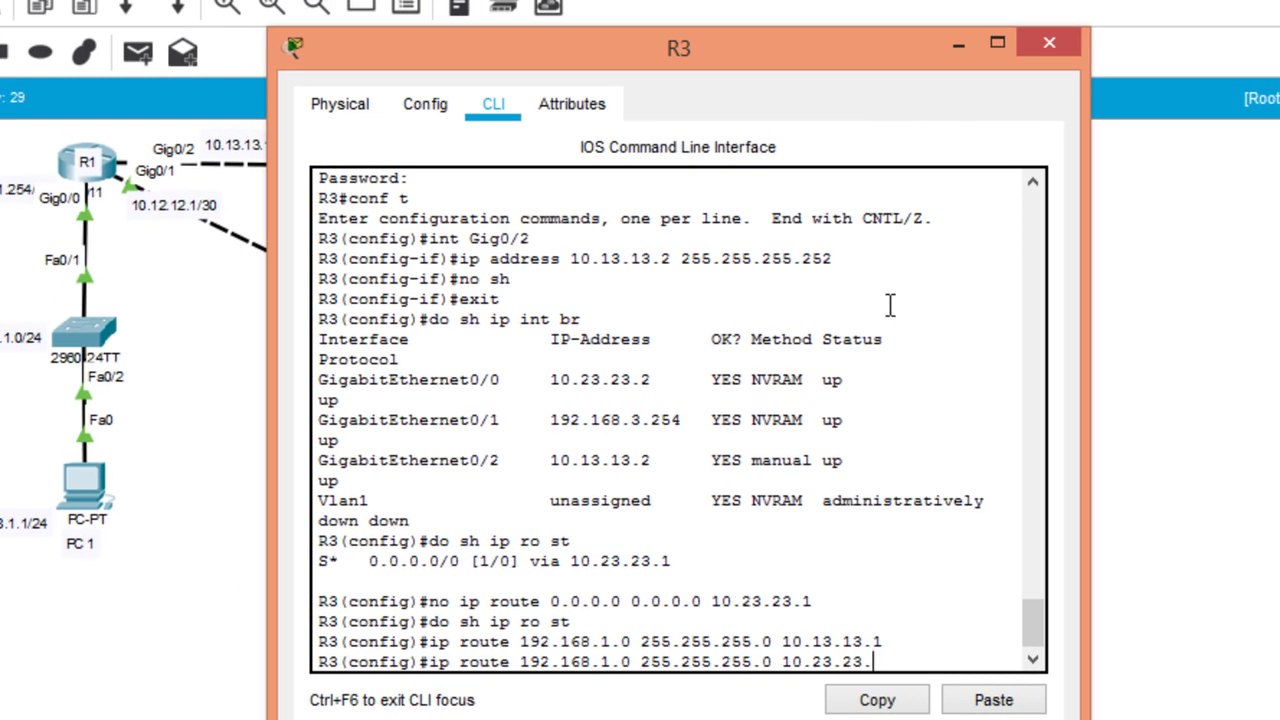
mouse_move(835, 48)
mouse_down()
mouse_move(1207, 60)
mouse_move(1152, 55)
mouse_up()
text(1)
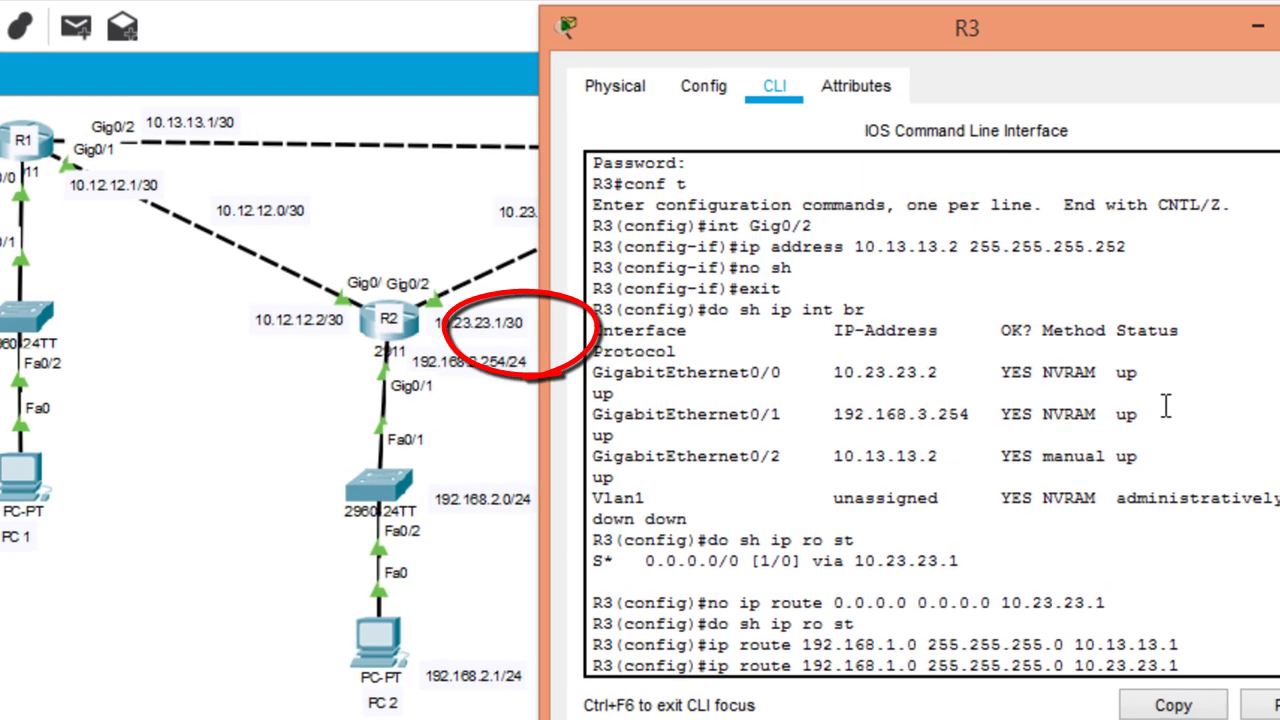
text( 2)
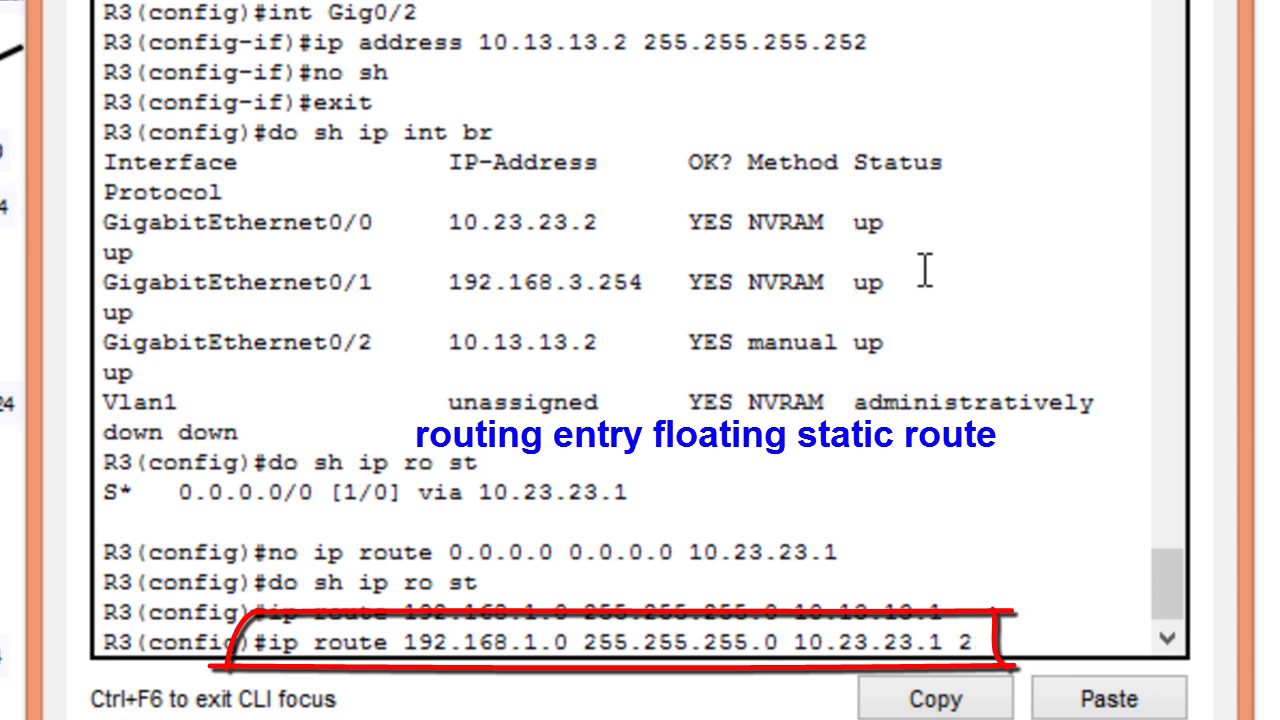
key(Return)
Step: Add a static route on R3 to network 192.168.2.0 255.255.255.0 via next hop 10.23.23.1
text(ip route 192.168.2.0 255.2)
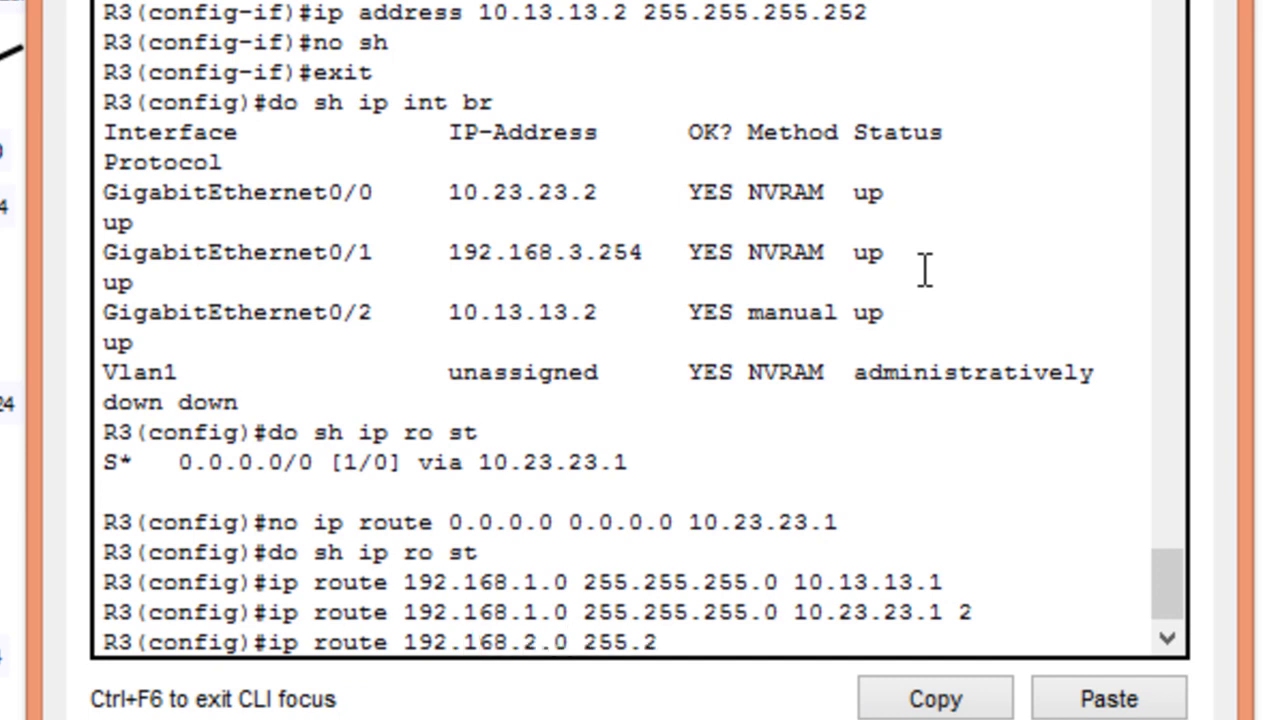
text(55.255.0 )
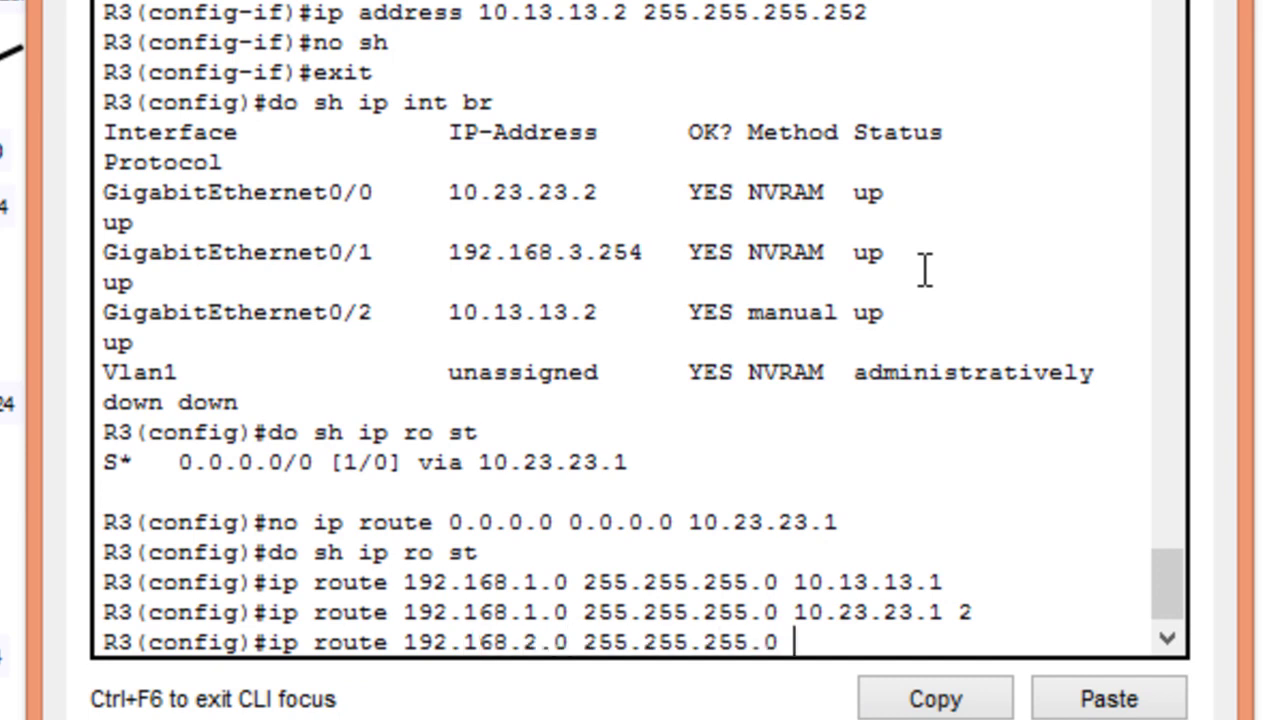
text(10.23.)
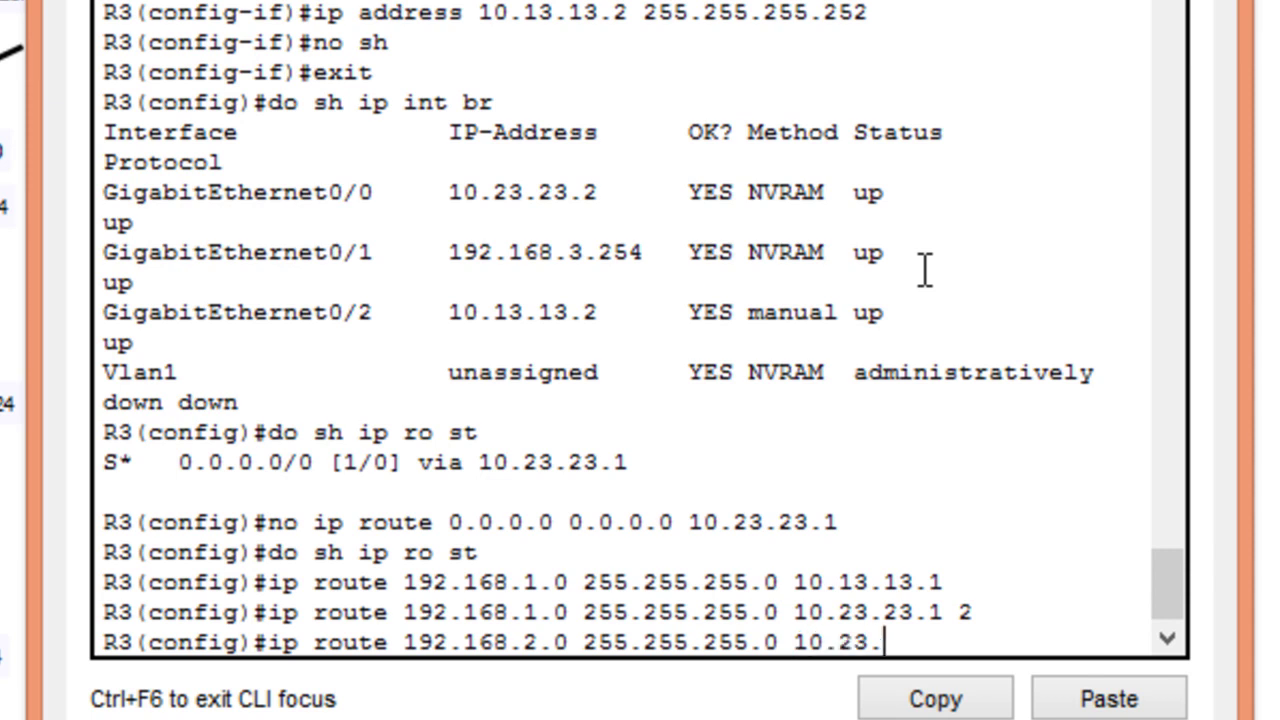
text(23.1)
key(Return)
Step: Add a static route on R3 to the R1–R2 link network 10.12.12.0 255.255.255.252 via 10.23.23.1
text(ip route)
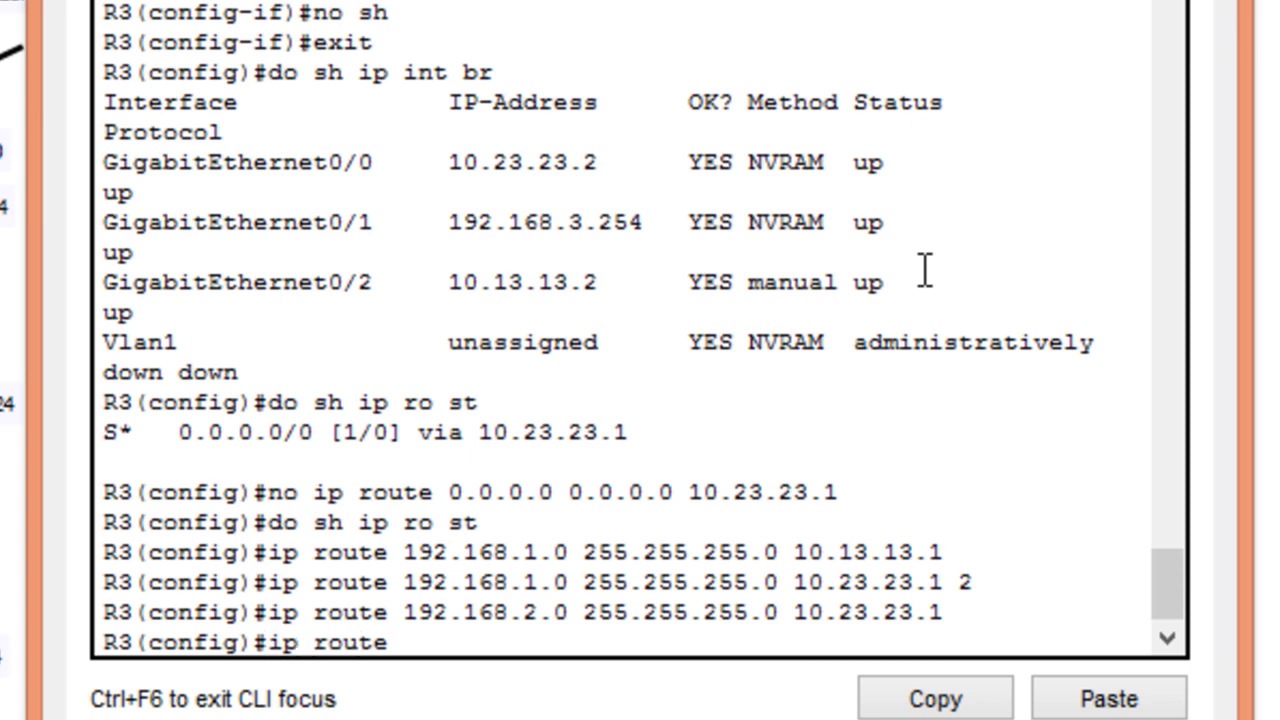
text( 10.12.12.)
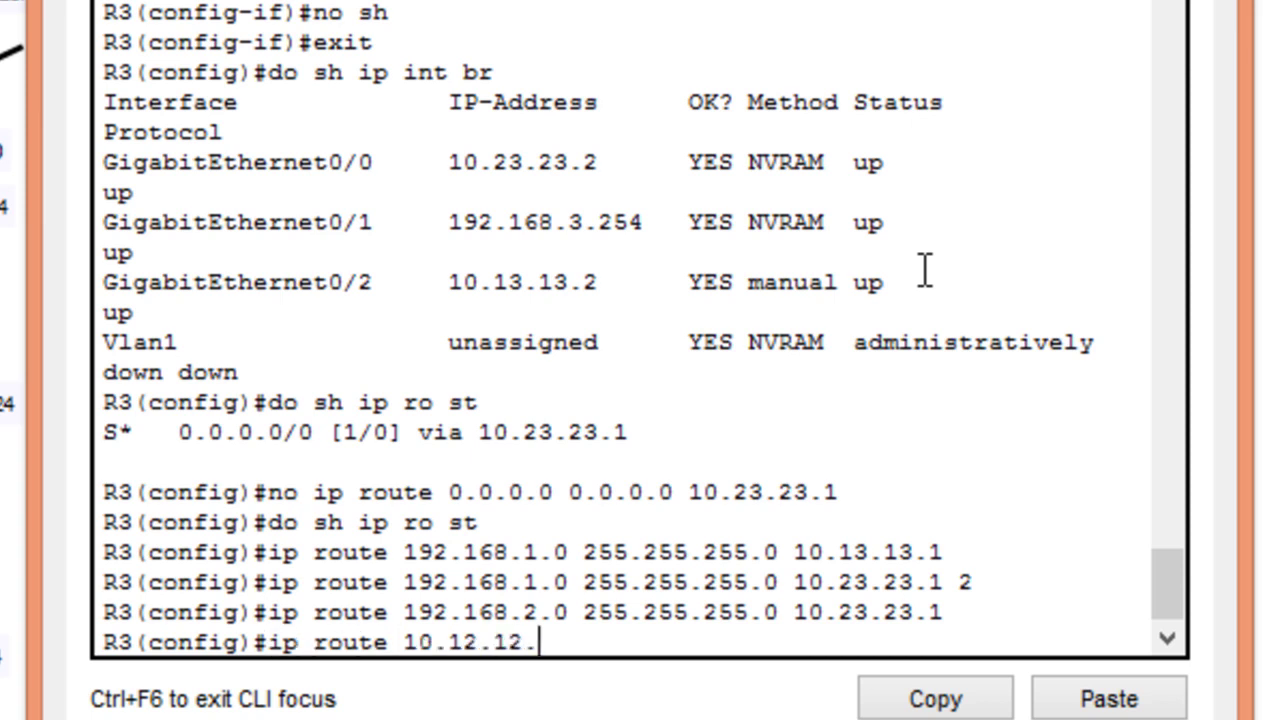
text(0 255.255.255.25)
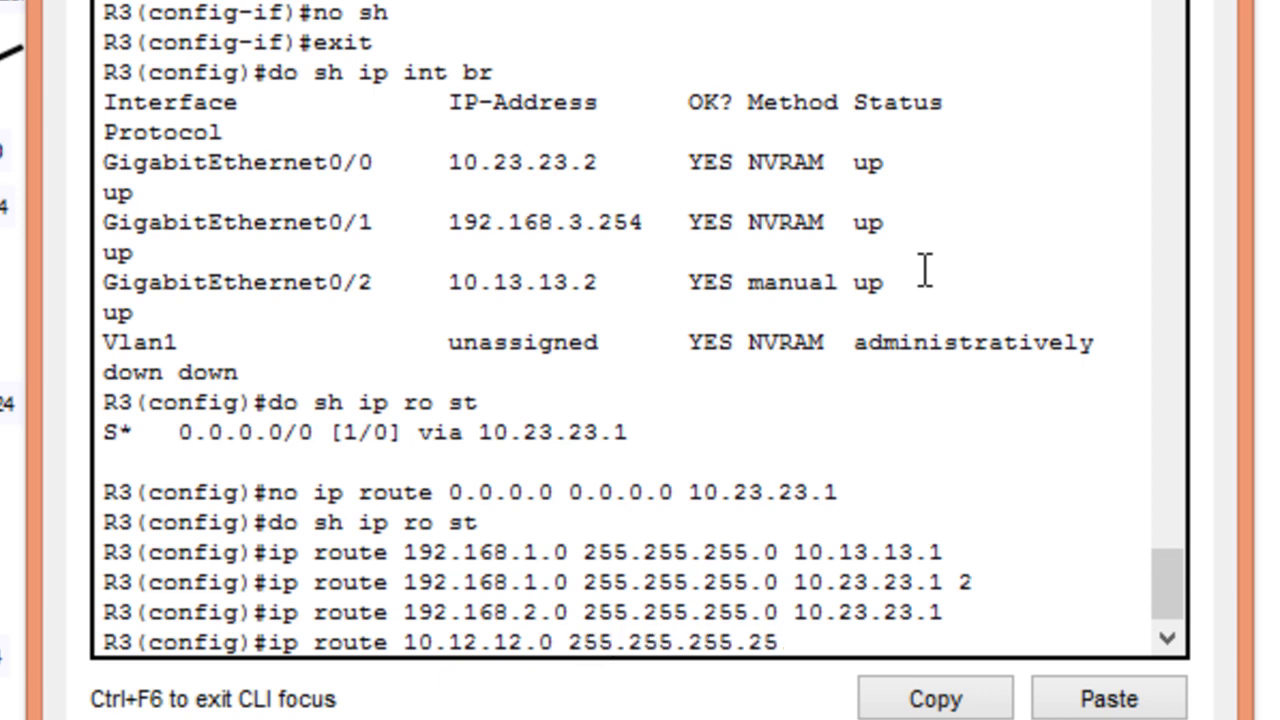
text(2 10.23.23)
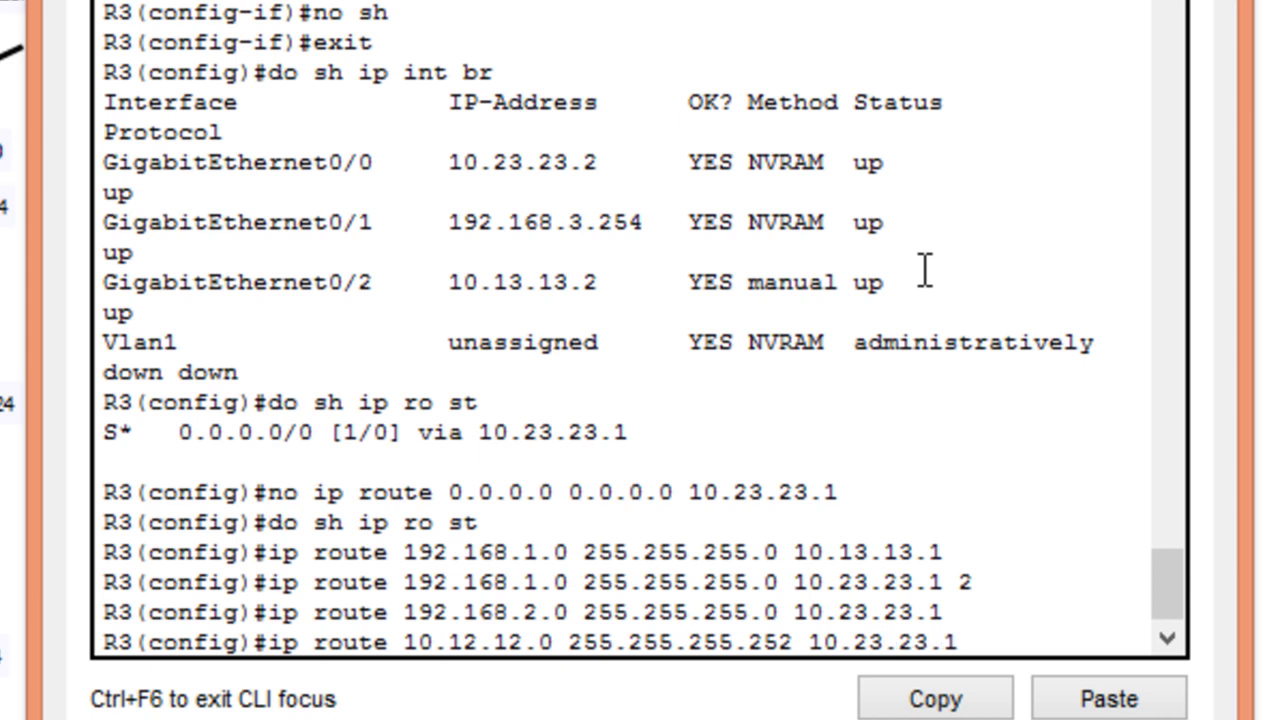
text(.1)
key(Return)
Step: Display R3's static routes and compare each entry with the topology and the floating route command
text(do sh ip ro st)
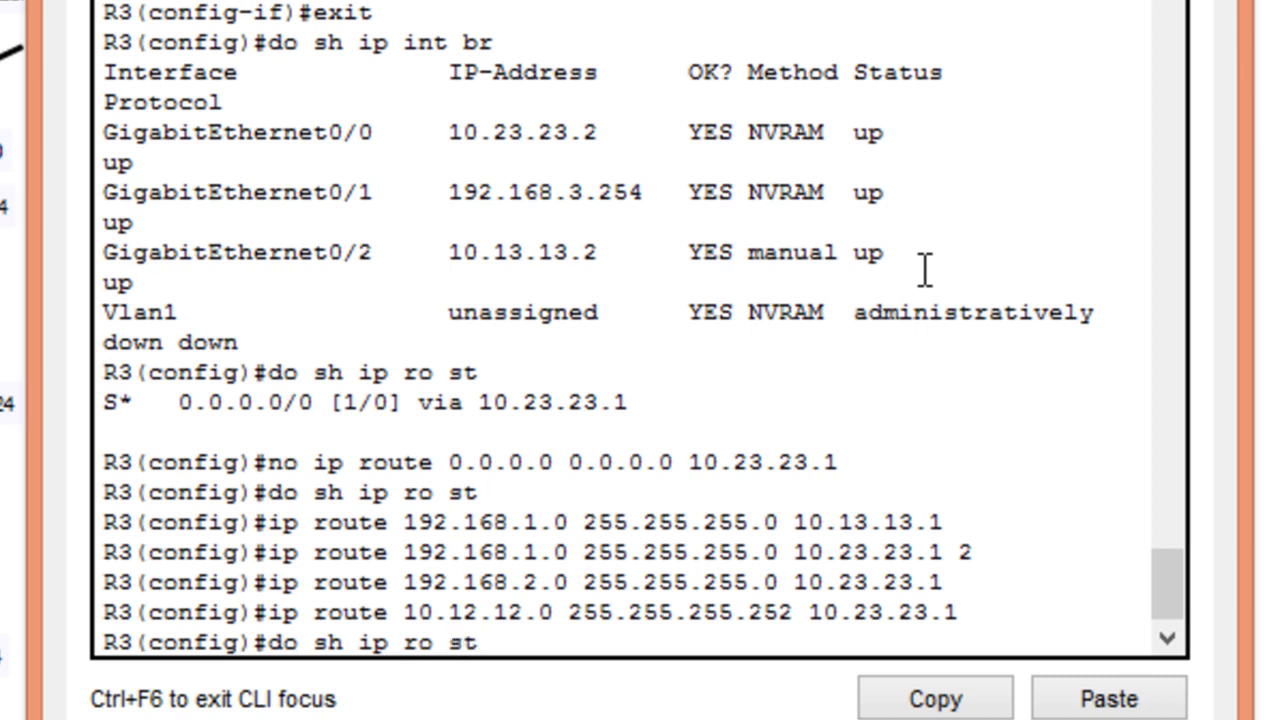
key(Return)
drag(224, 522, 755, 523)
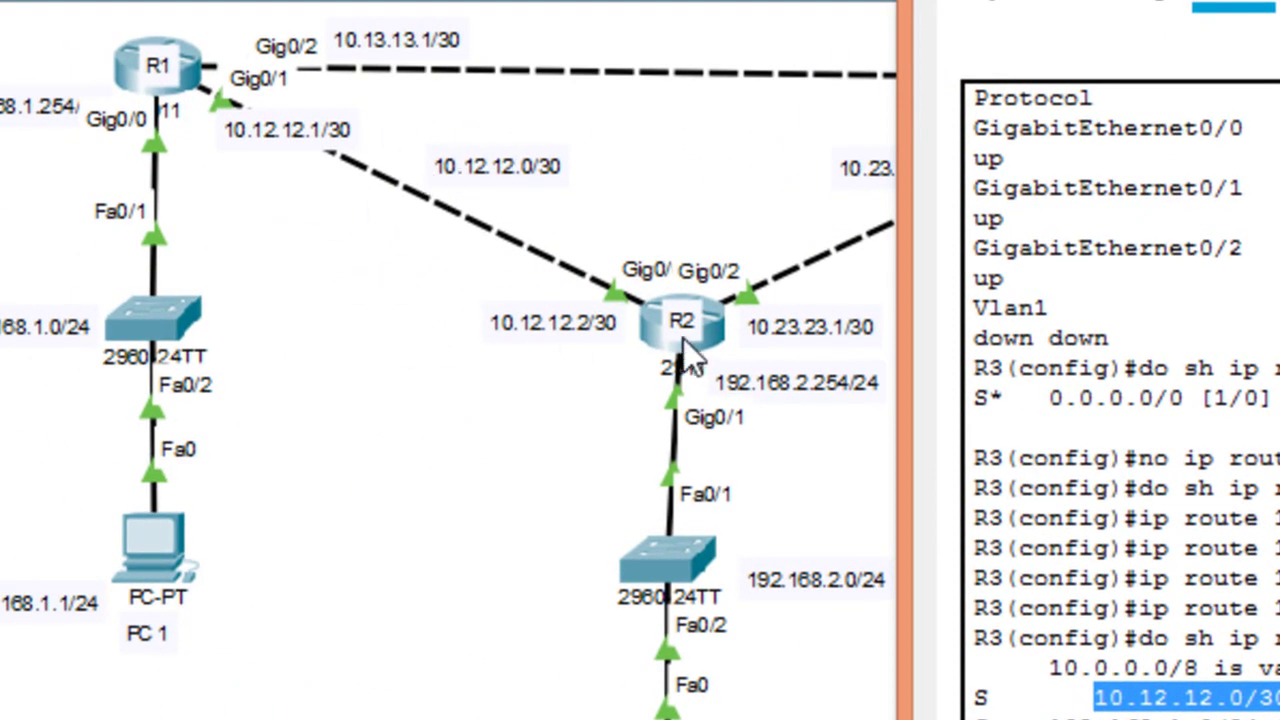
drag(578, 534, 1103, 534)
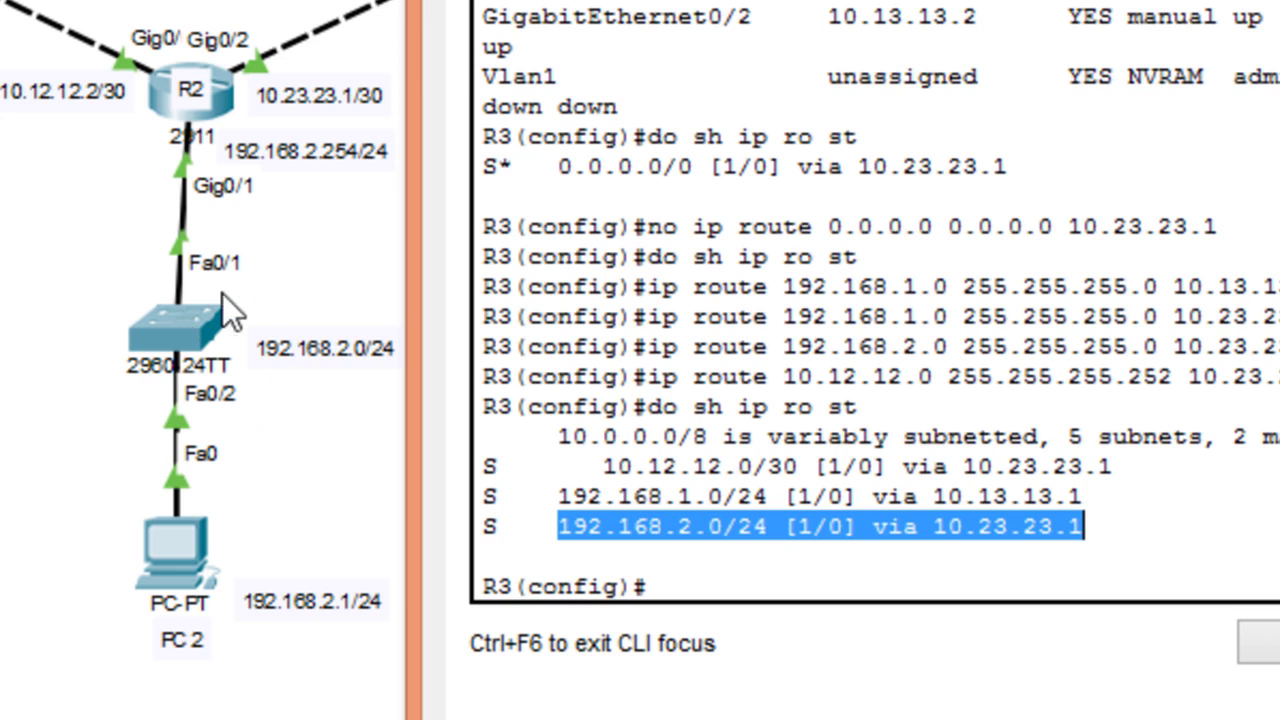
drag(556, 497, 785, 497)
drag(1027, 556, 1272, 556)
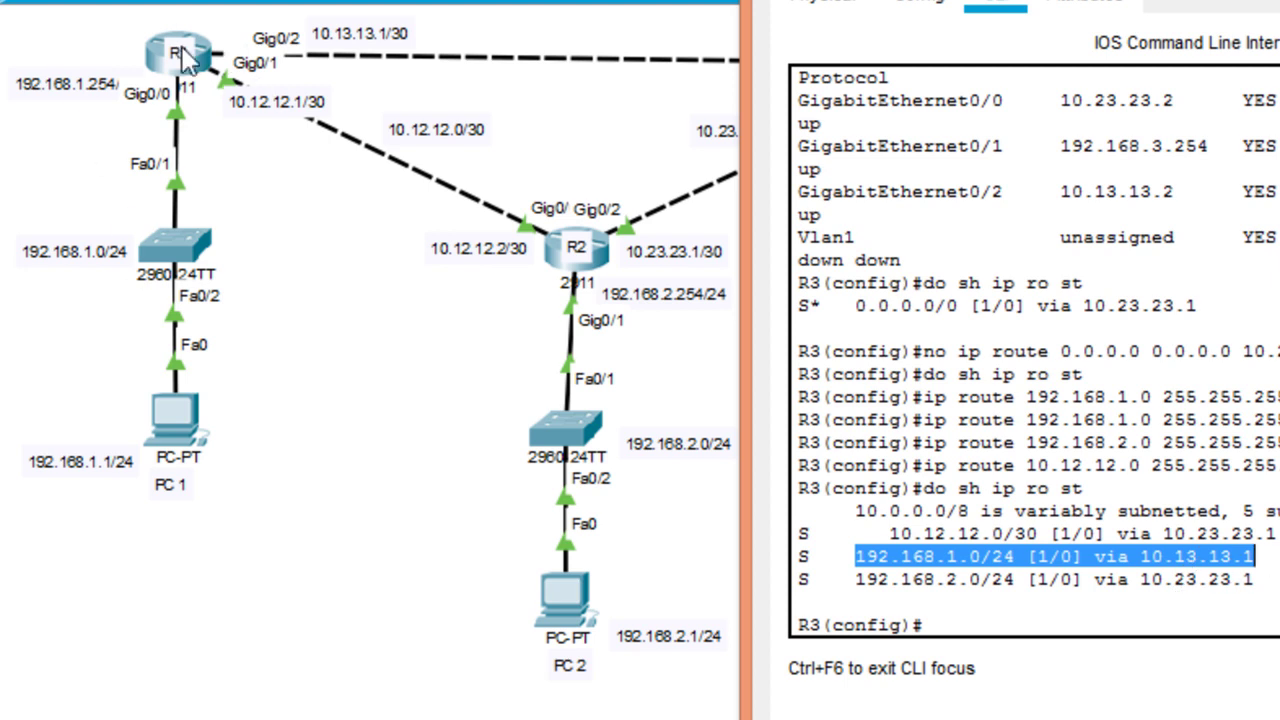
drag(825, 1, 1163, 0)
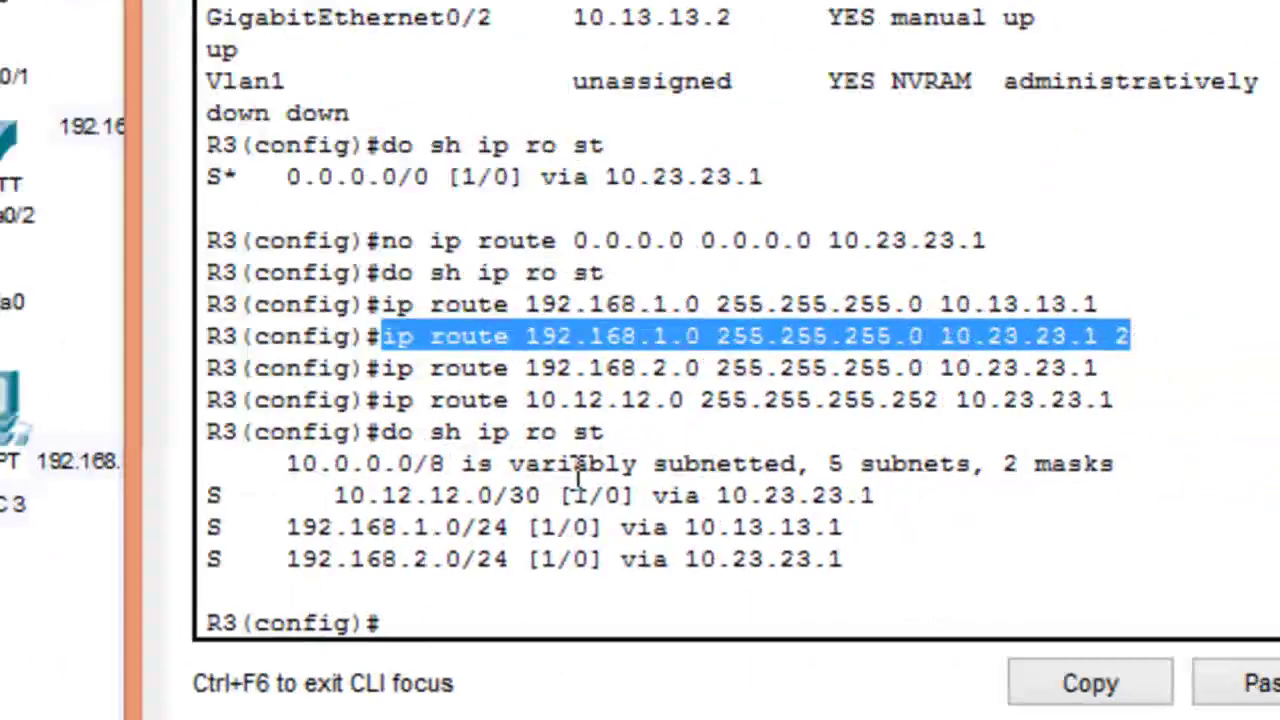
click(1214, 403)
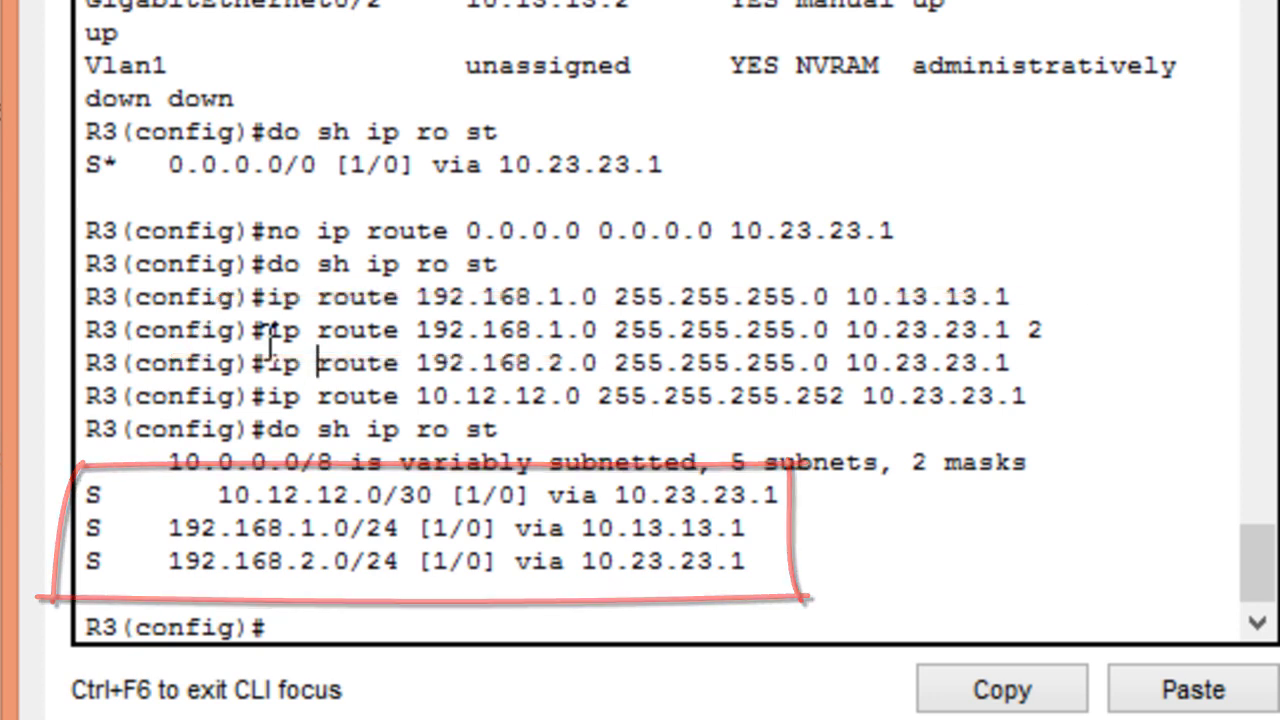
drag(790, 561, 86, 494)
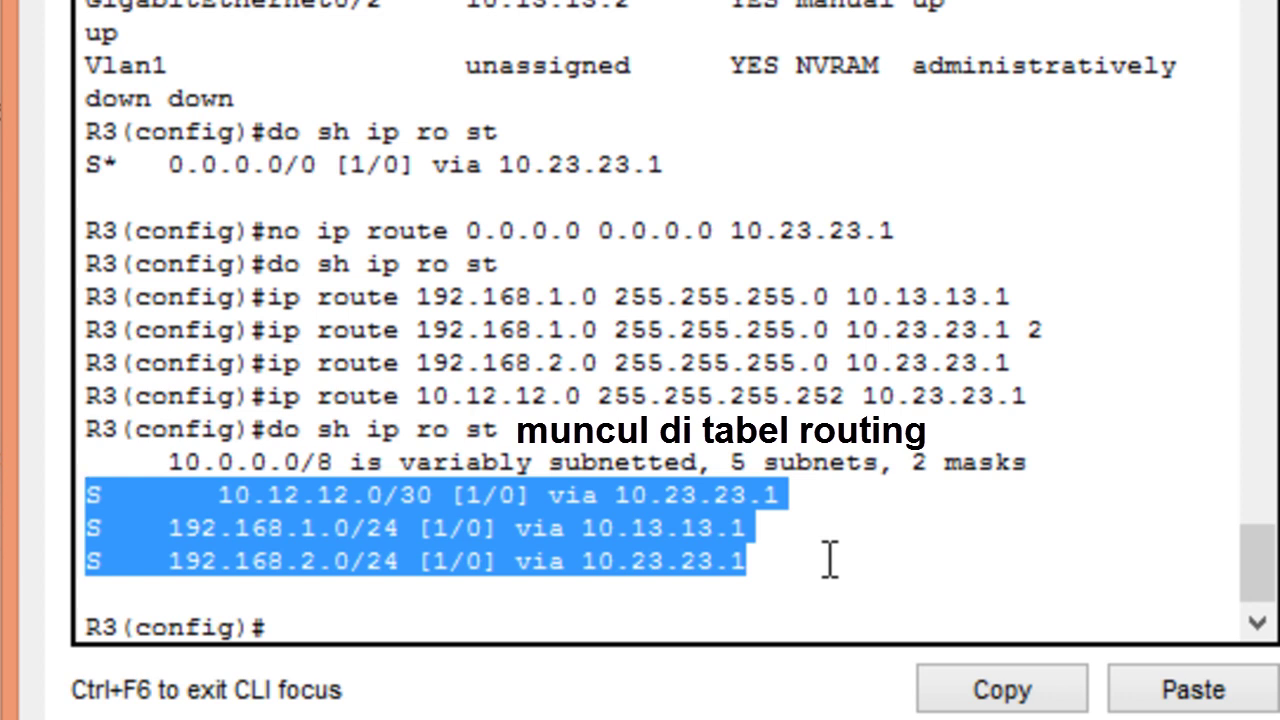
Step: Leave configuration mode on R3 and save its running configuration to the startup configuration
click(298, 628)
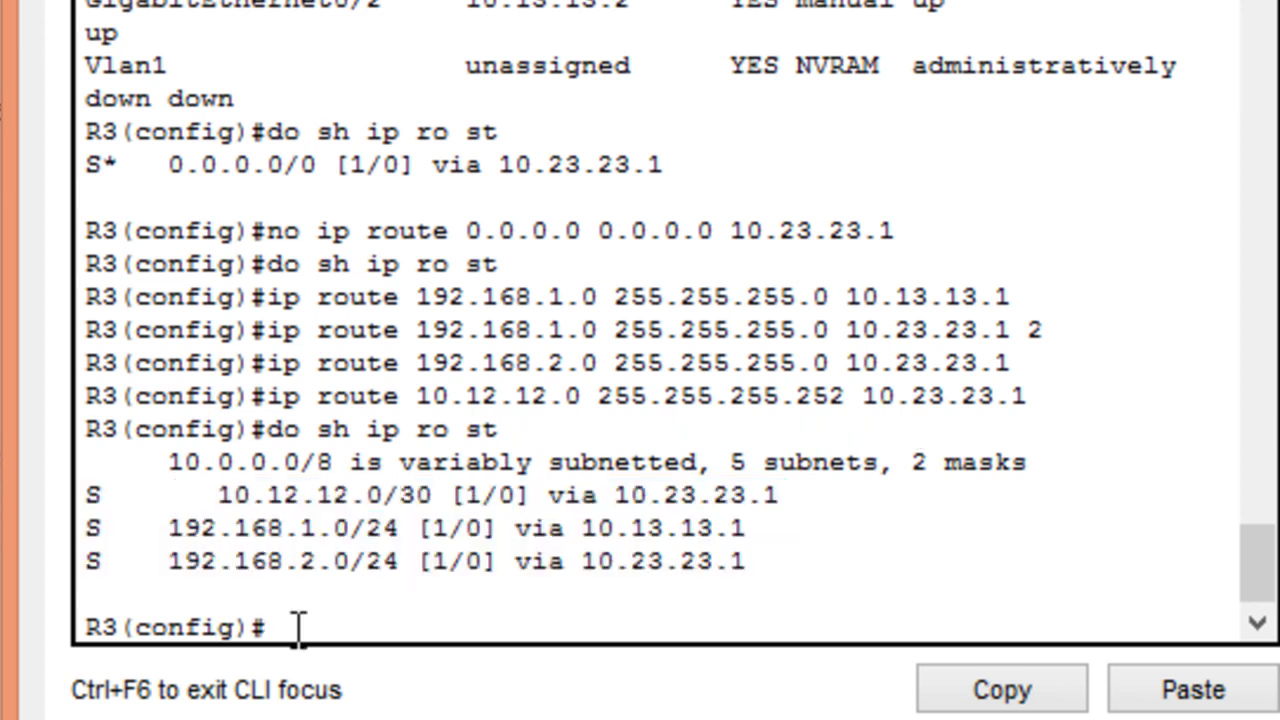
text(end)
key(Return)
key(Return)
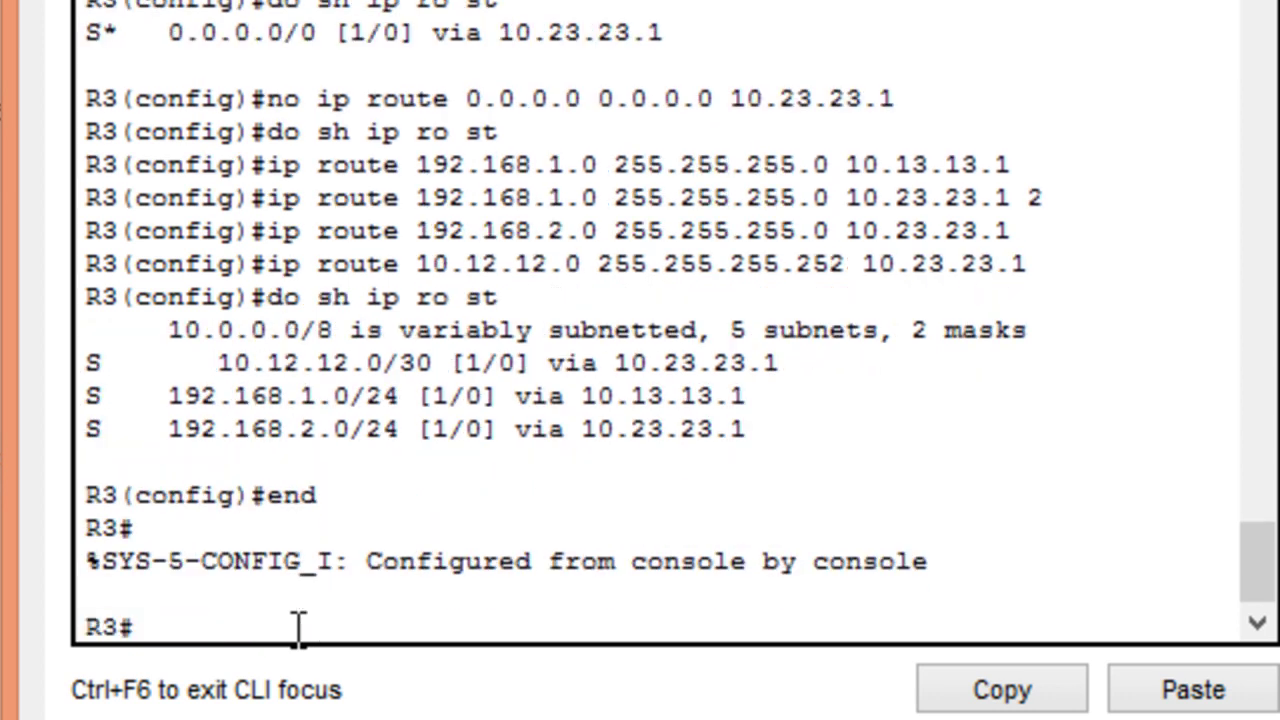
text(copy run start)
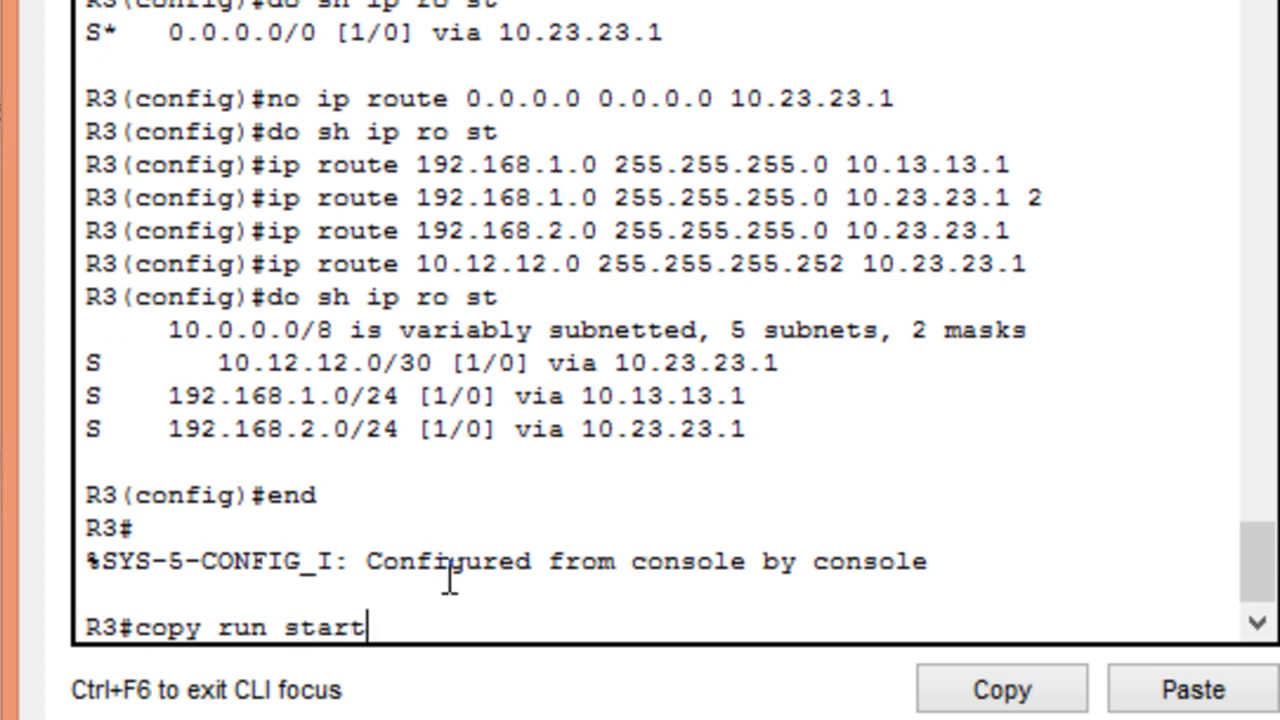
key(Return)
key(Return)
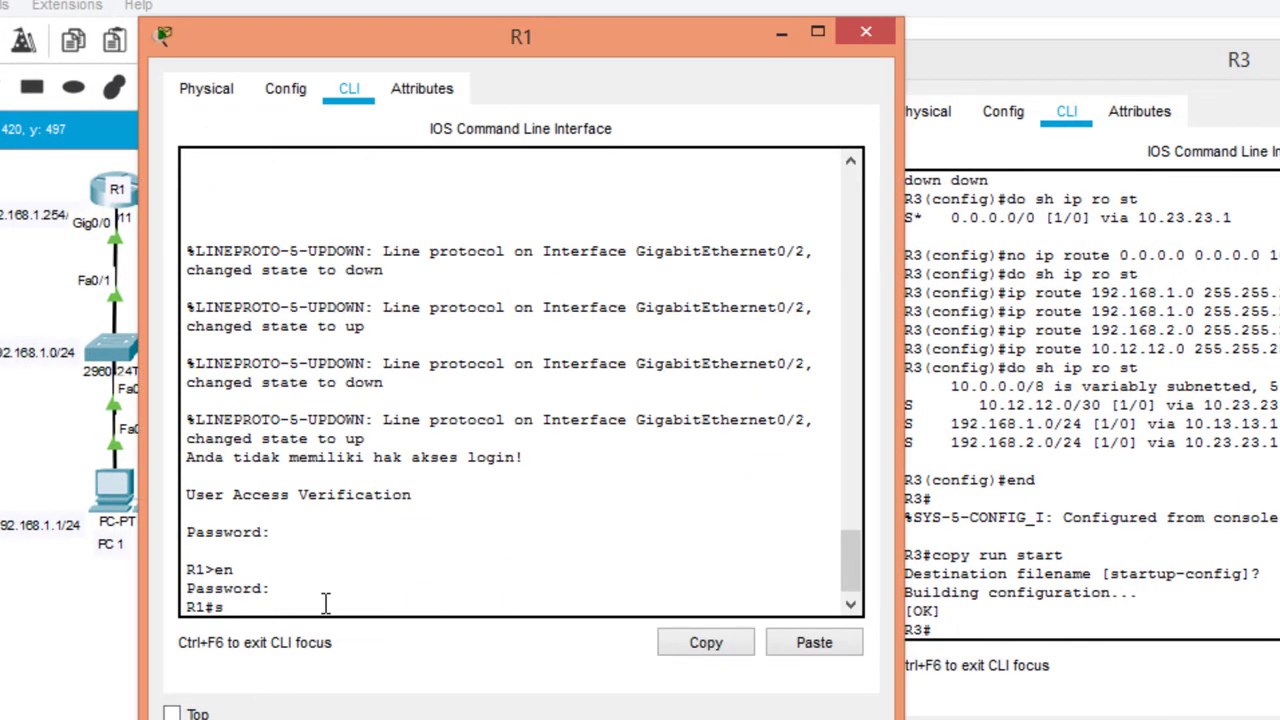
Step: Display R1's static routes, examine the entry for 192.168.3.0/24, and minimize the R1 and R3 windows
text(sh ip ro)
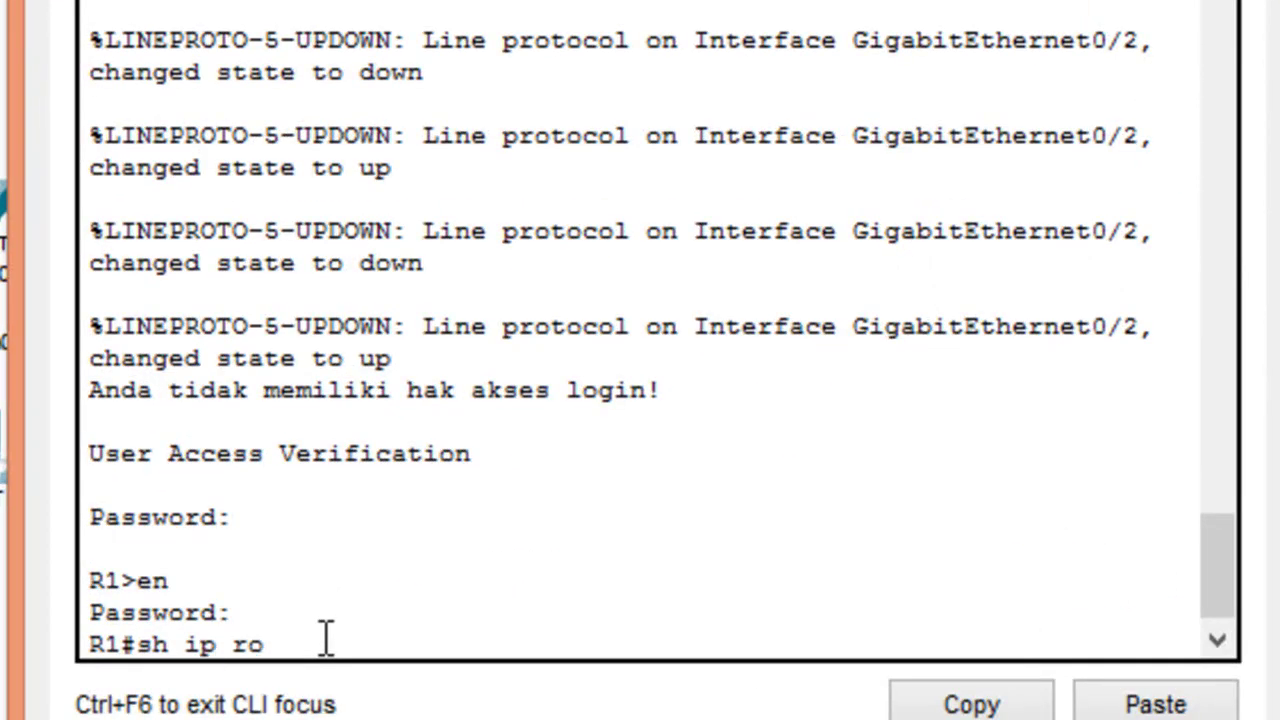
text( st)
key(Return)
drag(166, 581, 740, 580)
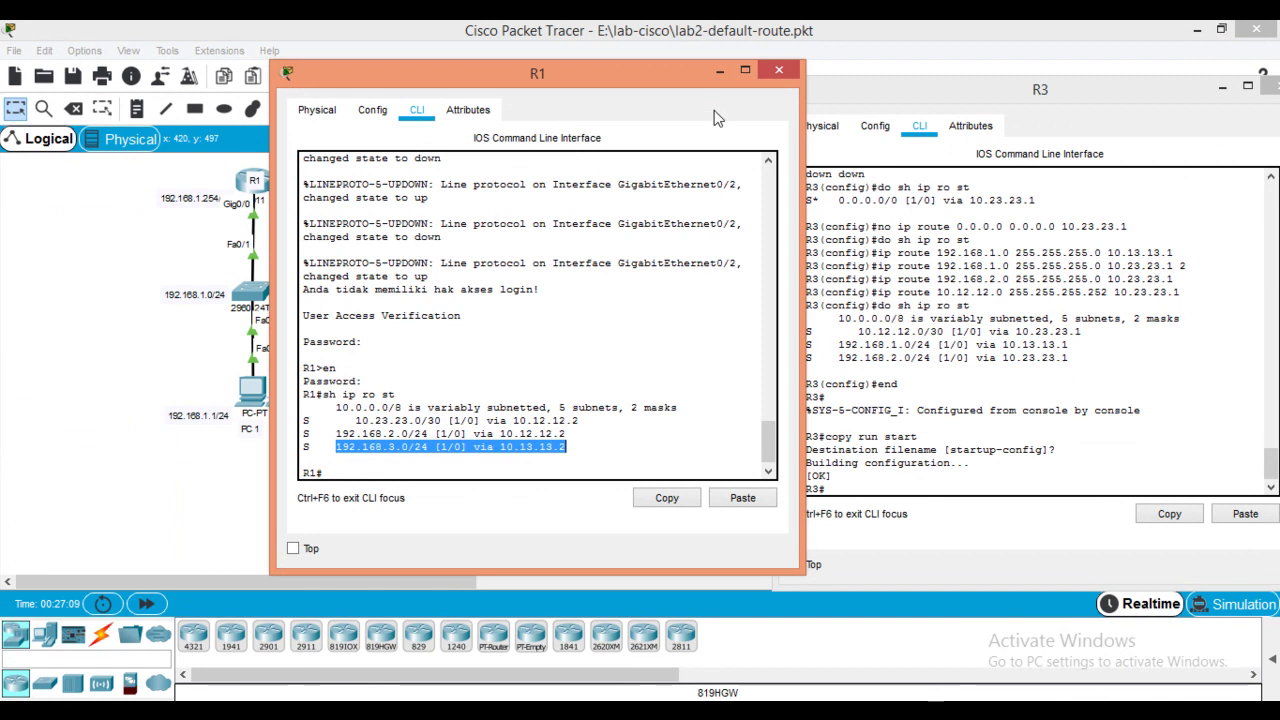
click(720, 72)
click(1222, 88)
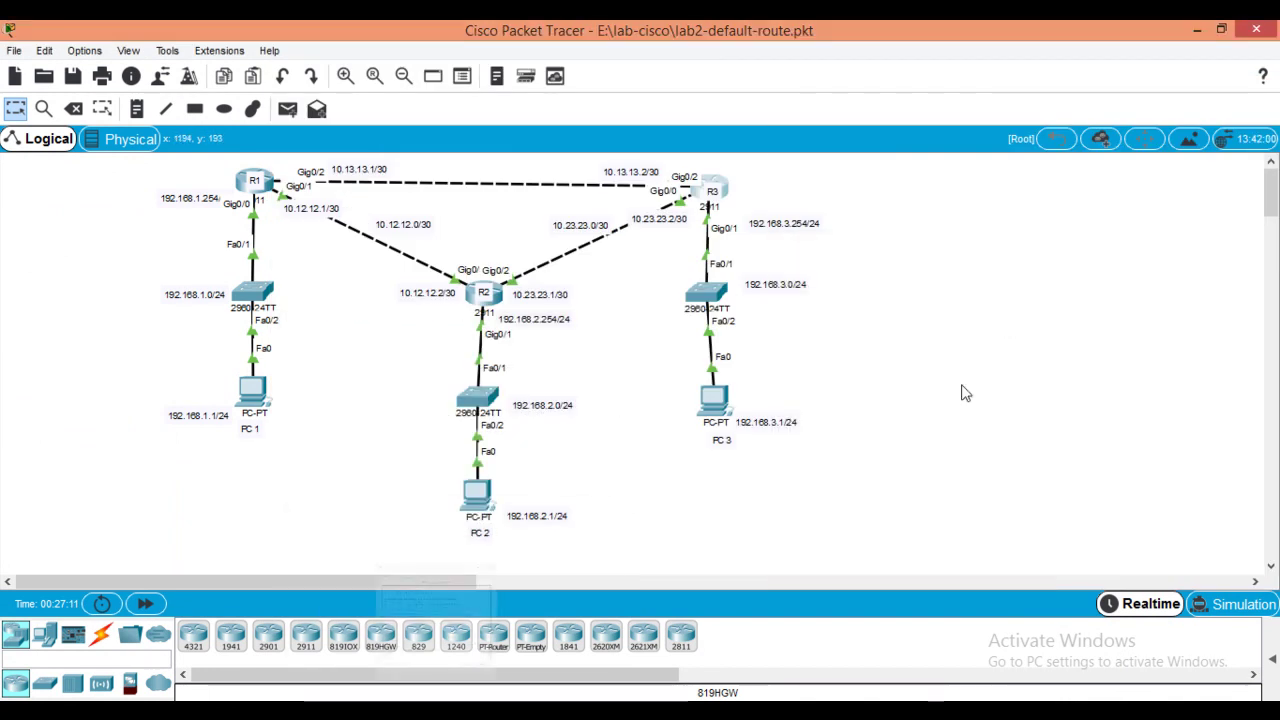
Step: Ping PC2 at 192.168.2.1 twice from PC3's command prompt
click(715, 400)
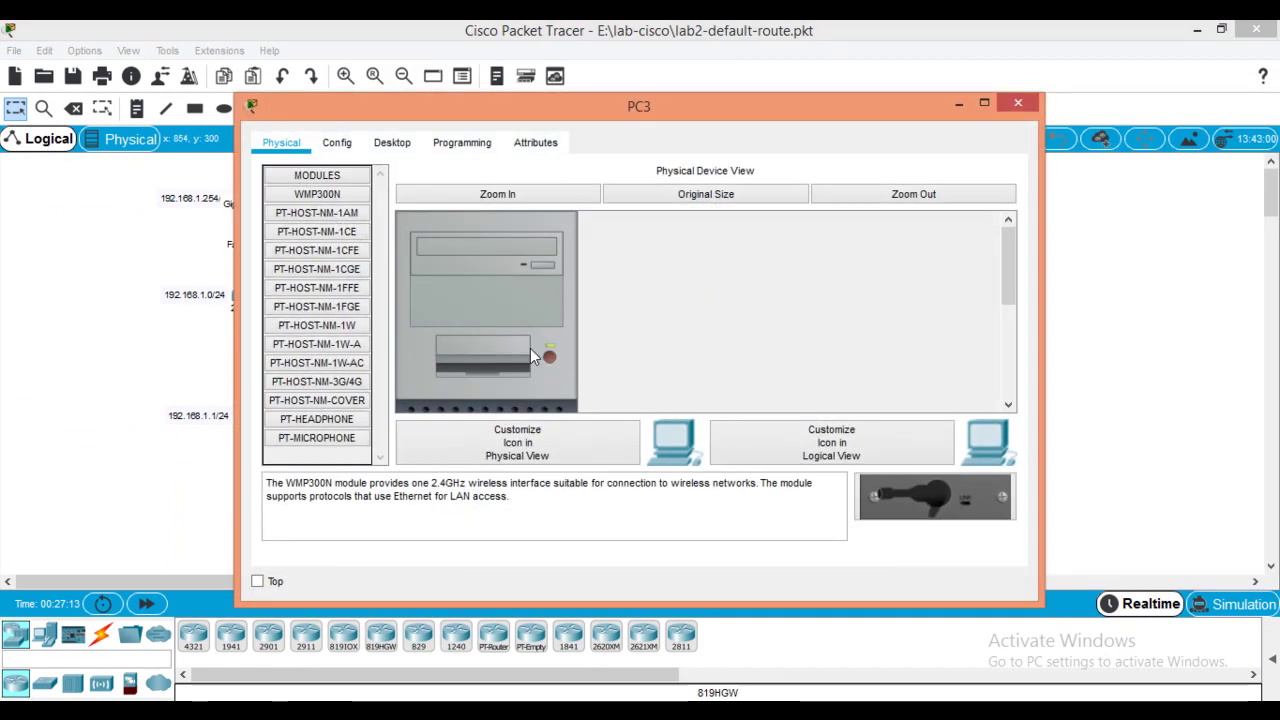
click(392, 142)
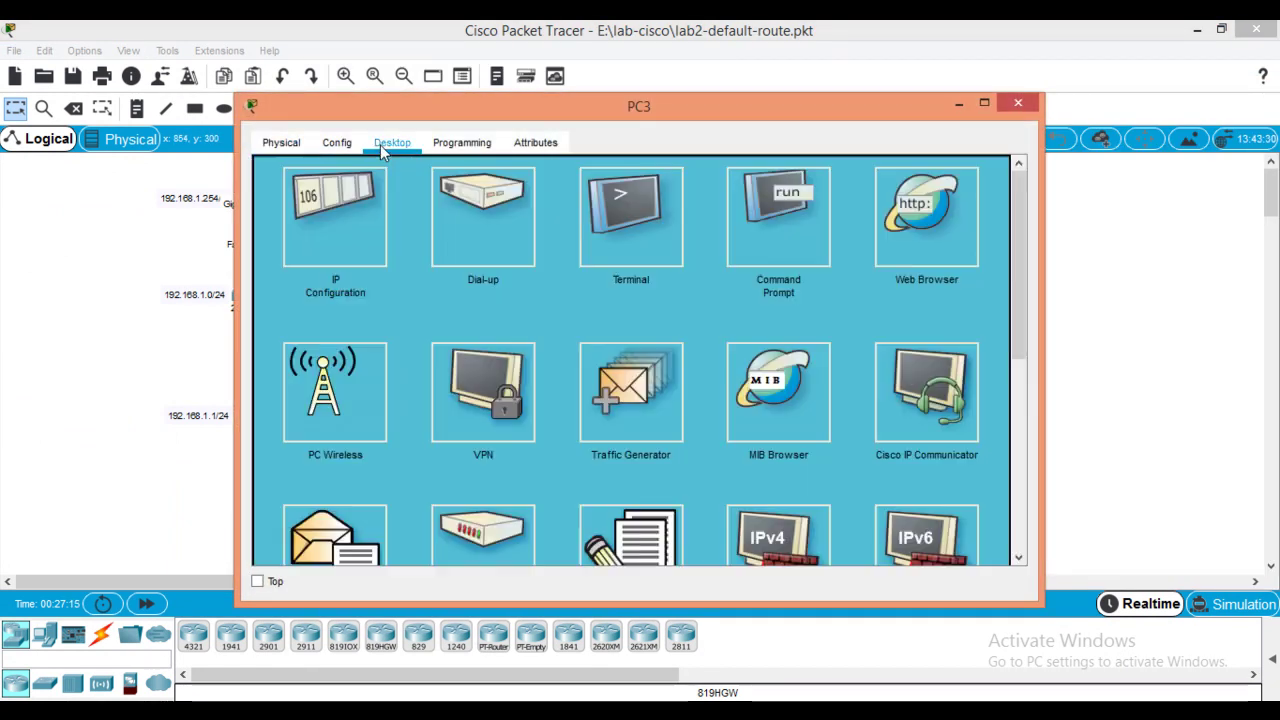
click(757, 234)
text(ping)
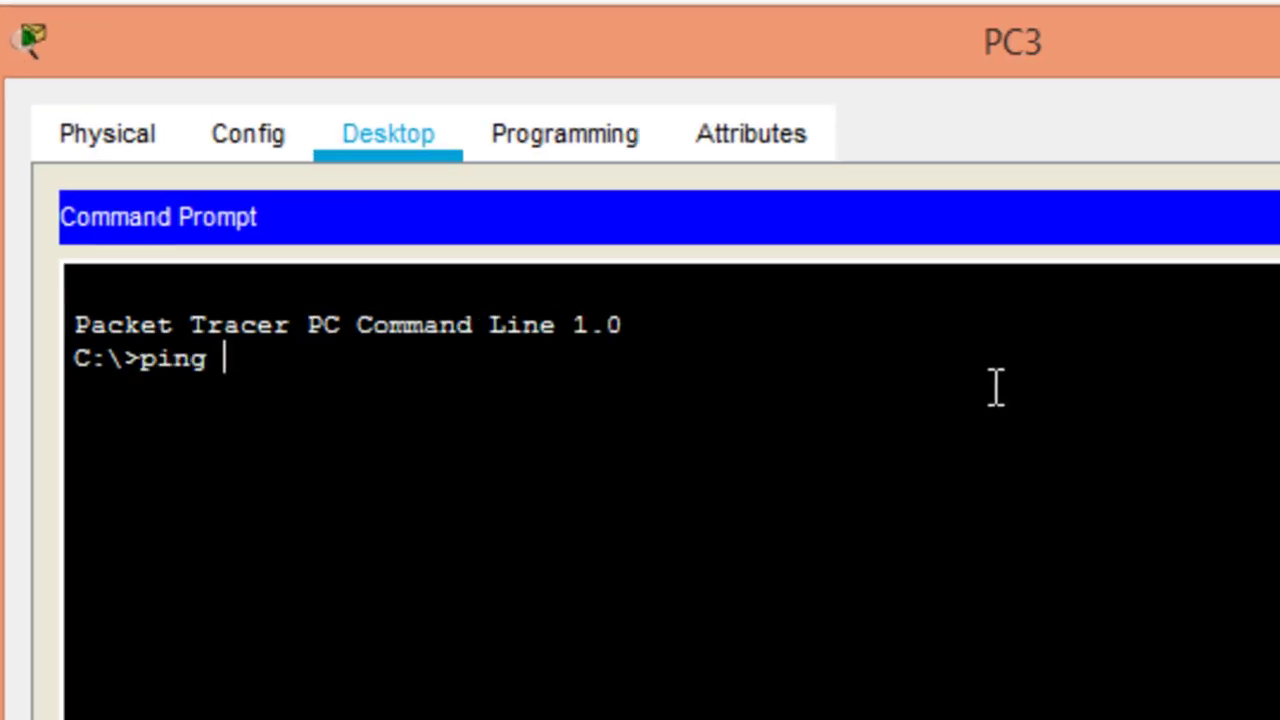
text( 192.168.2.1)
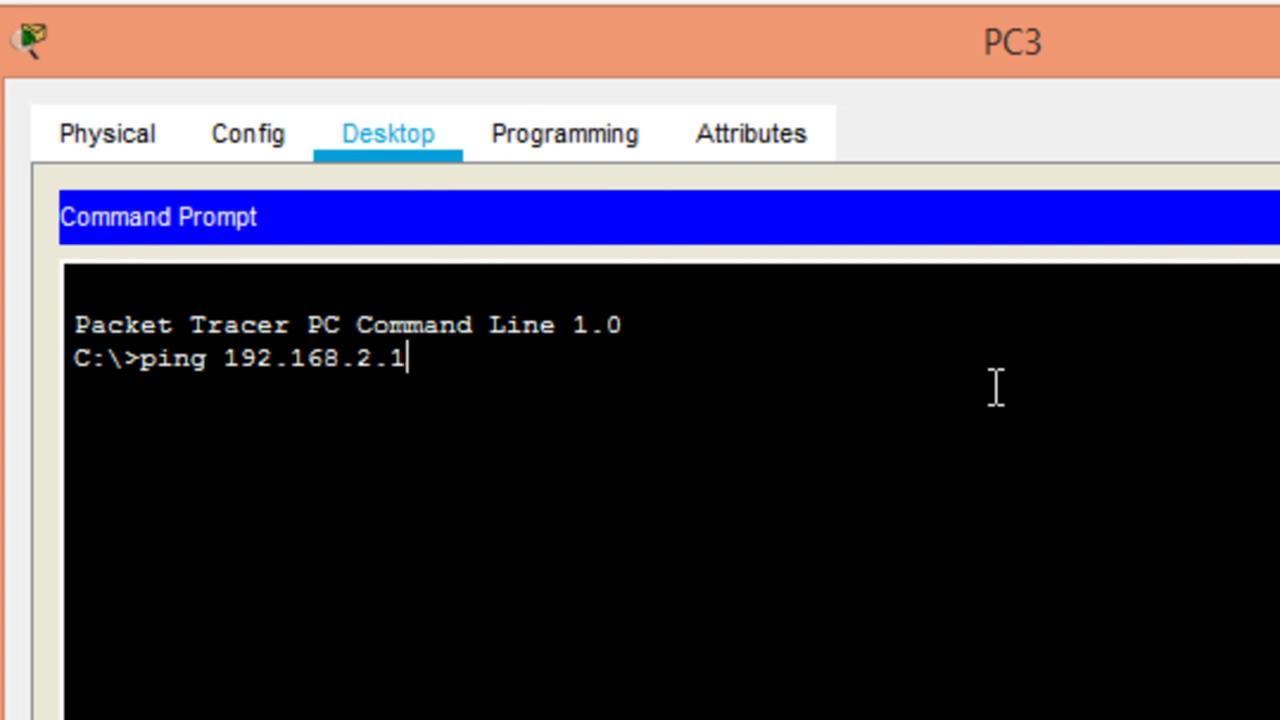
key(Return)
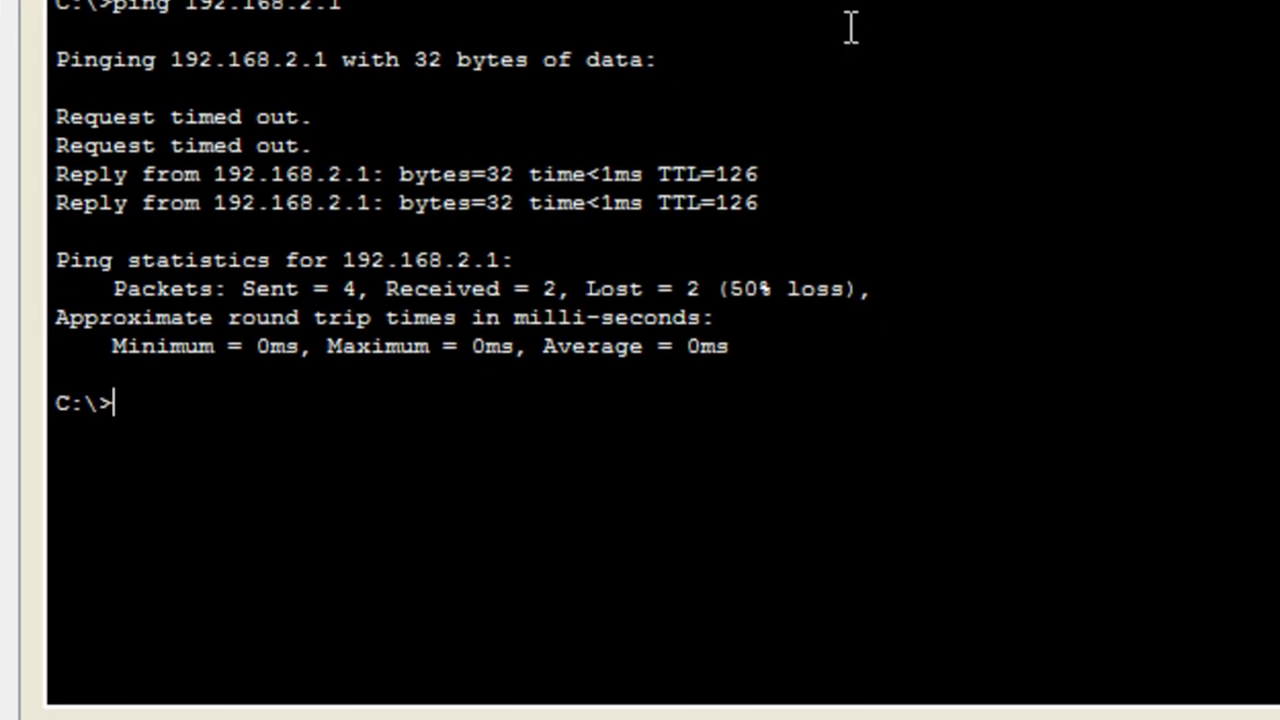
text(ping 192)
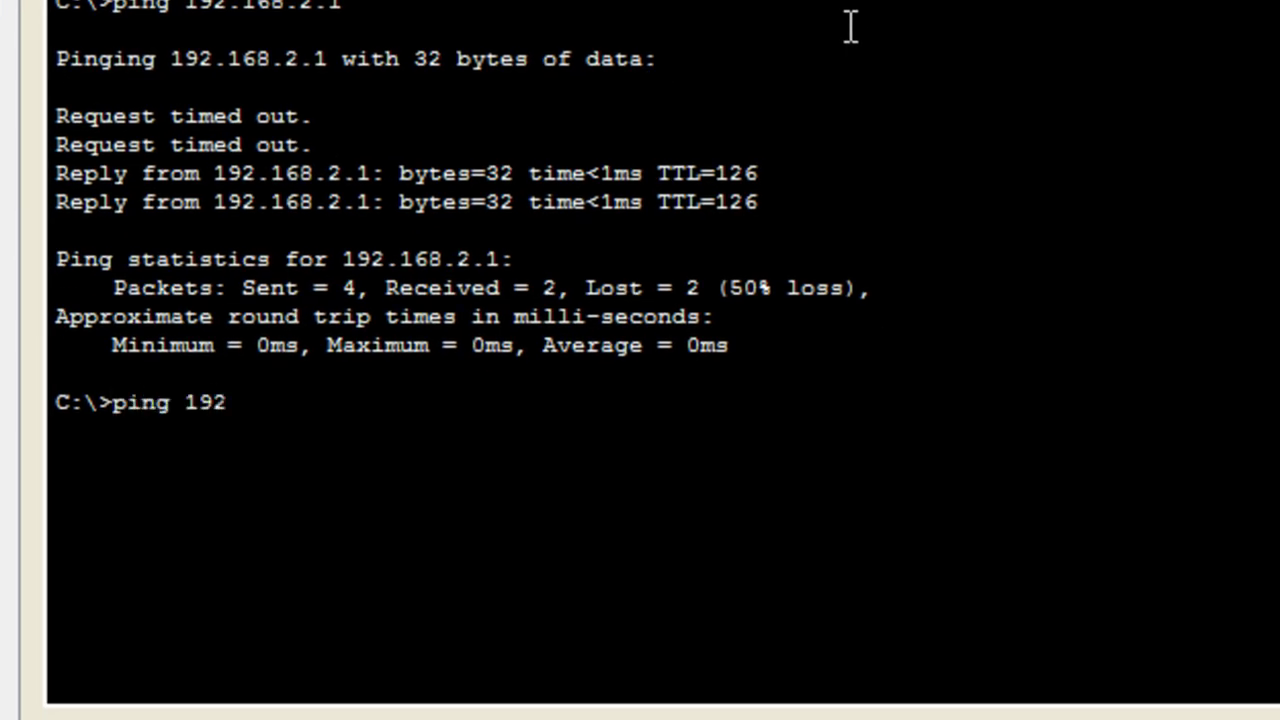
text(.168.2.1)
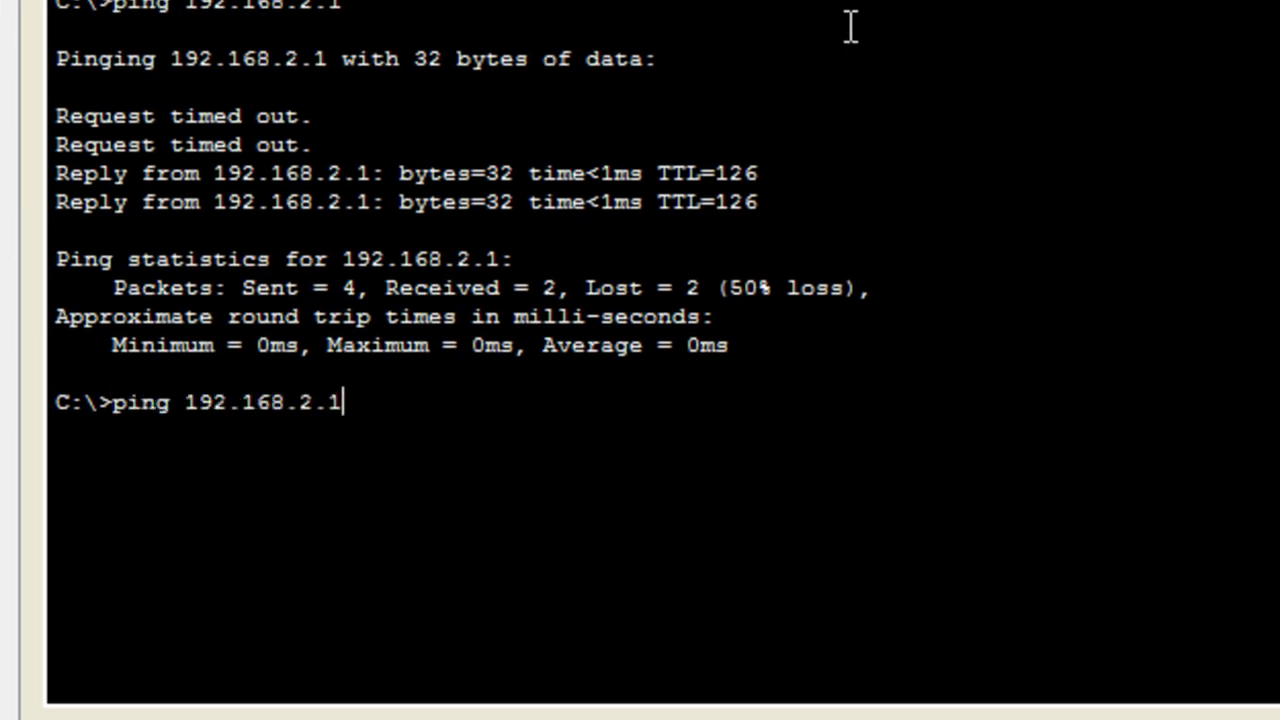
key(Return)
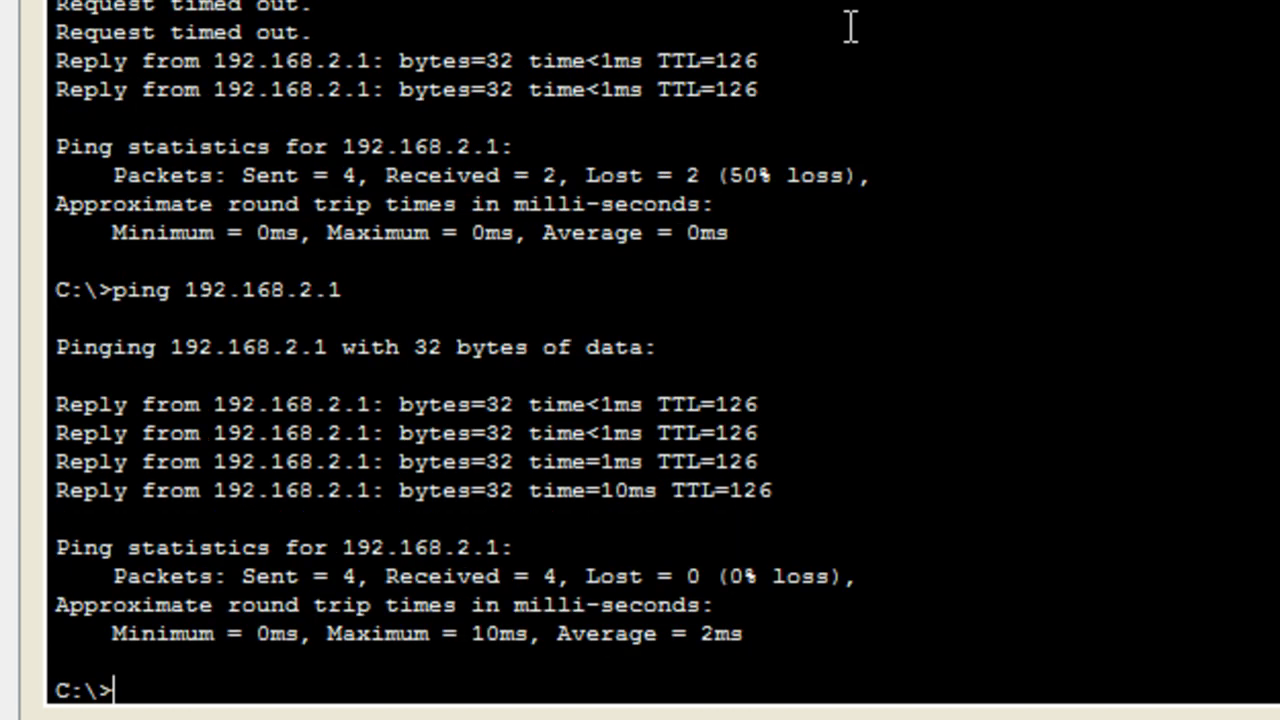
Step: Ping PC1 at 192.168.1.1 twice from PC3
text(ing 192.168.1.1)
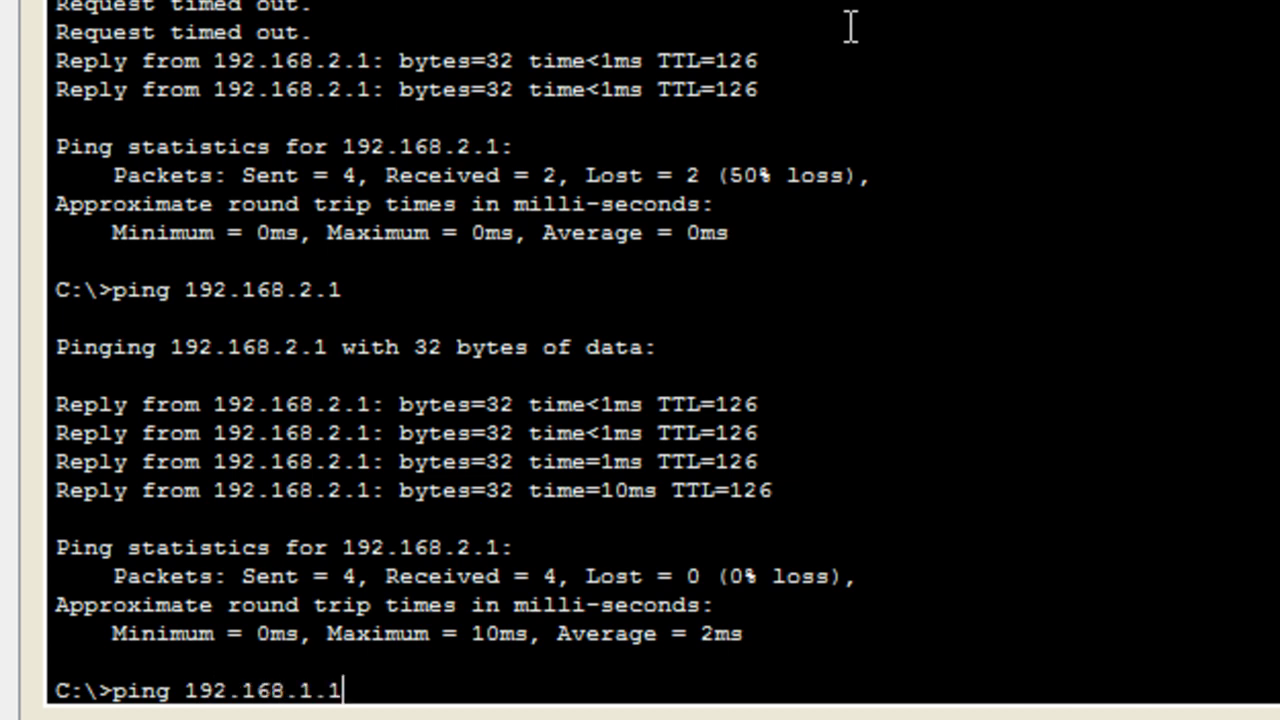
key(Return)
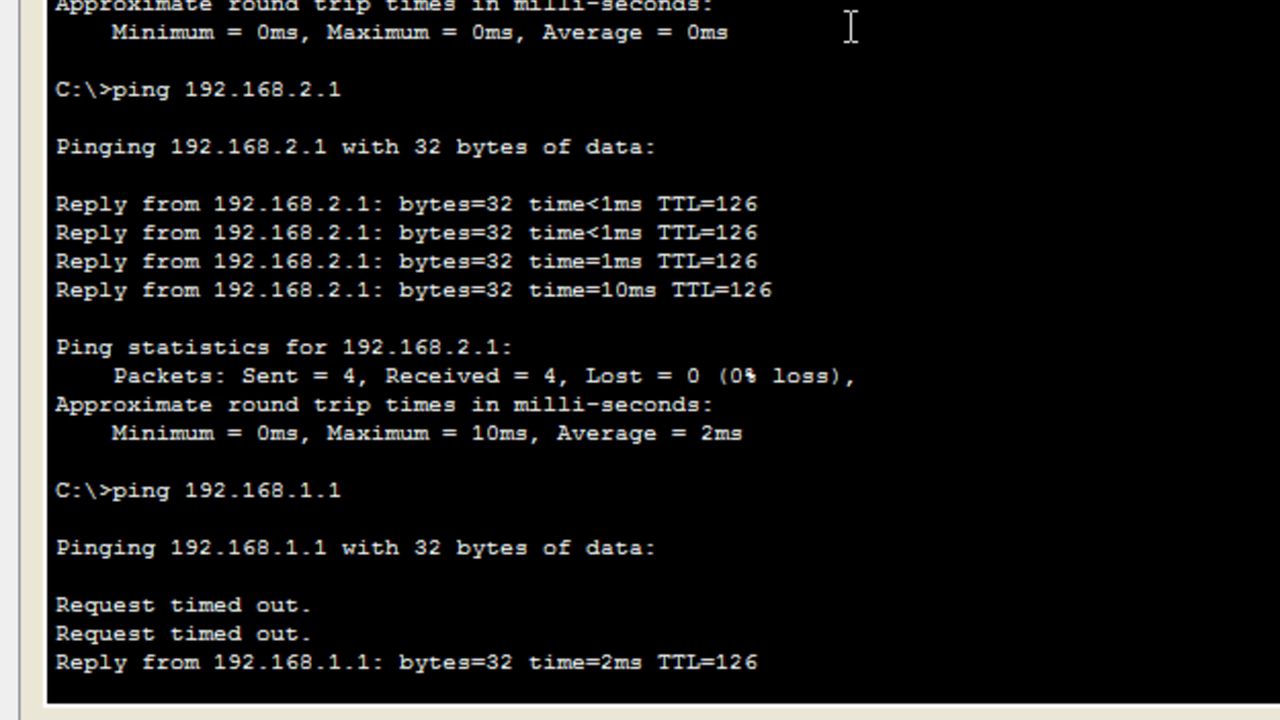
key(Up)
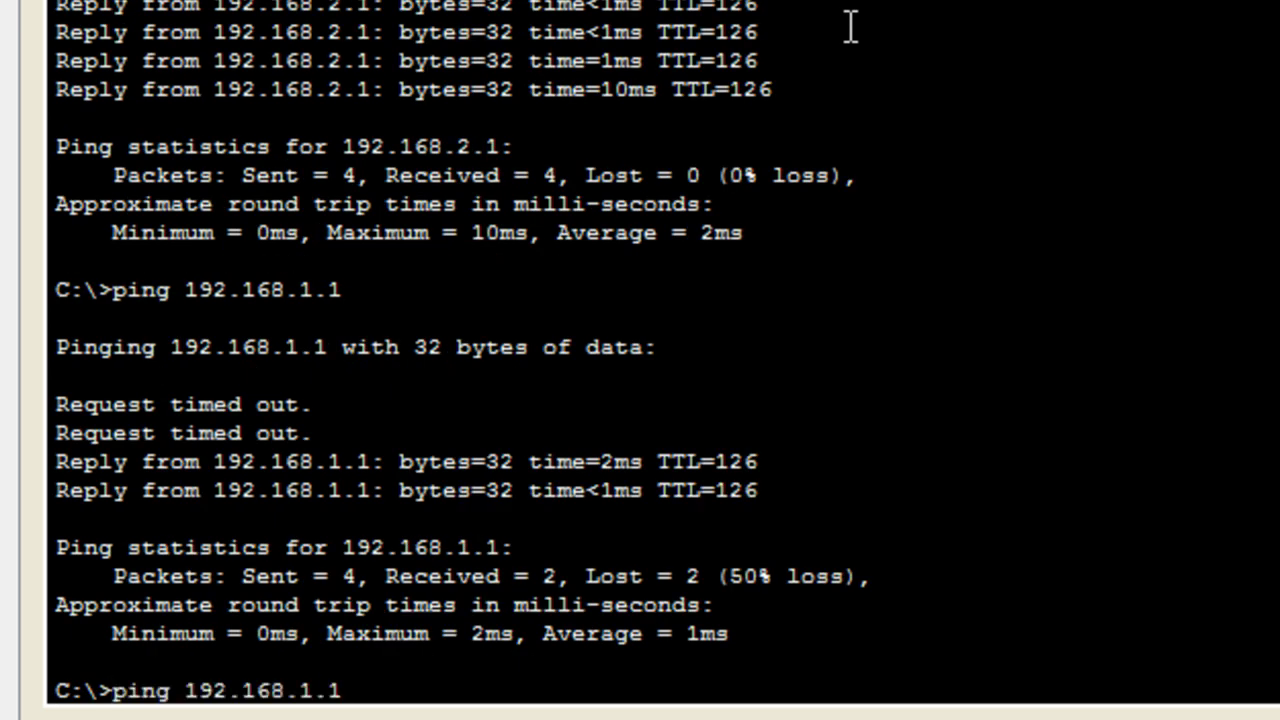
key(Return)
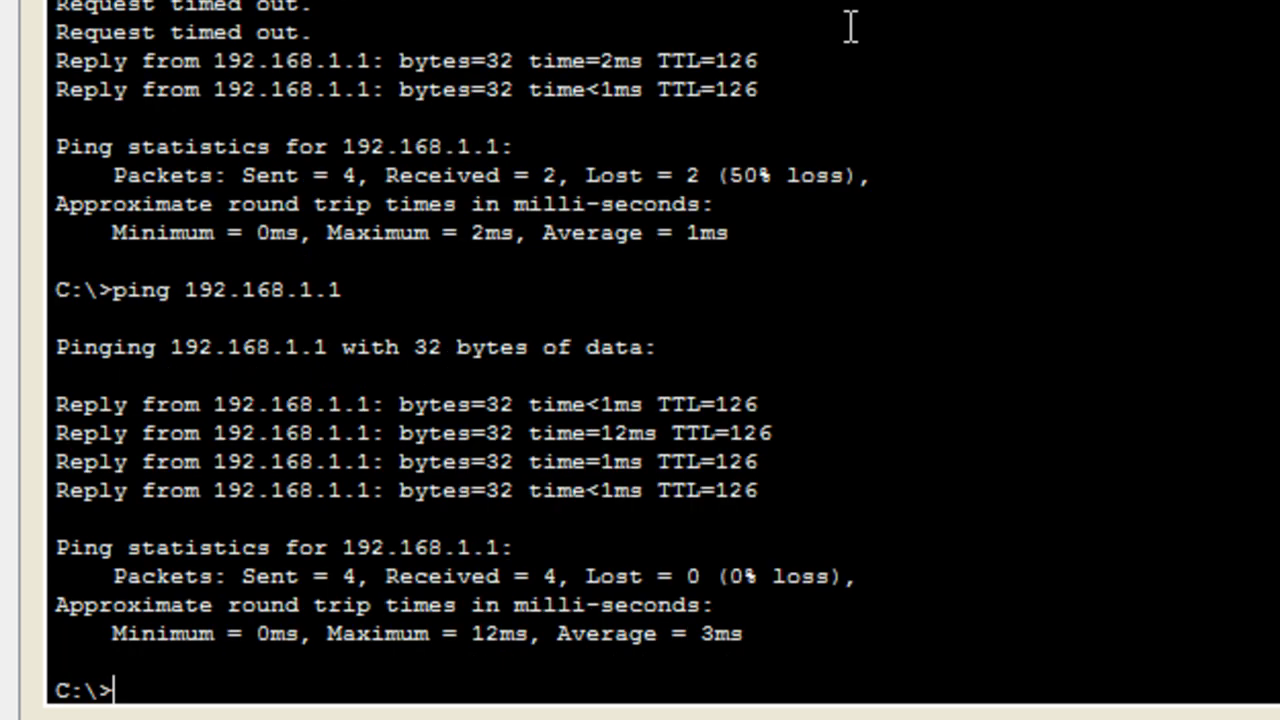
Step: Trace the route from PC3 to 192.168.1.1, examine each hop address, and minimize PC3's window
text(racert 192.168.1.1)
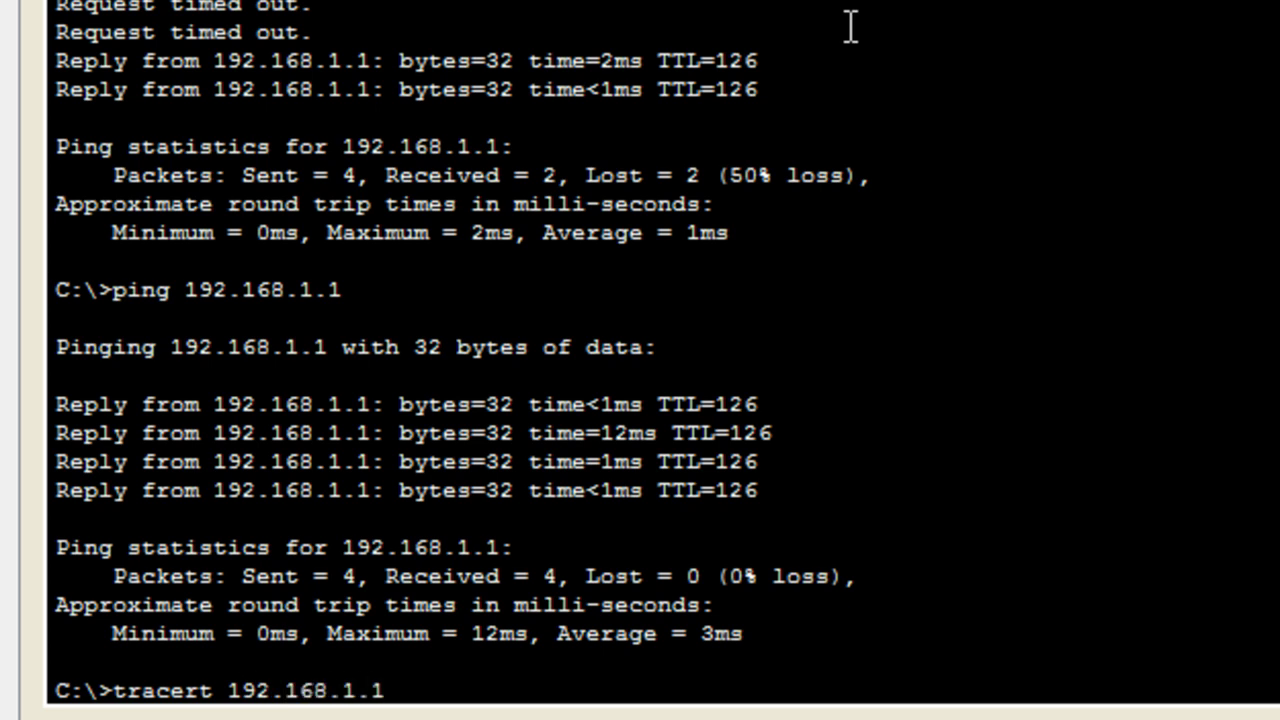
key(Return)
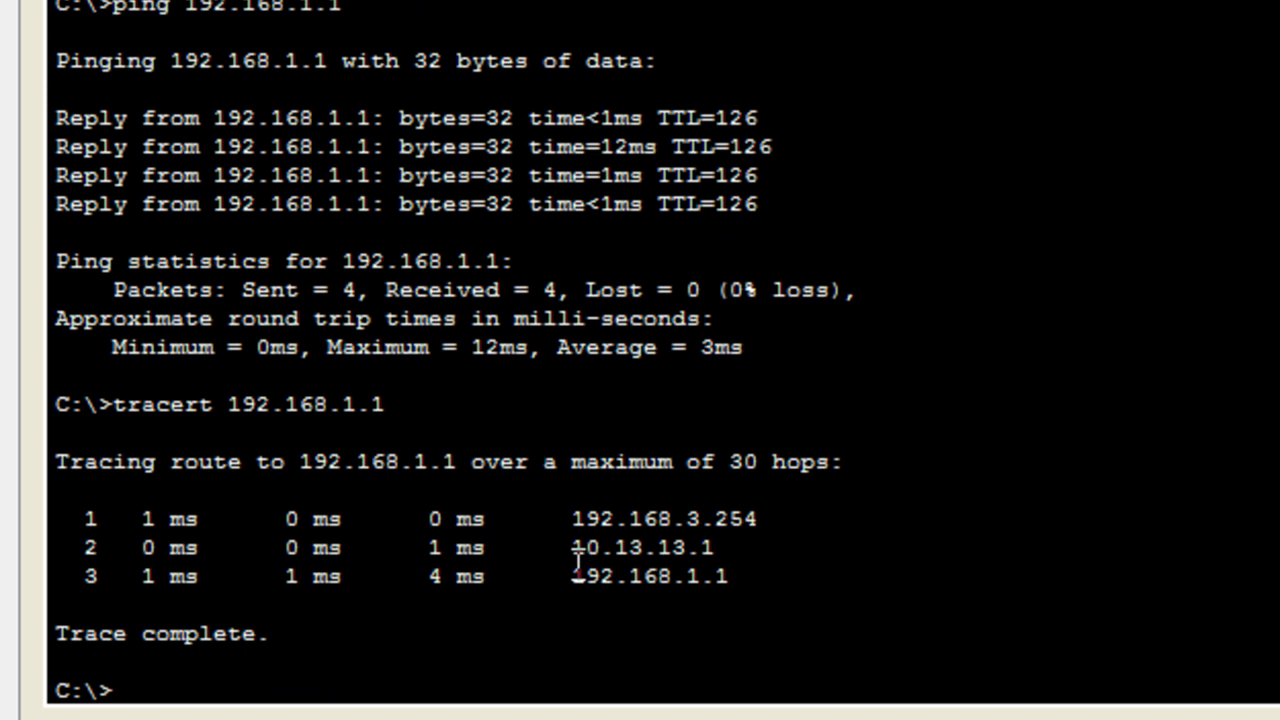
drag(573, 518, 763, 518)
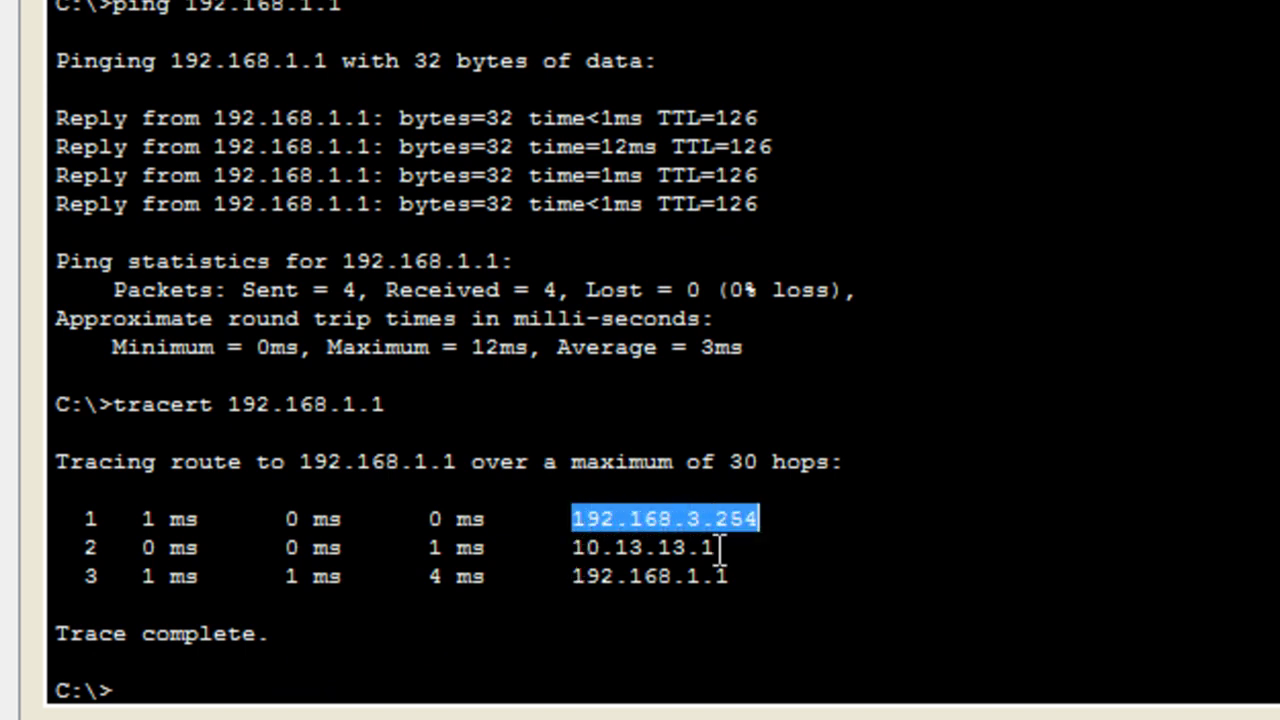
drag(579, 547, 716, 548)
drag(572, 576, 746, 586)
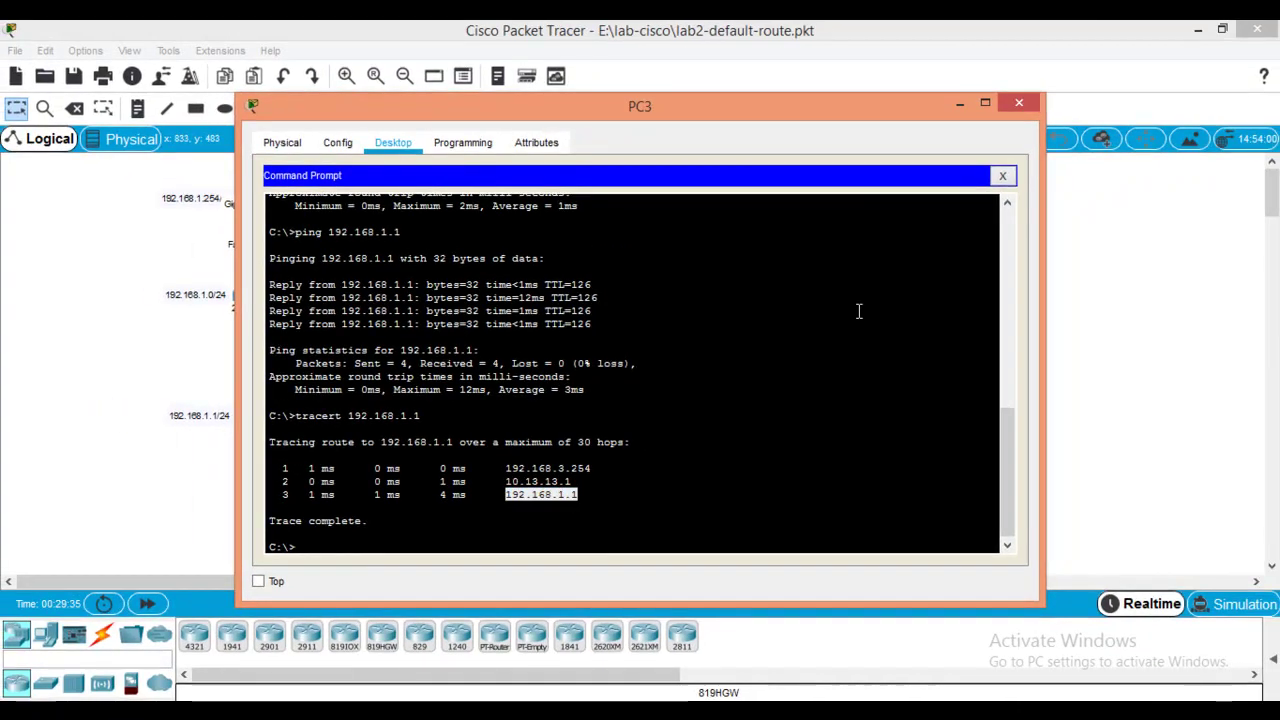
click(955, 105)
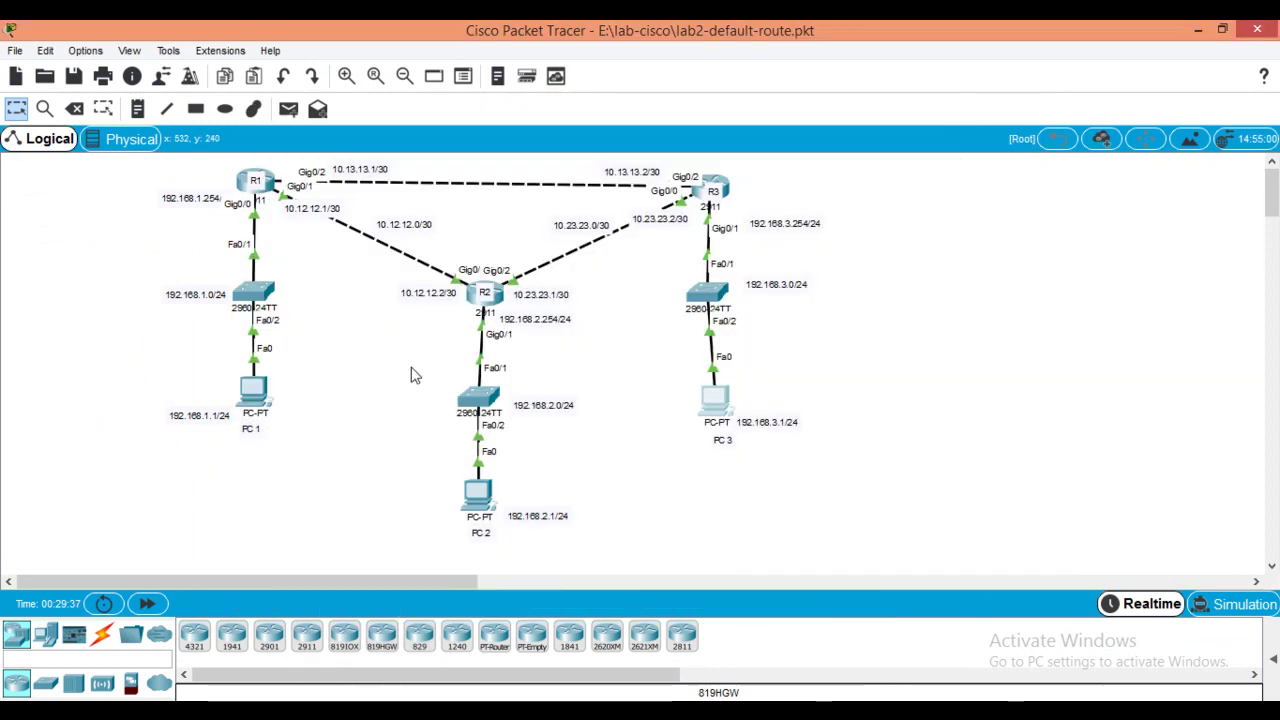
Step: Ping PC2 at 192.168.2.1 twice from PC1's command prompt
click(266, 402)
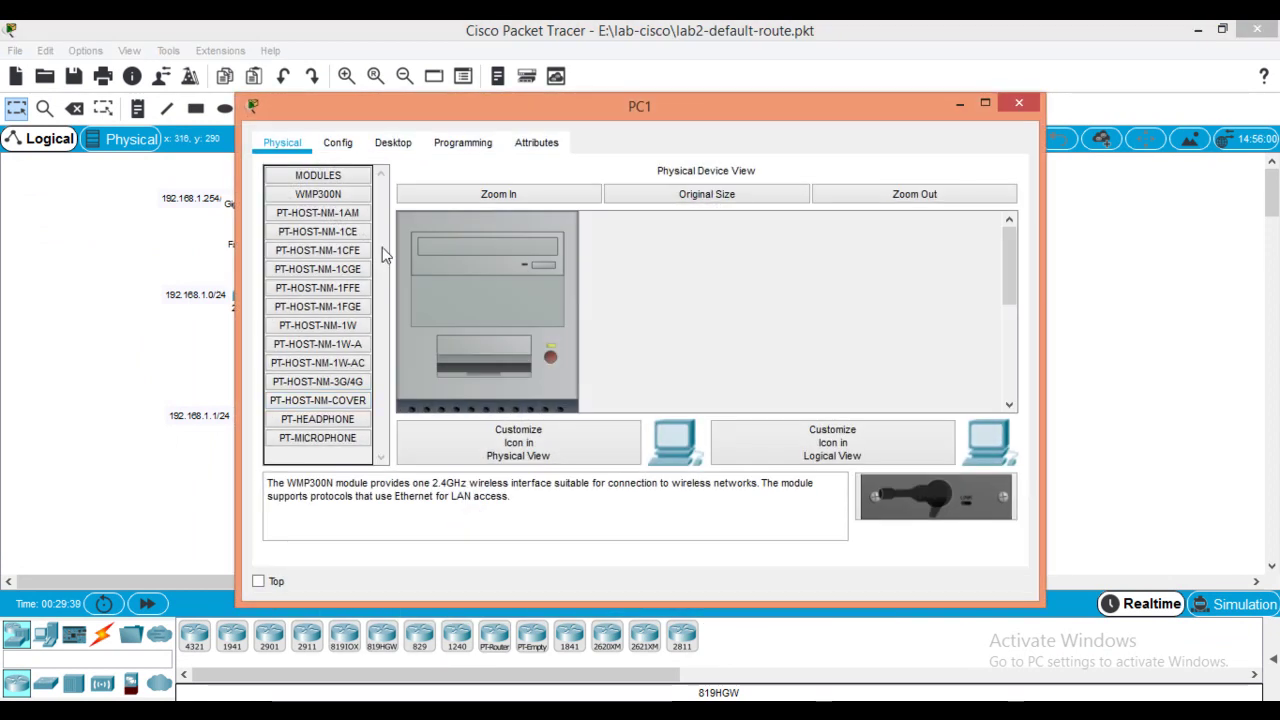
click(412, 148)
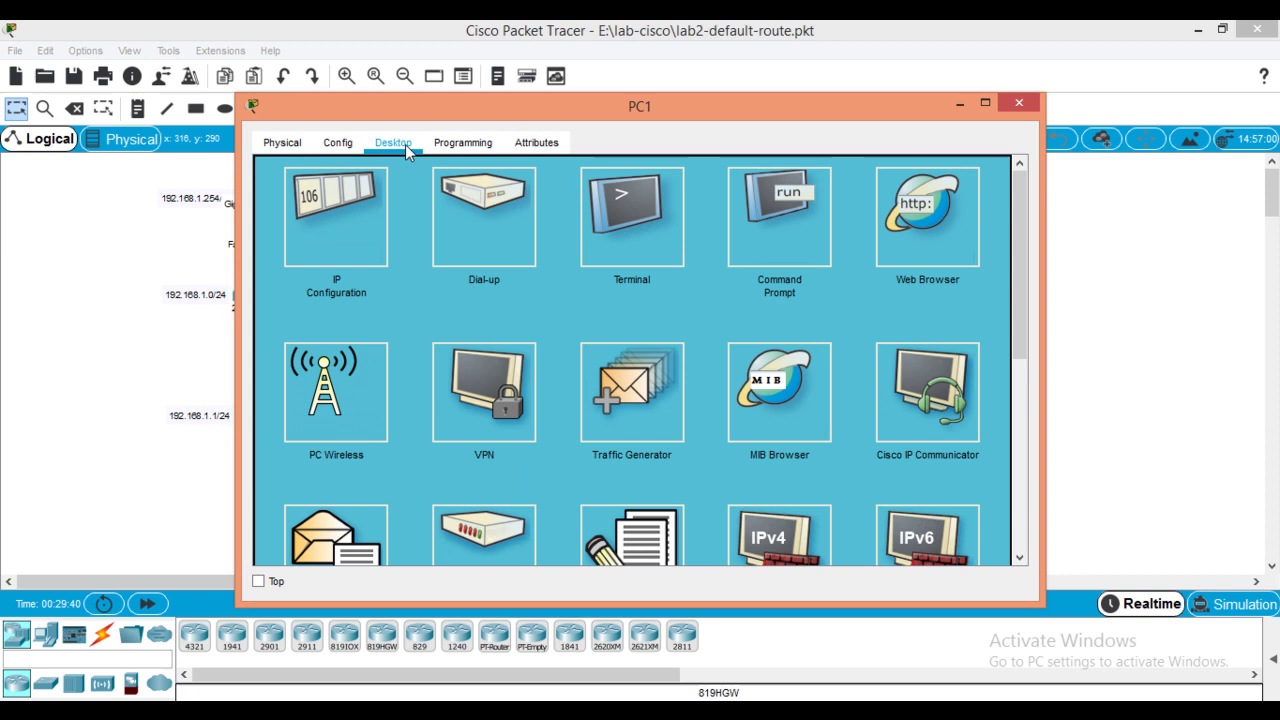
click(797, 248)
text(ping )
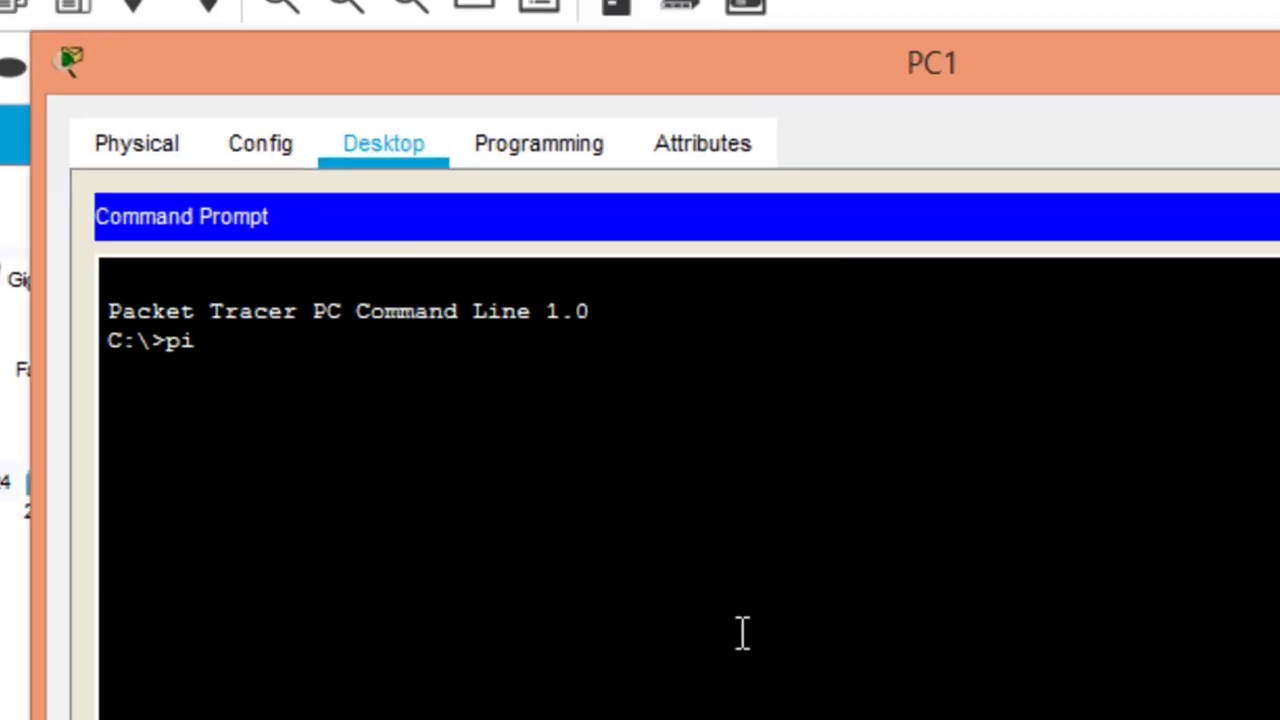
text(192.16)
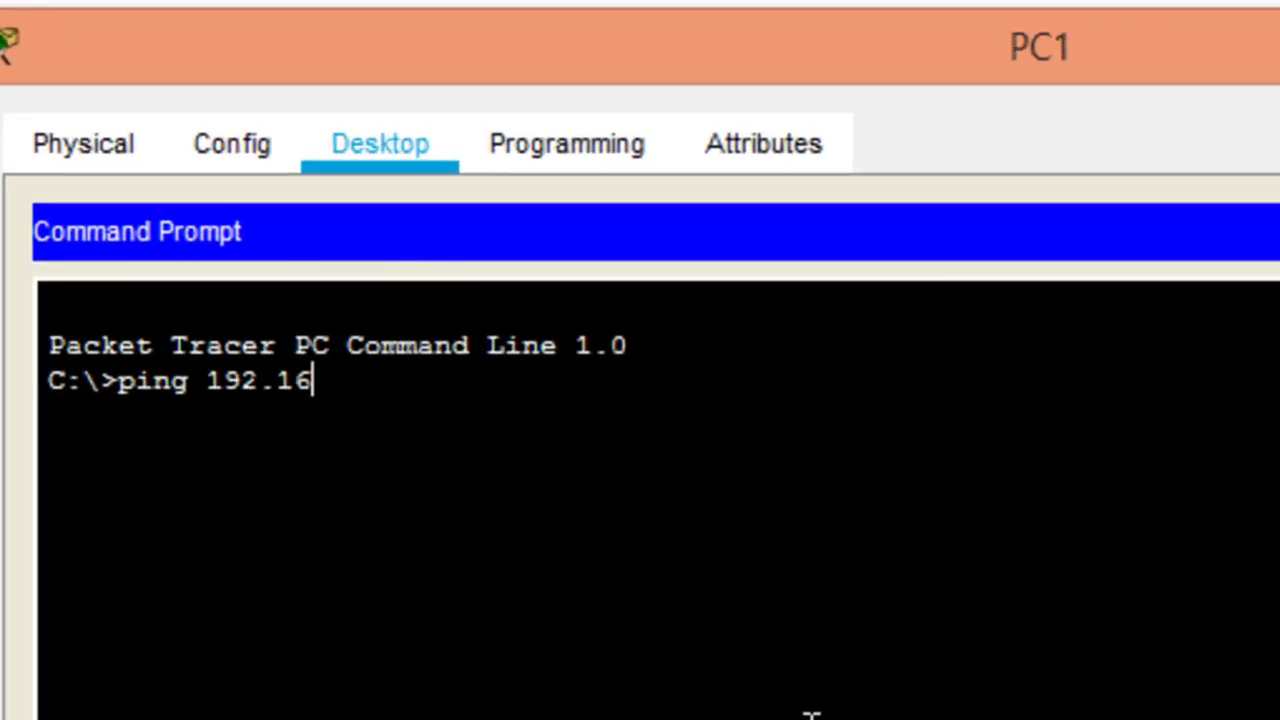
text(8.2.1)
key(Return)
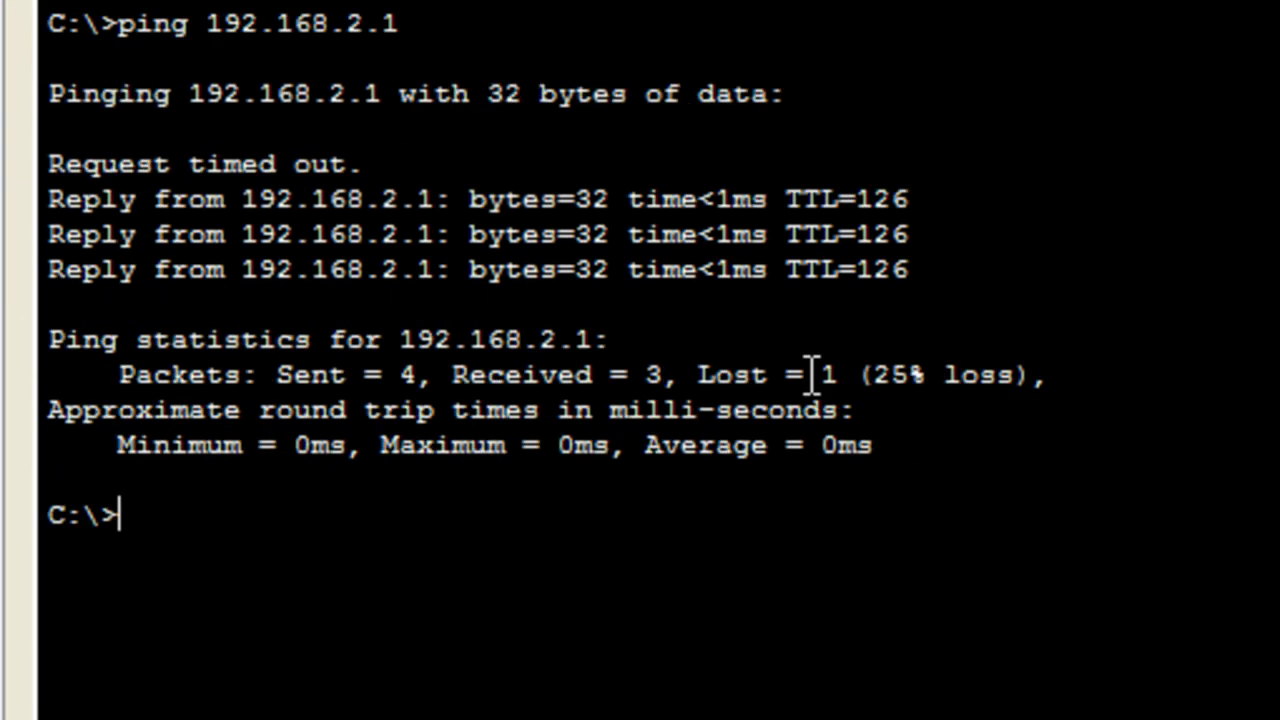
key(Up)
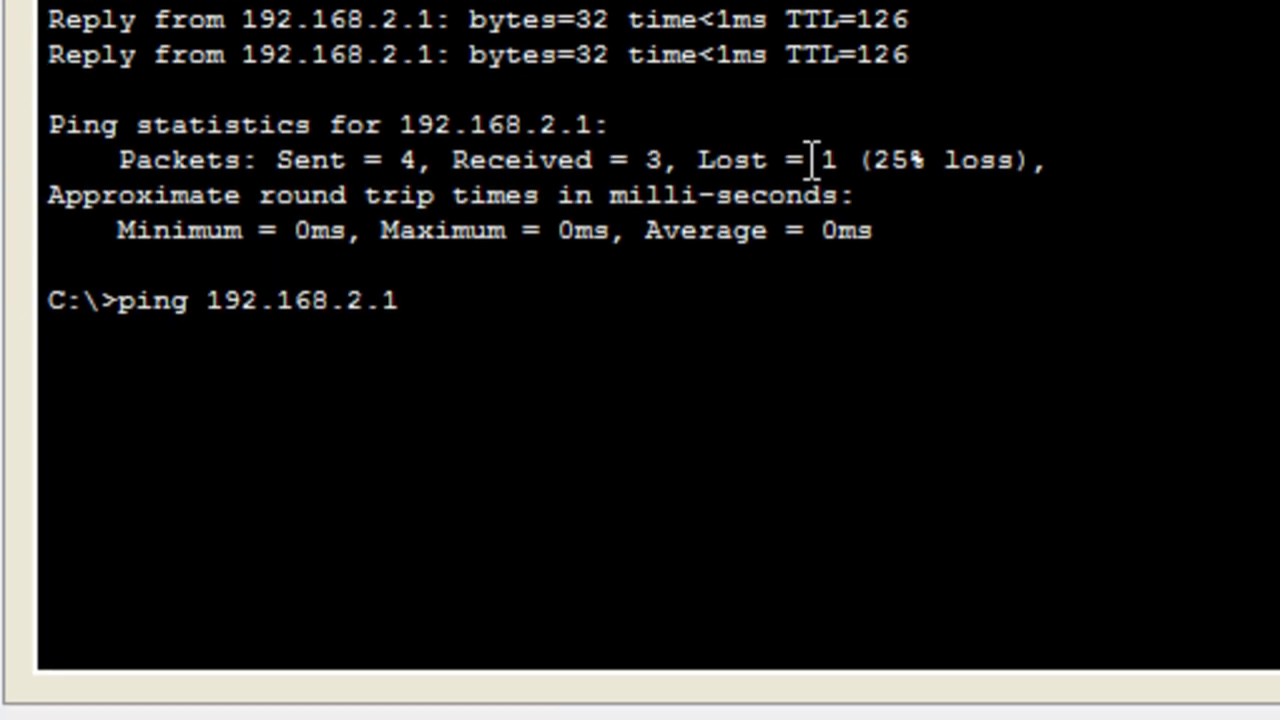
key(Return)
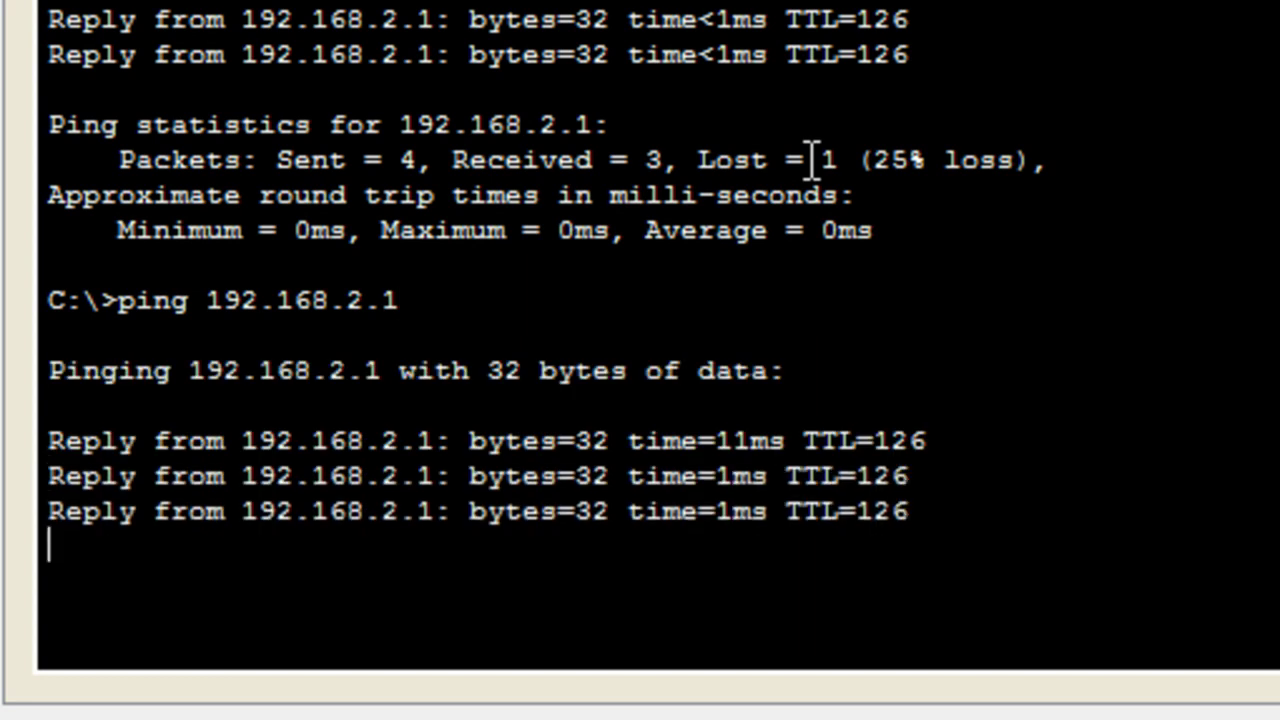
Step: Ping PC3 at 192.168.3.1 from PC1
text(ping )
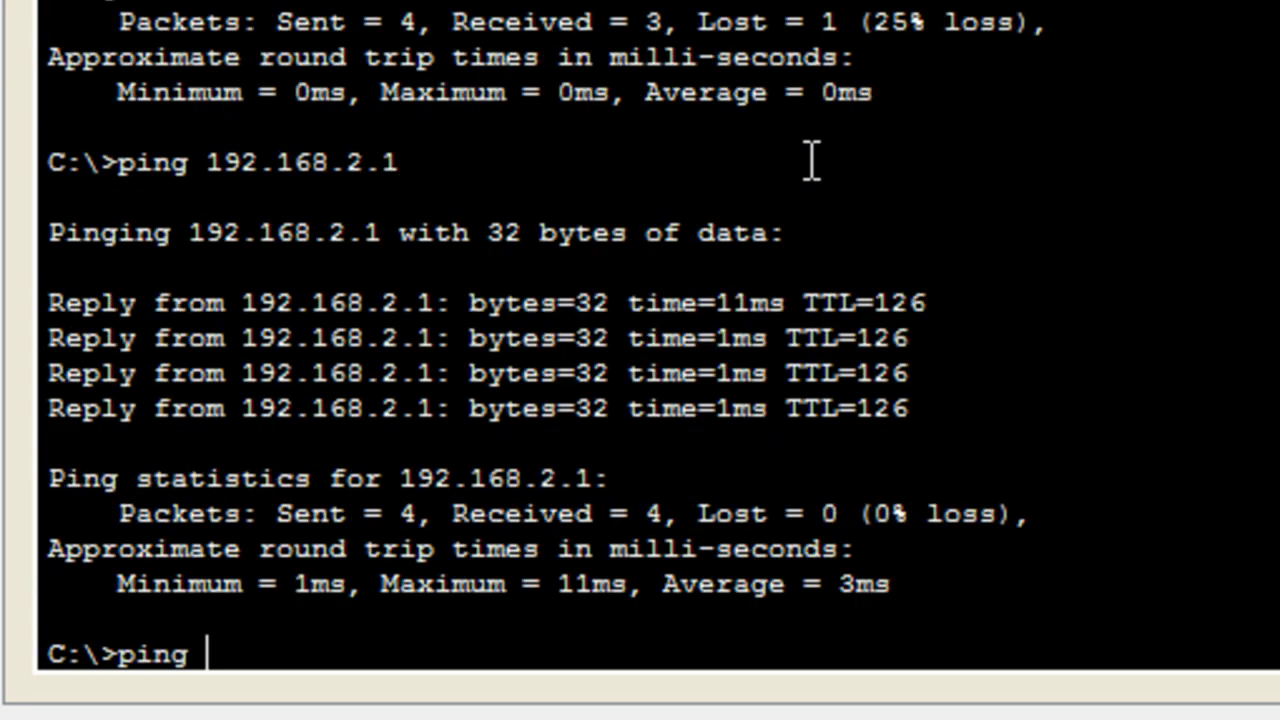
text(192.168.3.1)
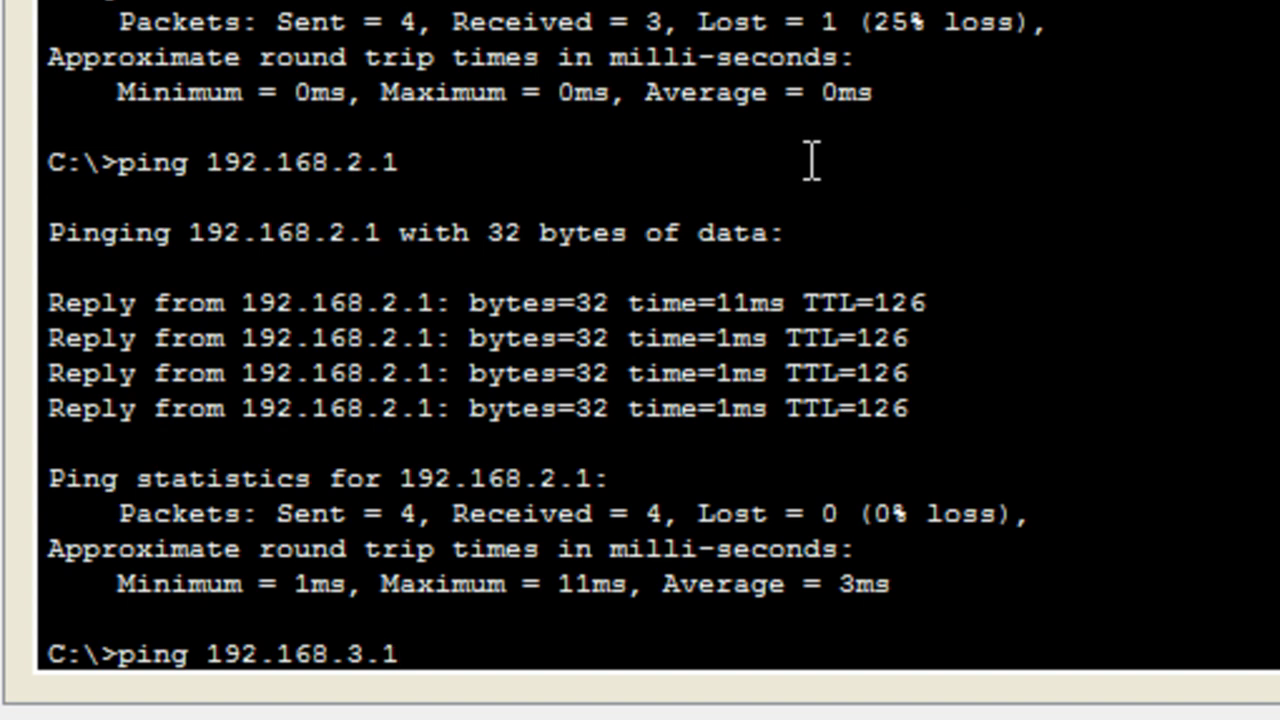
key(Return)
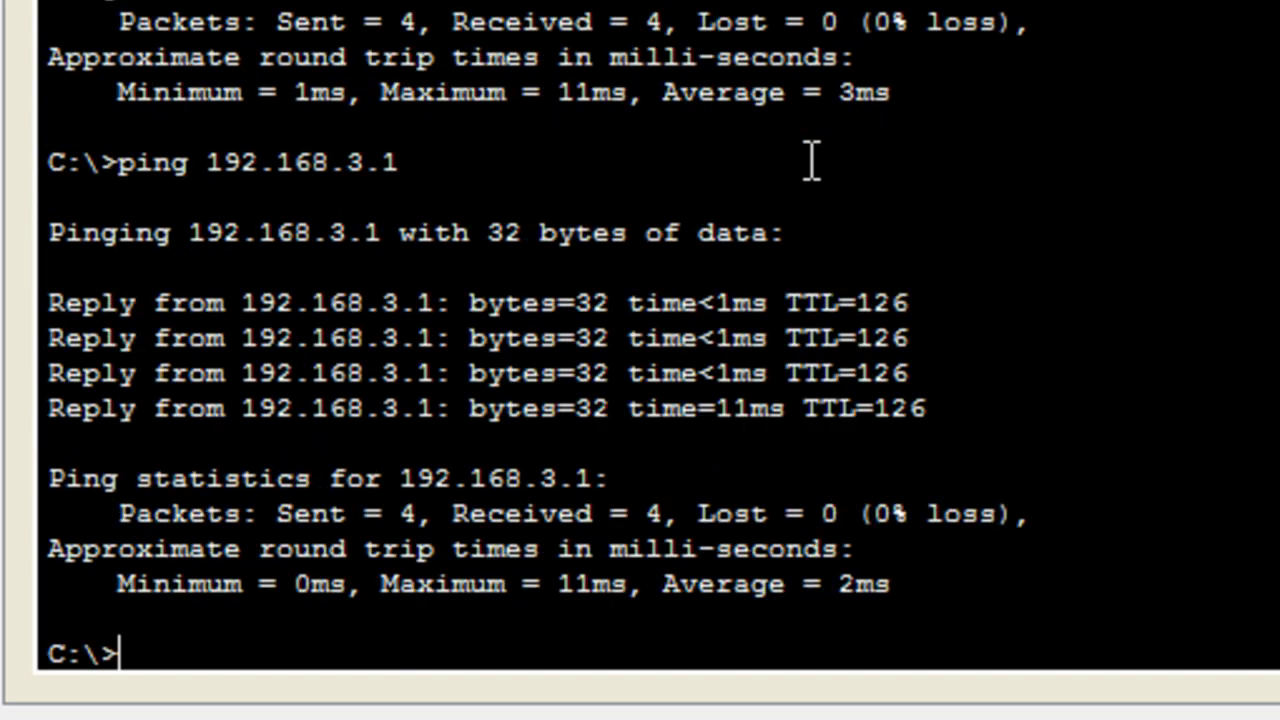
Step: Trace the route from PC1 to 192.168.3.1 and examine each hop address in the output
text(racert)
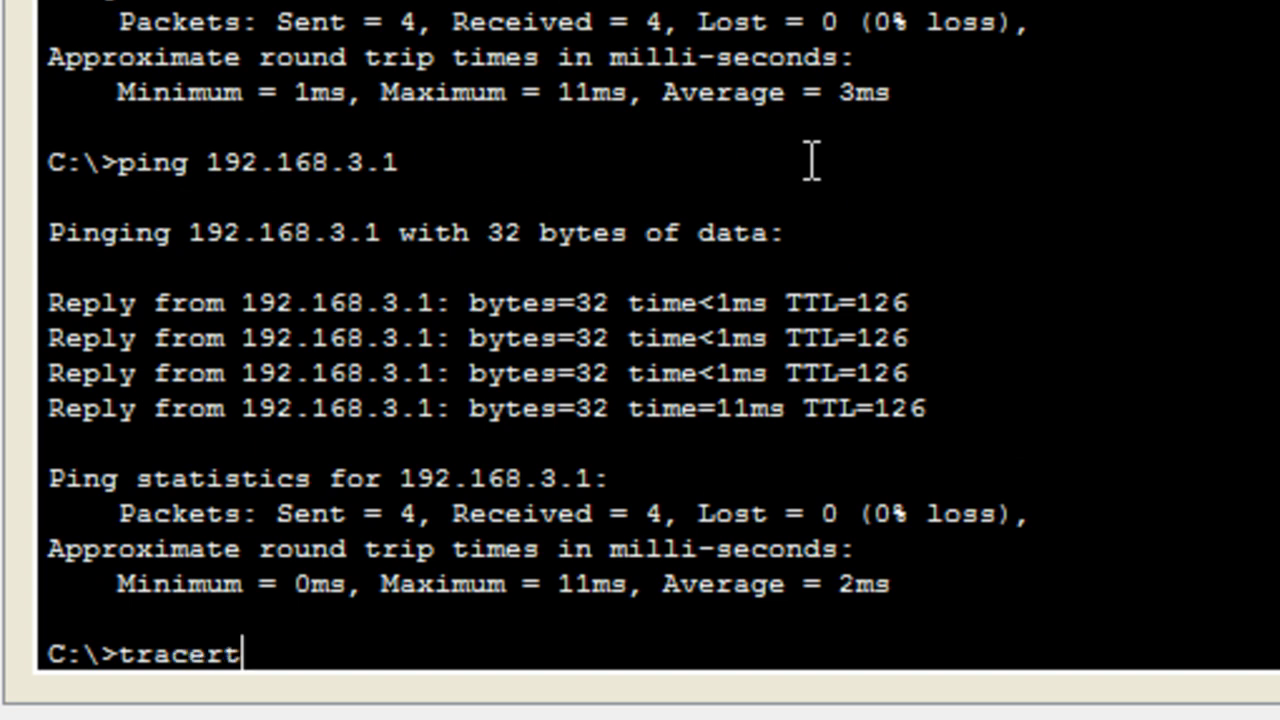
text( 192.)
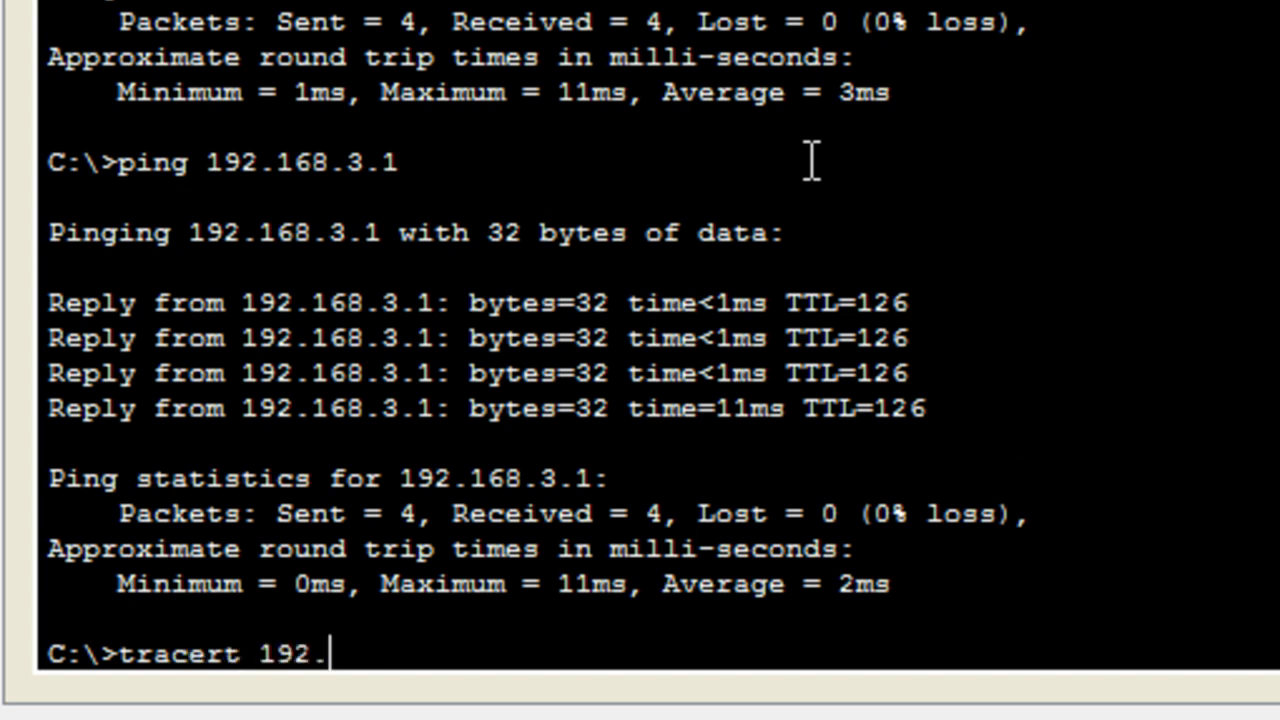
text(168.3.1)
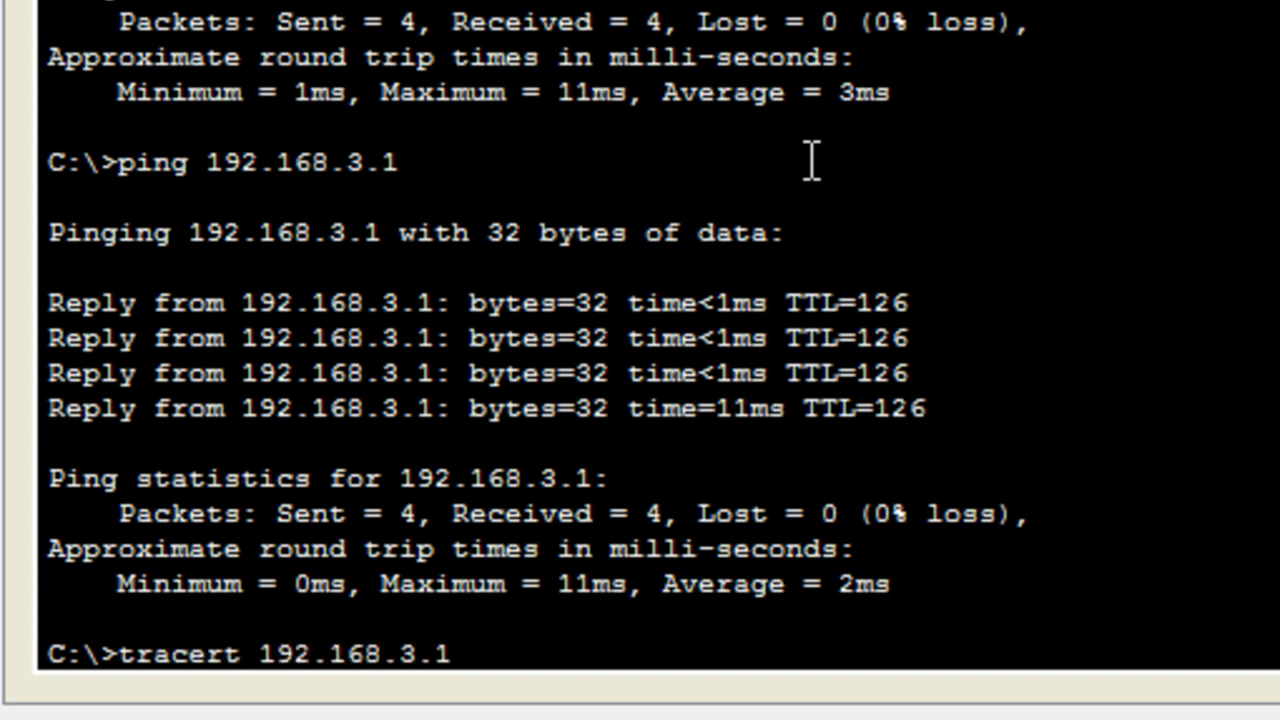
key(Return)
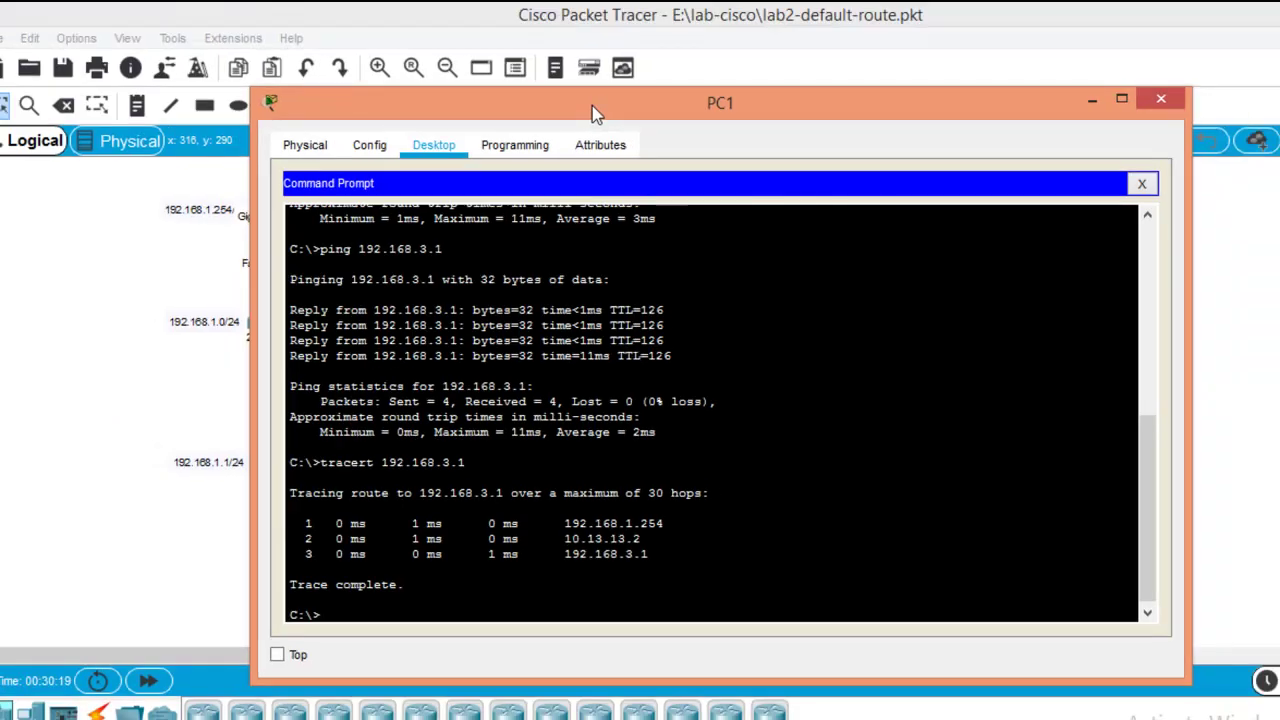
drag(592, 105, 1189, 54)
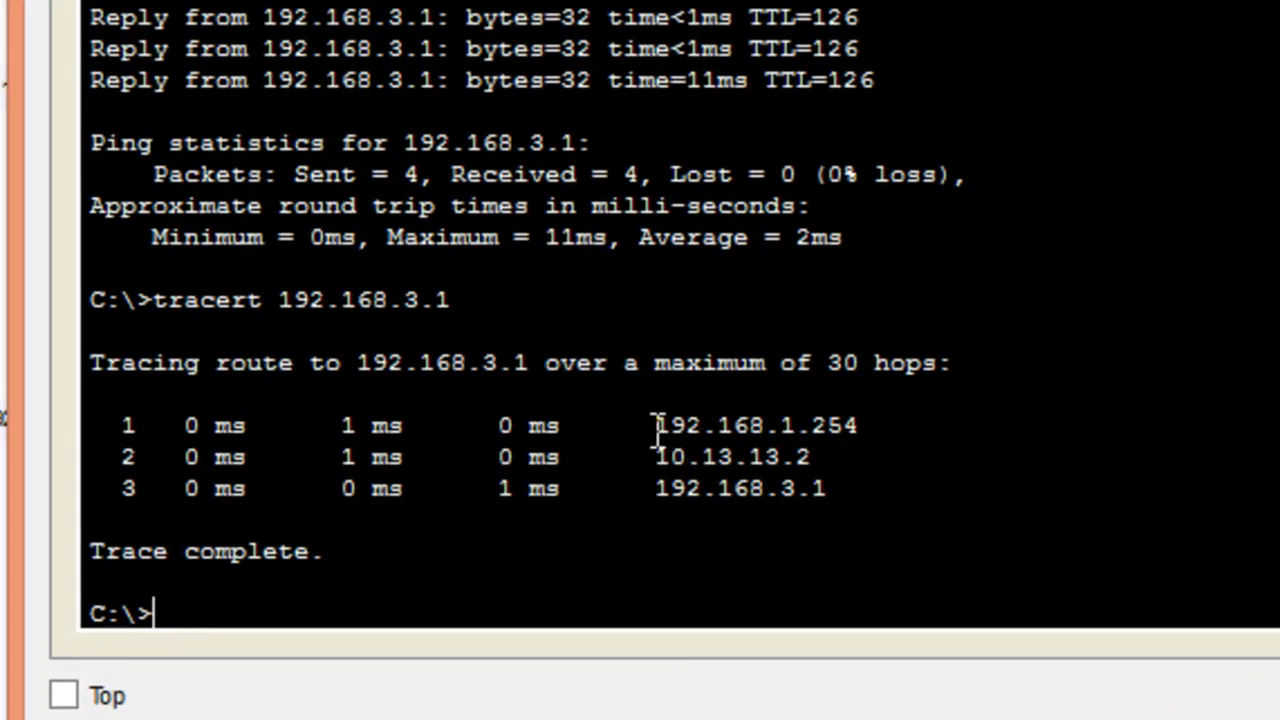
drag(657, 426, 765, 427)
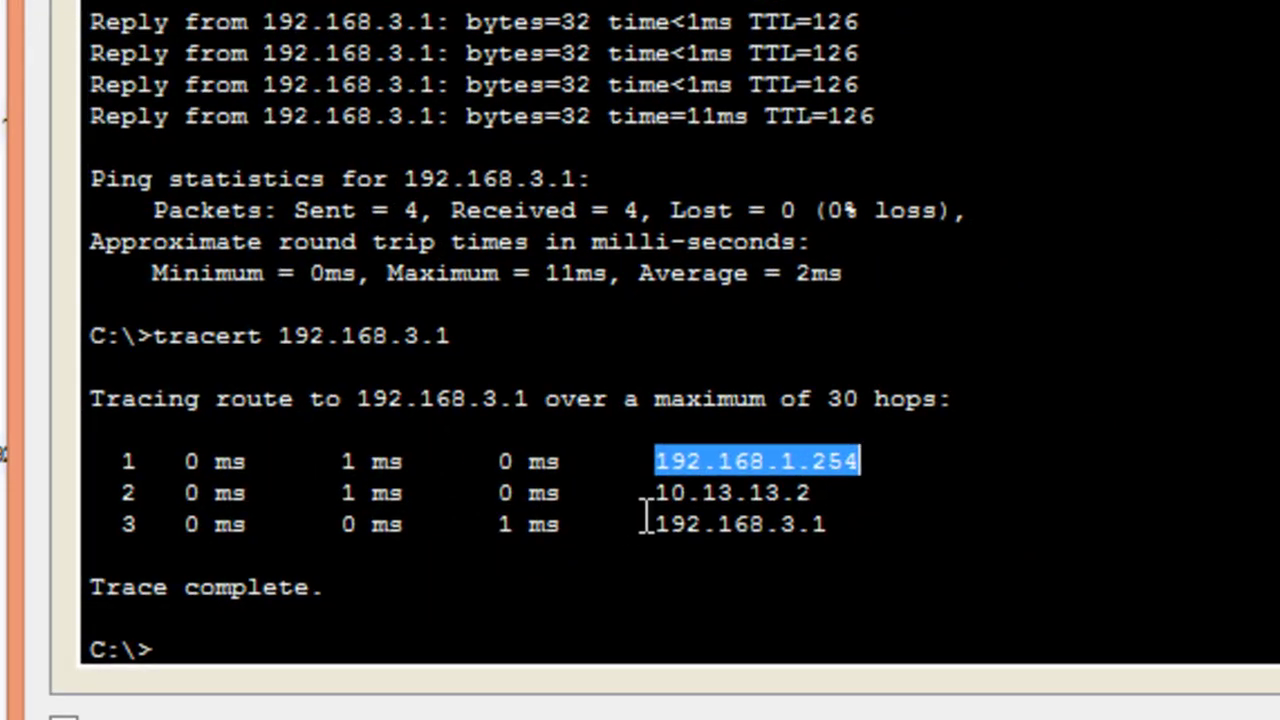
drag(654, 494, 820, 513)
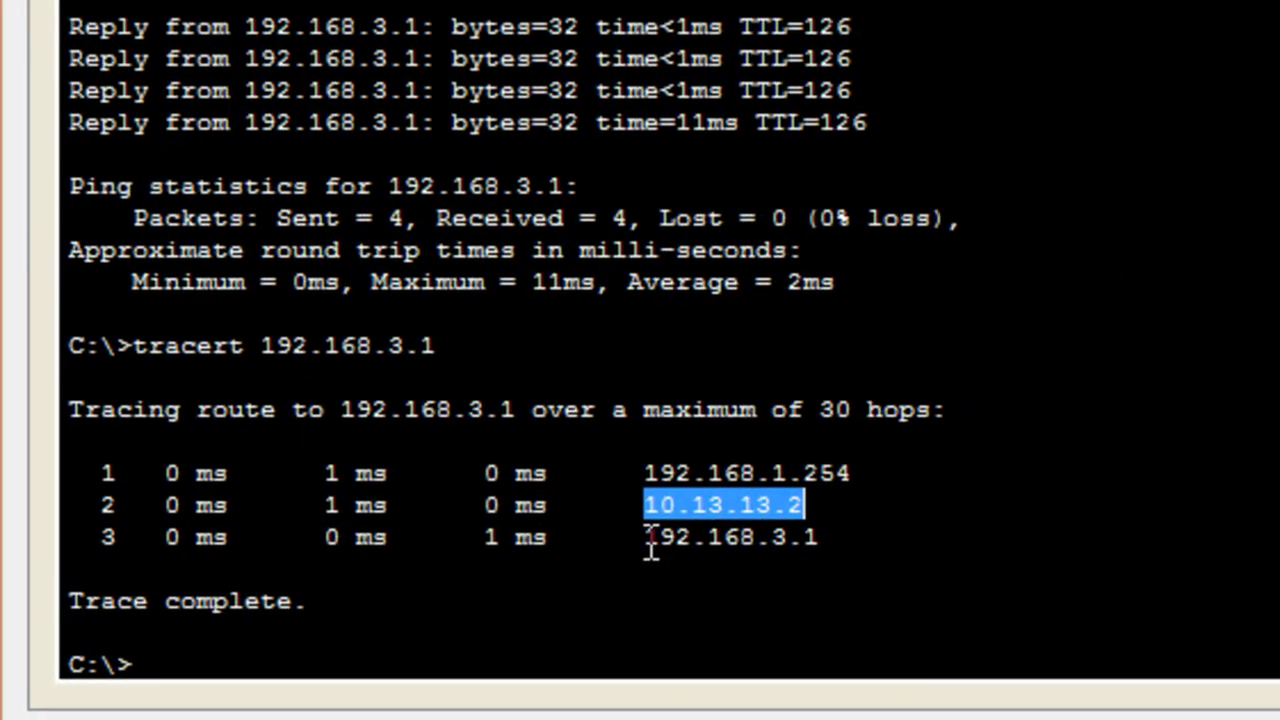
drag(645, 537, 818, 540)
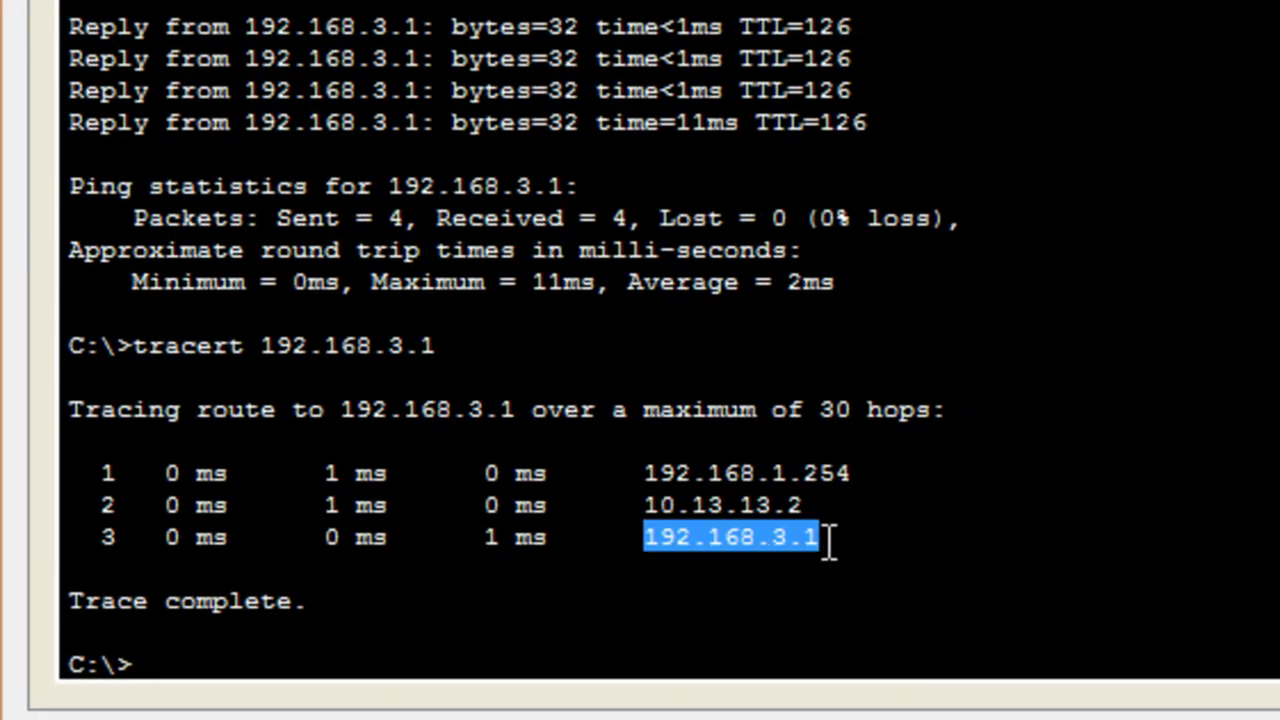
click(183, 664)
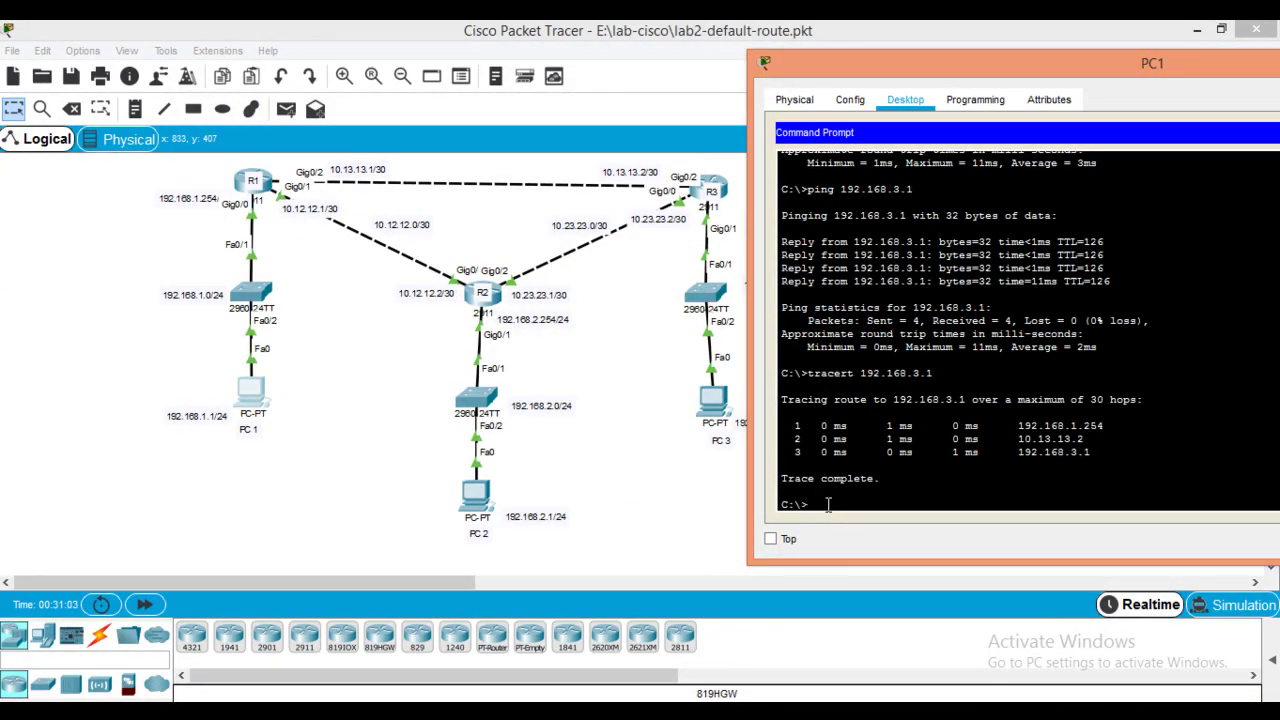
Step: Shut down interface Gig0/2 from R1's command line and return to privileged EXEC mode
click(300, 712)
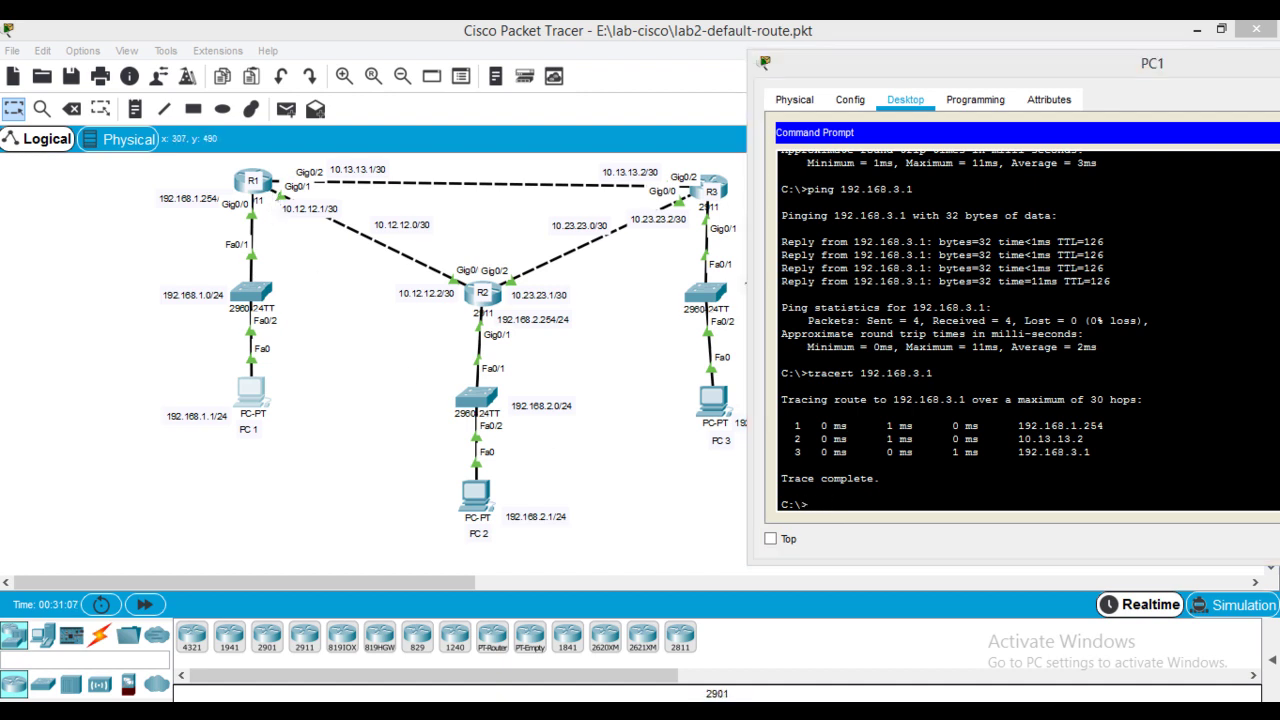
click(368, 573)
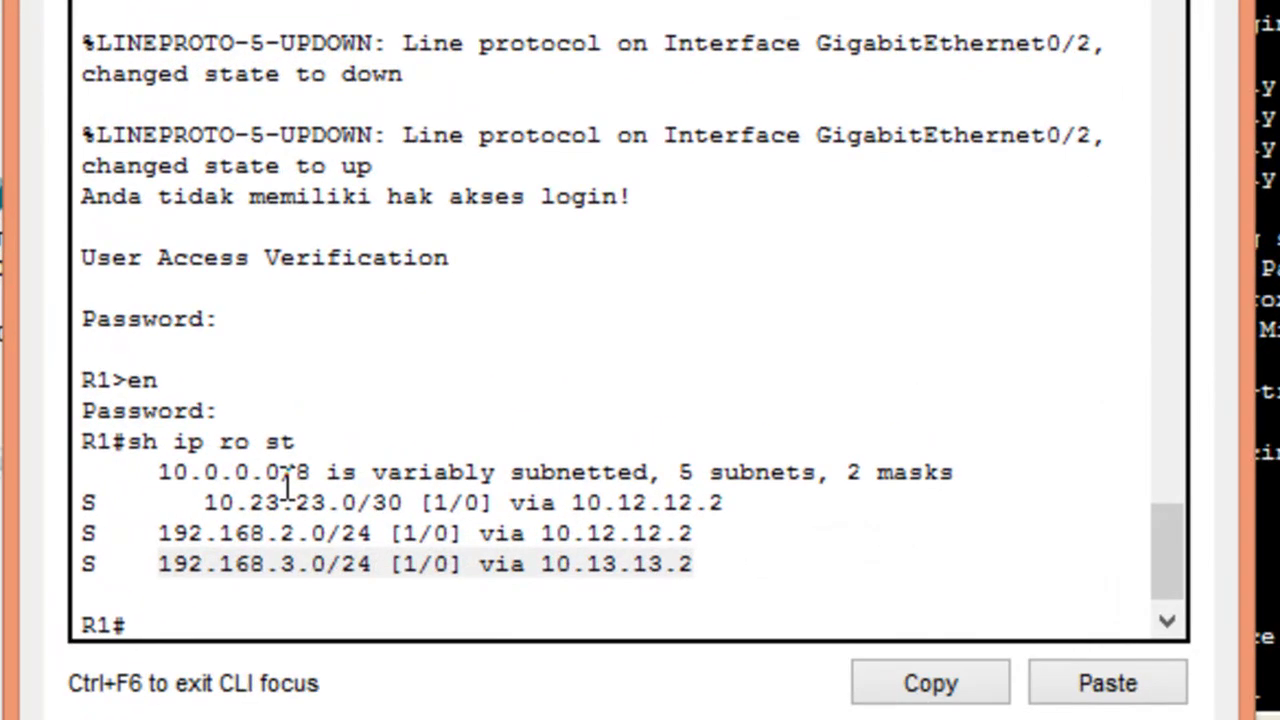
click(360, 467)
text(conf t)
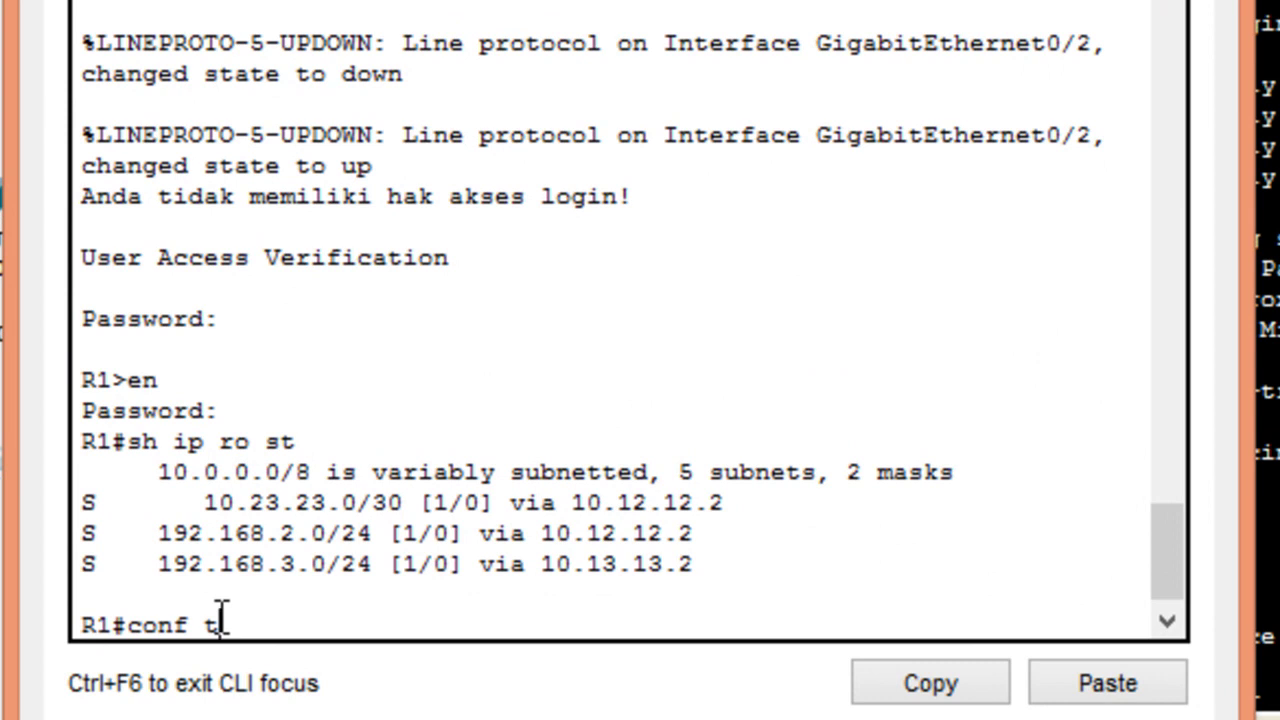
key(Return)
text(int Gig0)
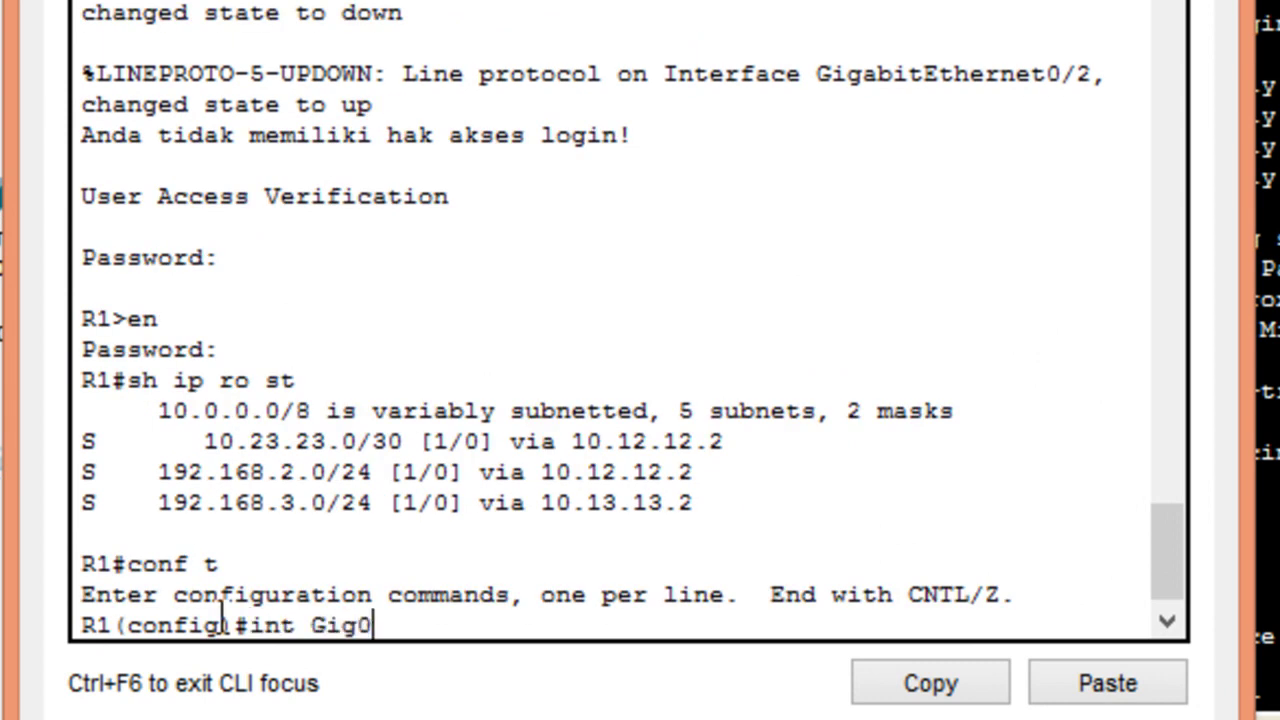
text(/2)
key(Return)
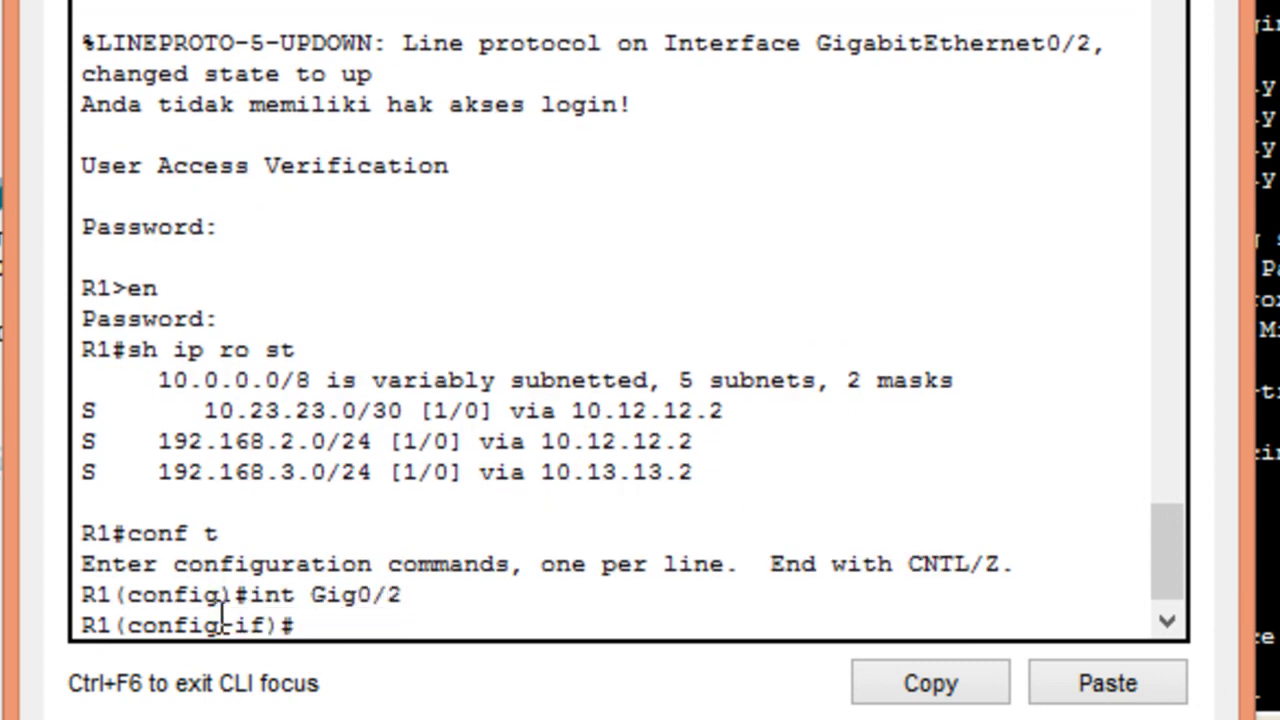
text(sh)
key(Return)
key(Return)
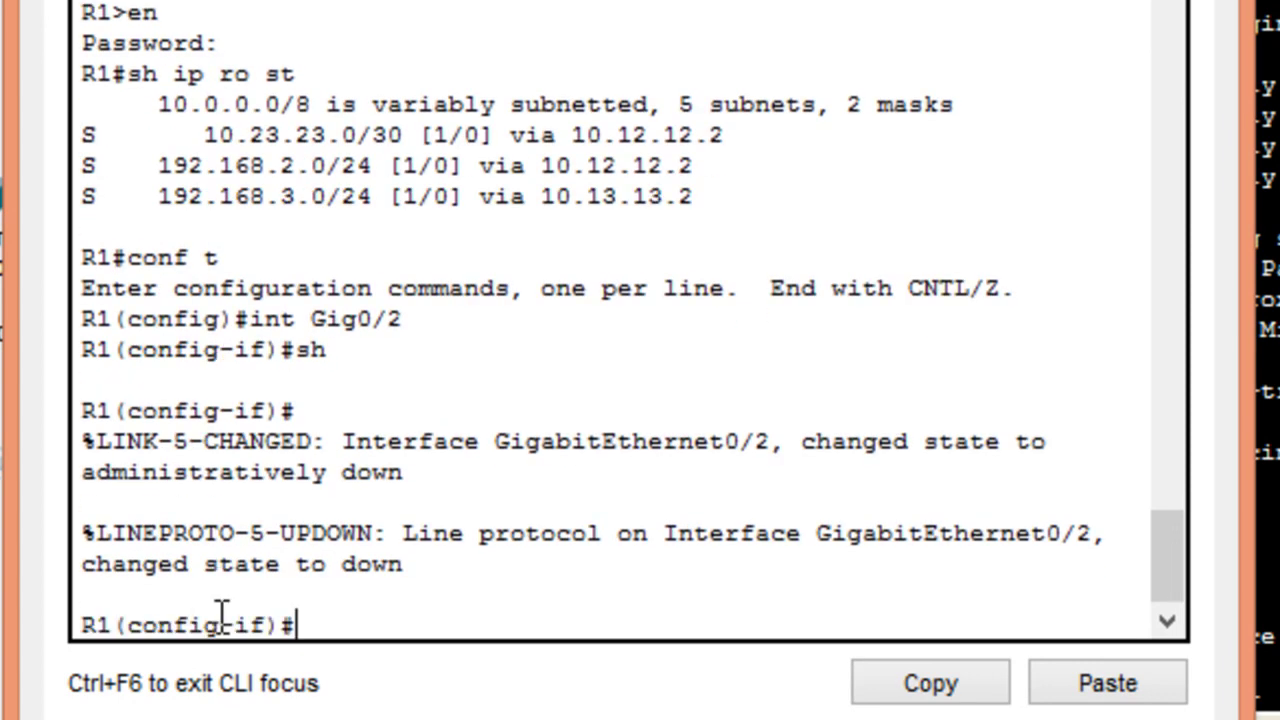
text(end)
key(Return)
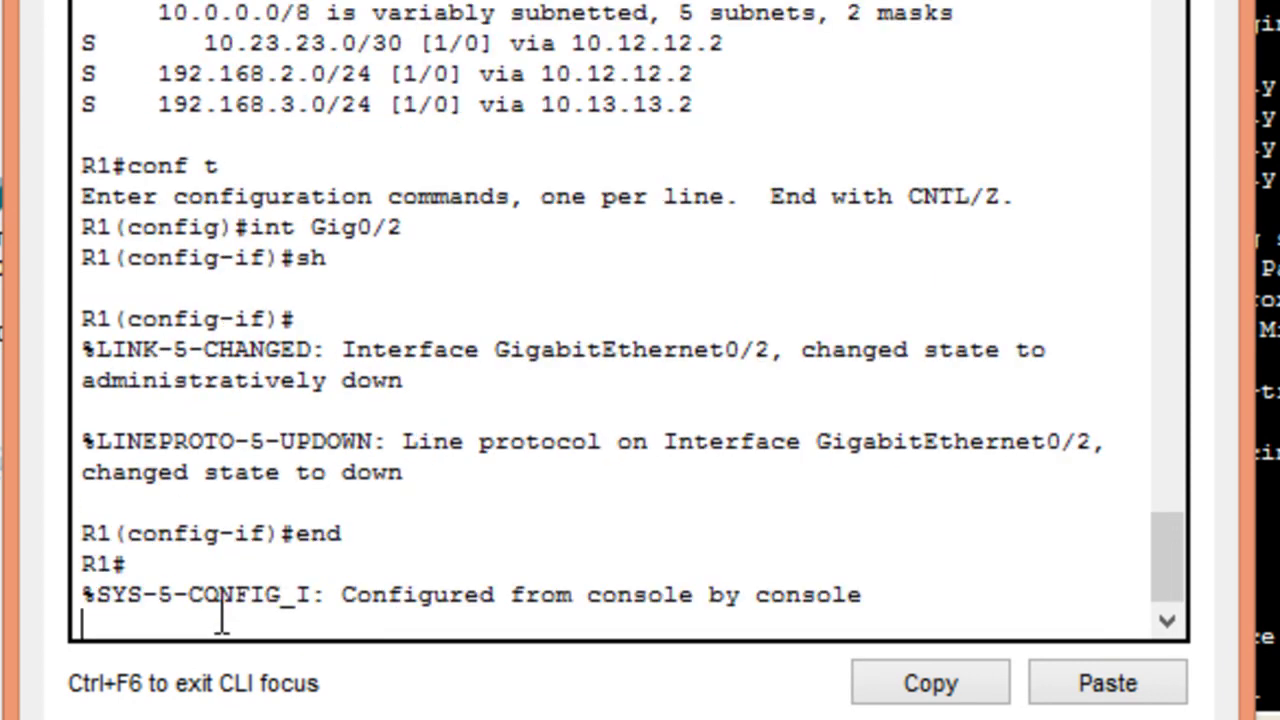
key(Return)
Step: List R1's static routes with sh ip ro st and examine the route to 192.168.3.0/24
text(sh)
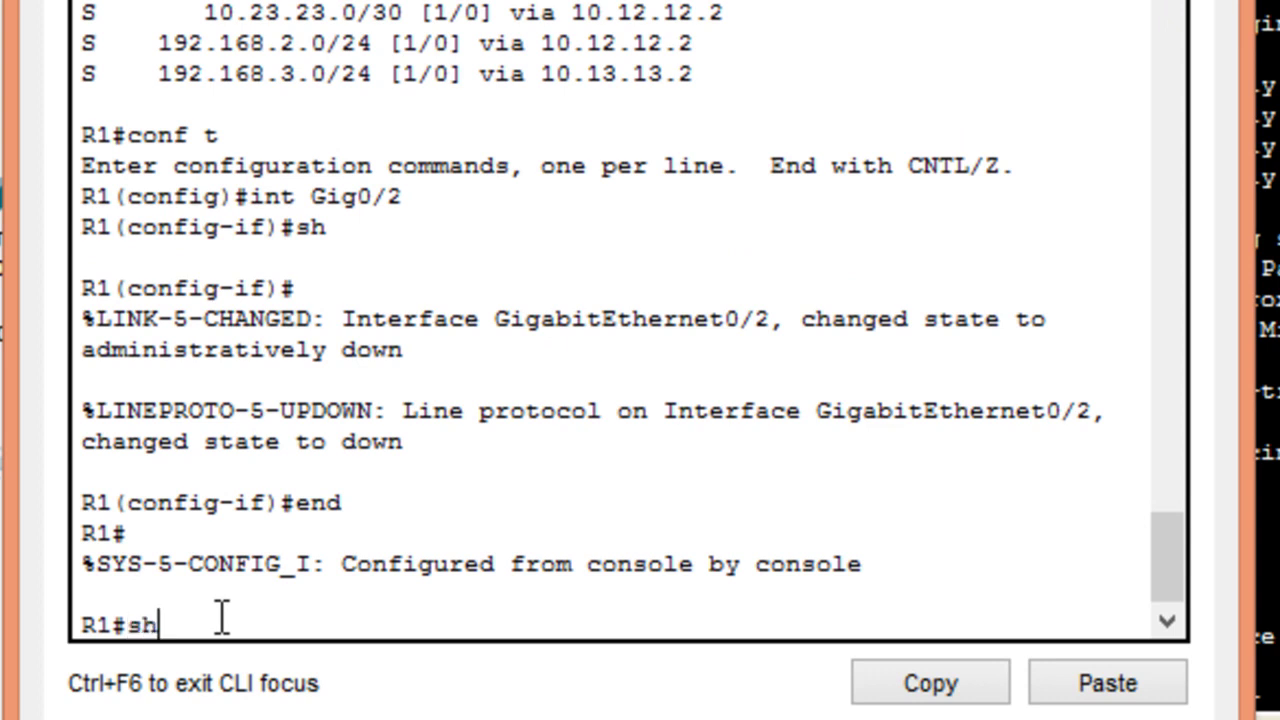
text( ip ro s)
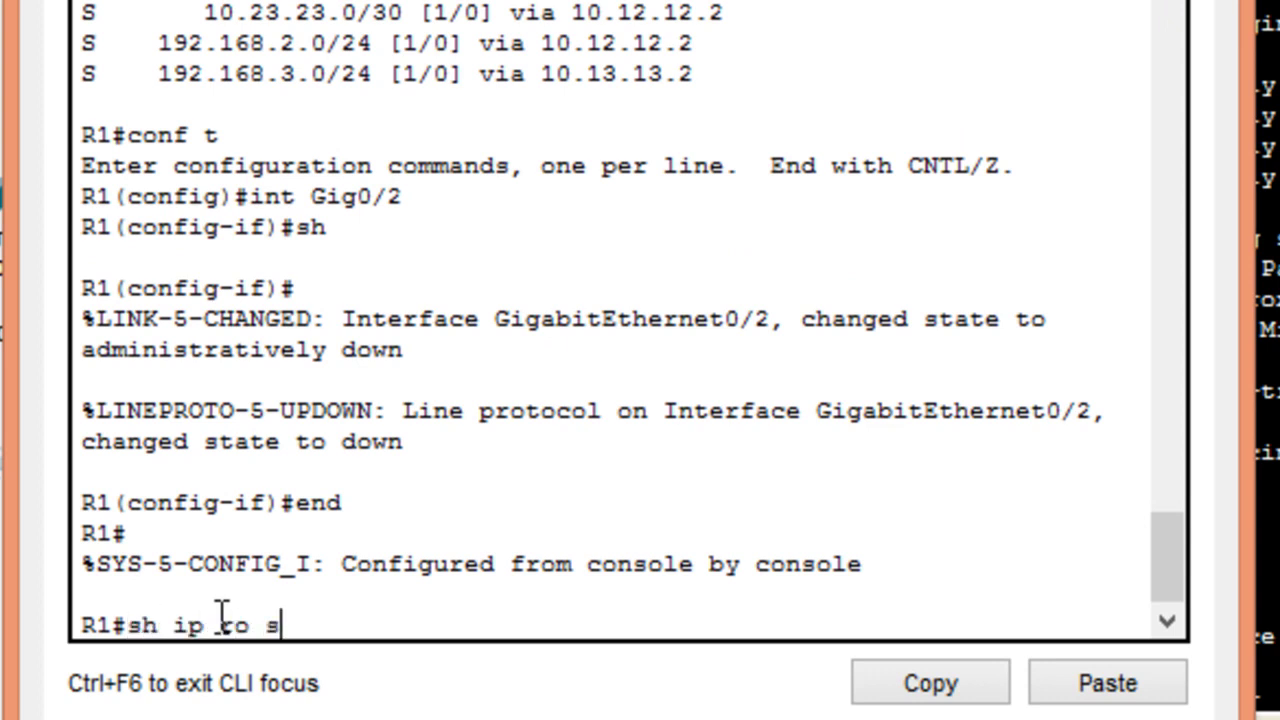
text(t)
key(Return)
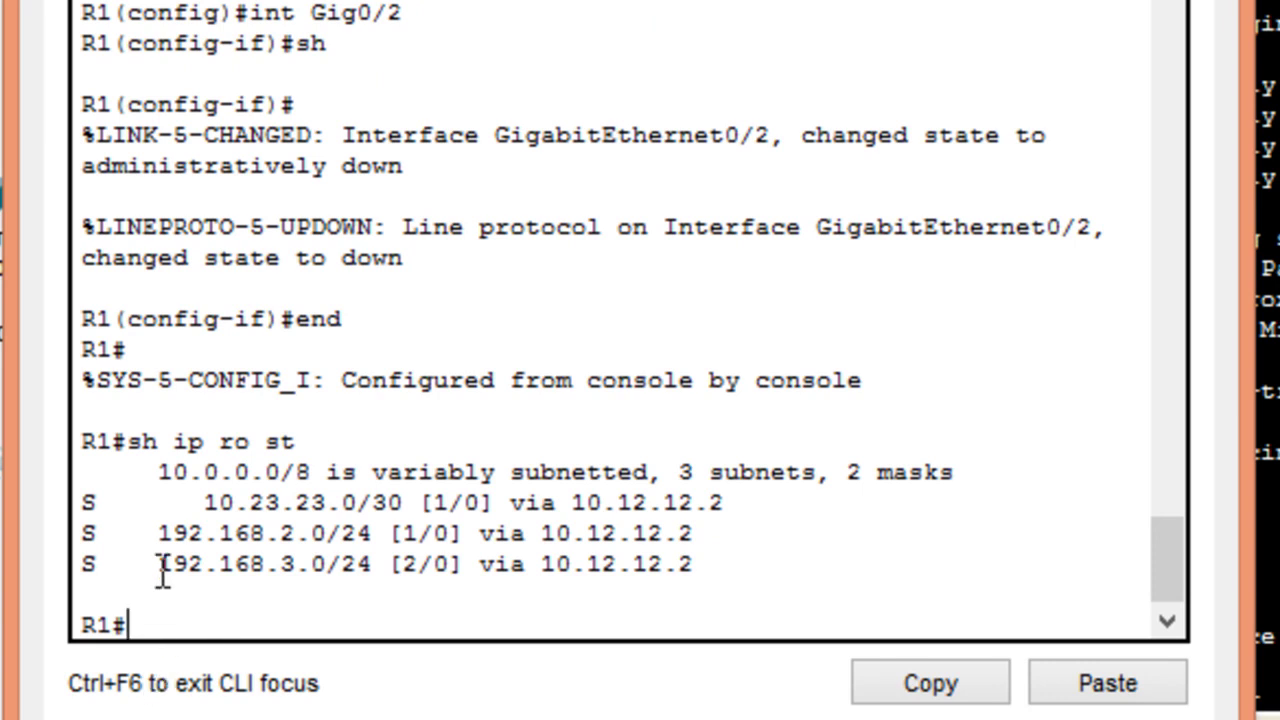
drag(160, 566, 700, 570)
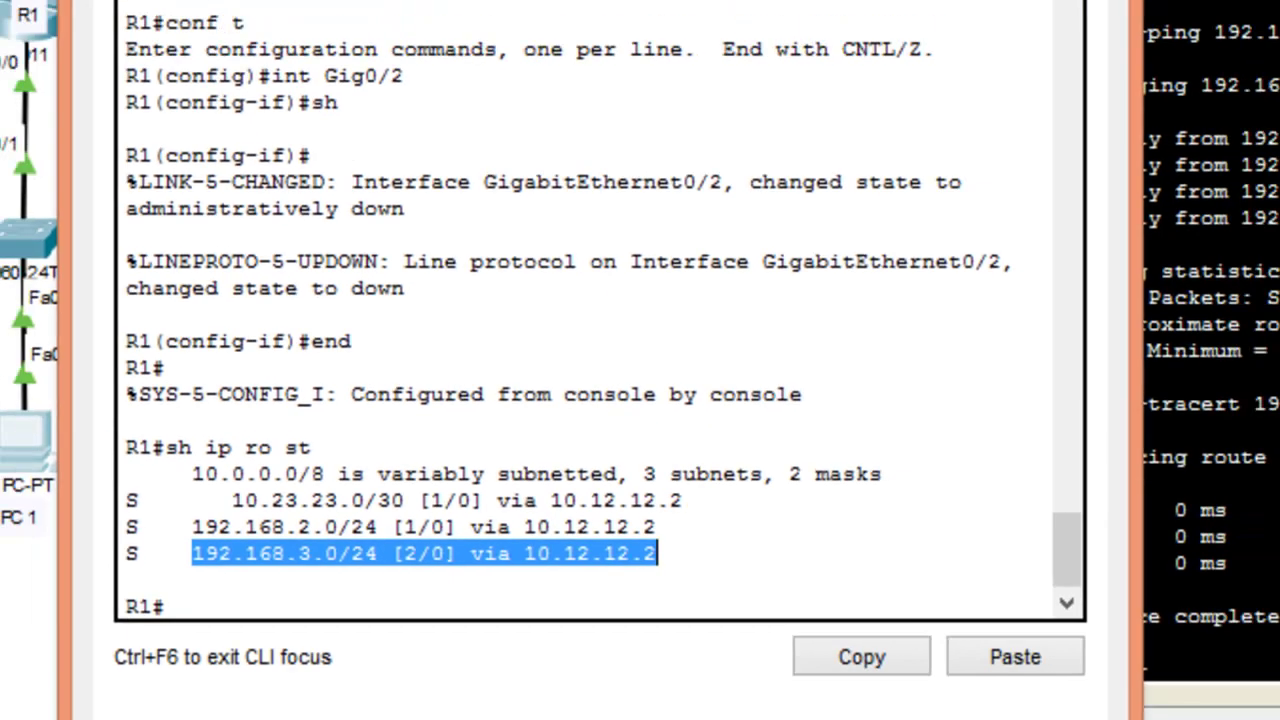
Step: Switch to R3's command line, list its static routes, and examine the route to 192.168.1.0/24
mouse_move(515, 716)
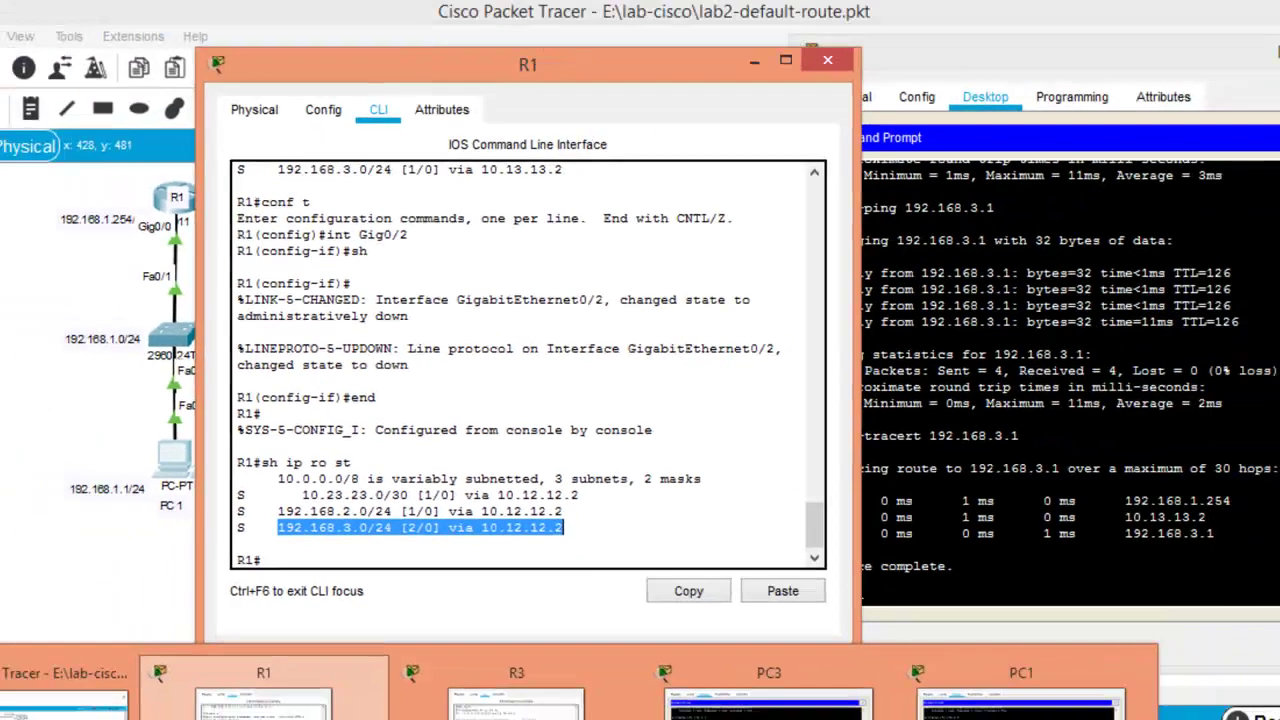
click(534, 674)
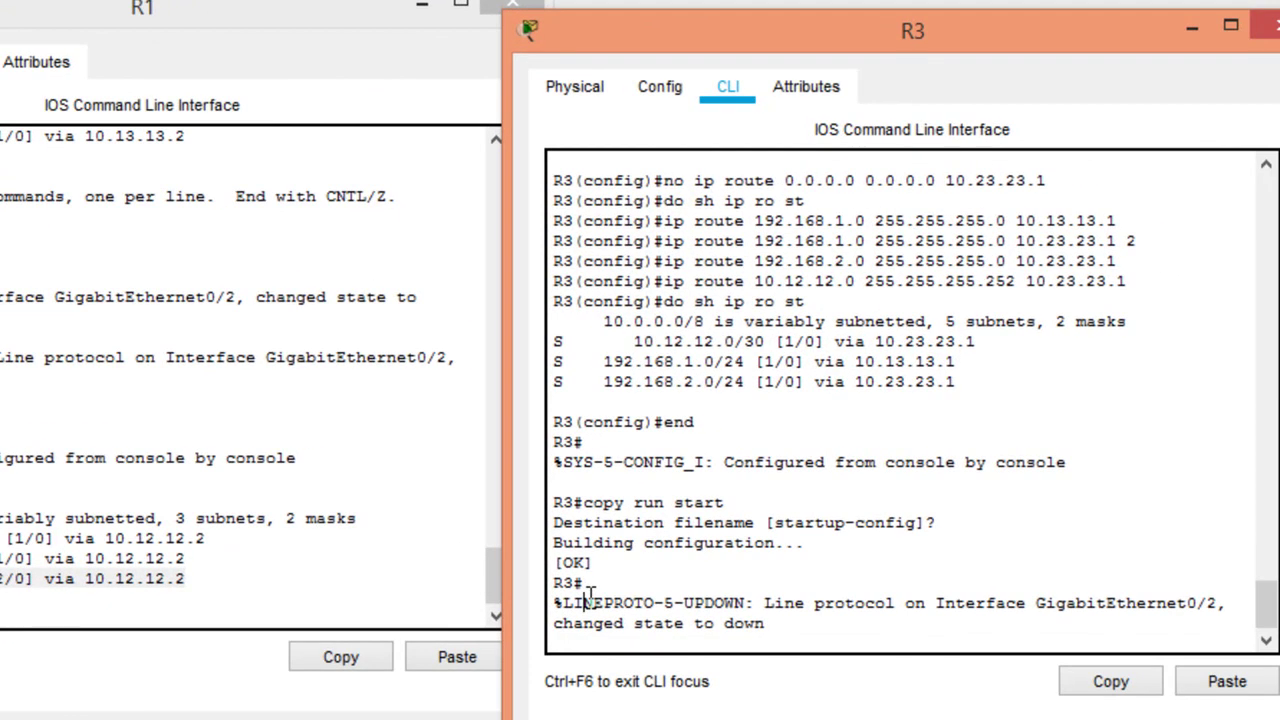
key(Return)
text(sh ip ro st)
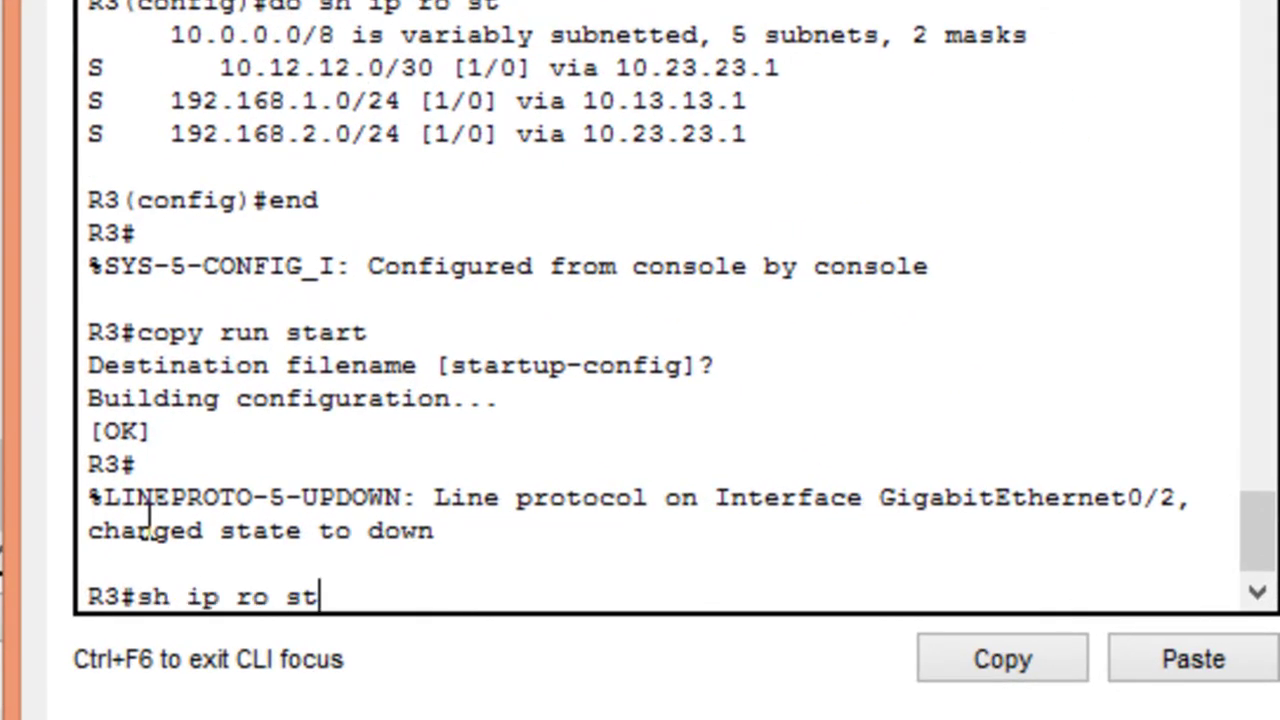
key(Return)
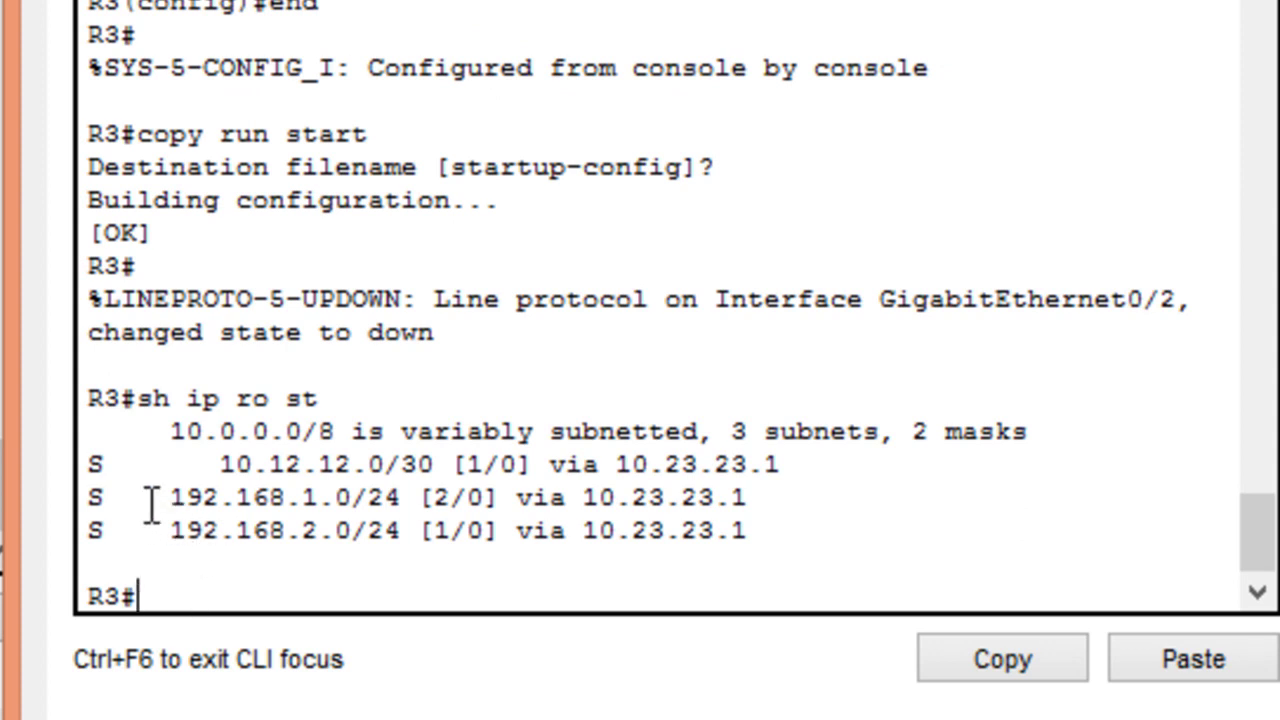
drag(160, 497, 771, 511)
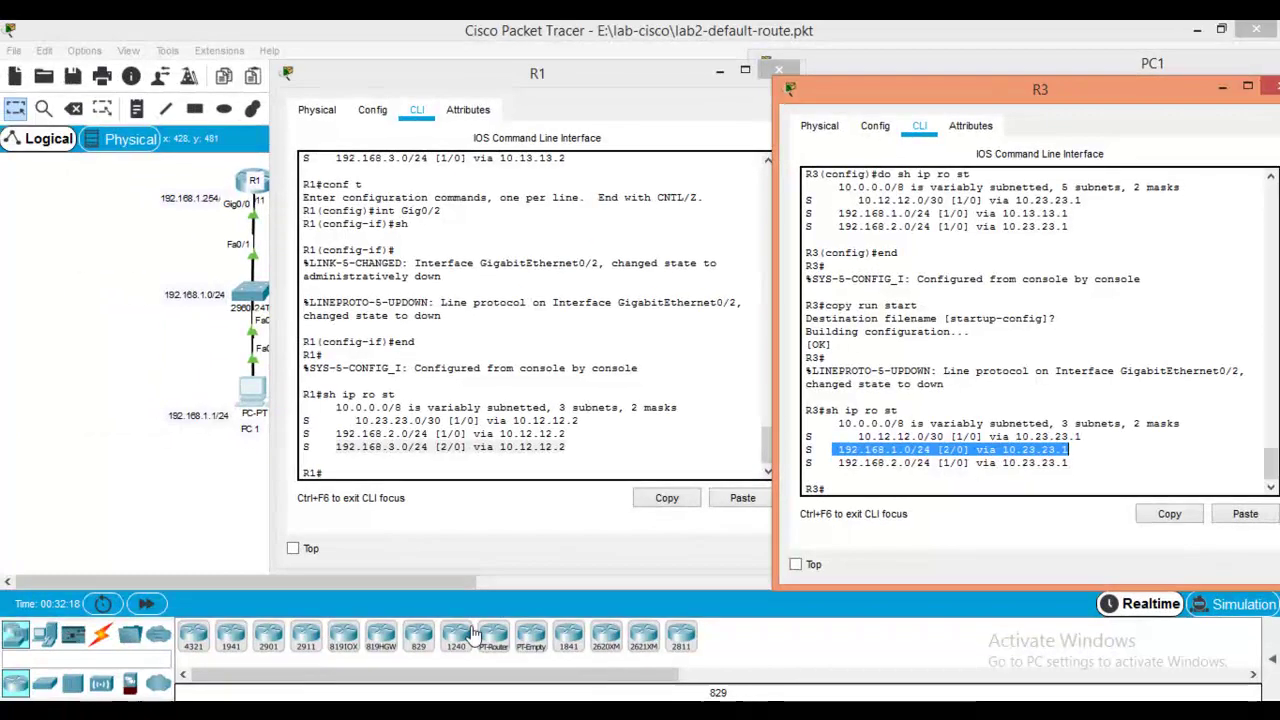
Step: Minimize the R1, R3 and PC1 windows to uncover the network topology
click(779, 69)
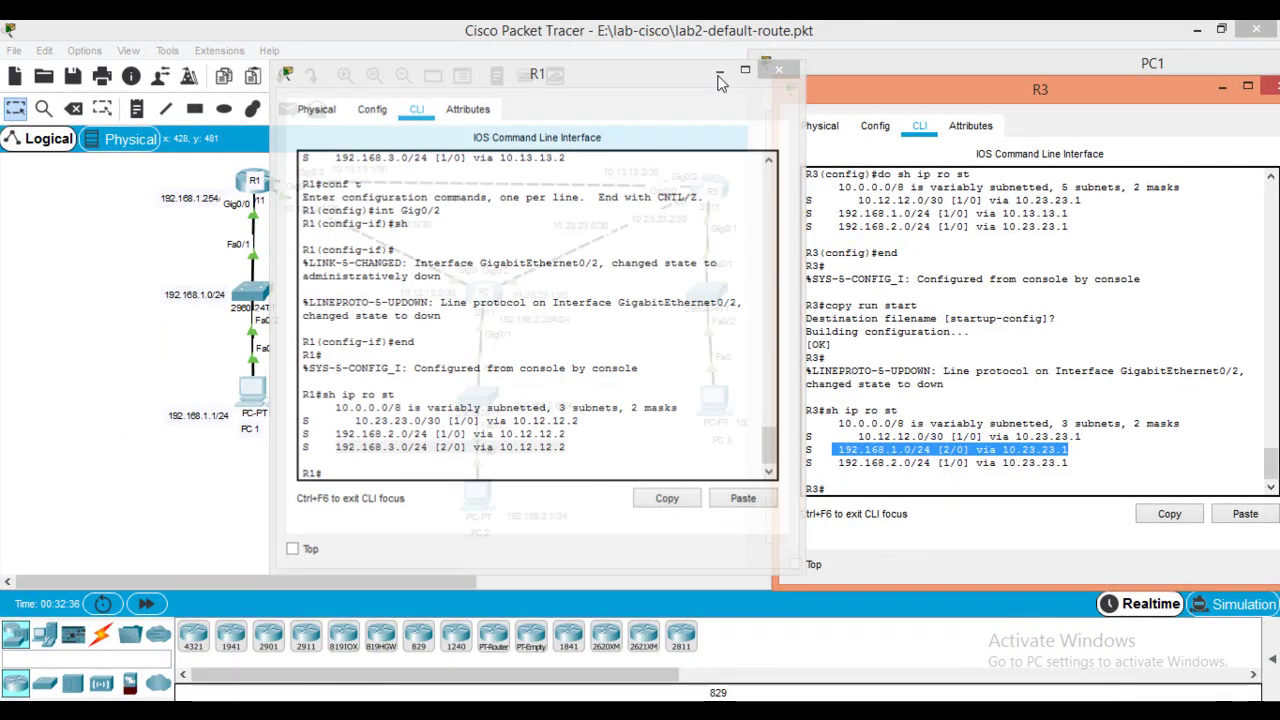
drag(928, 103, 468, 194)
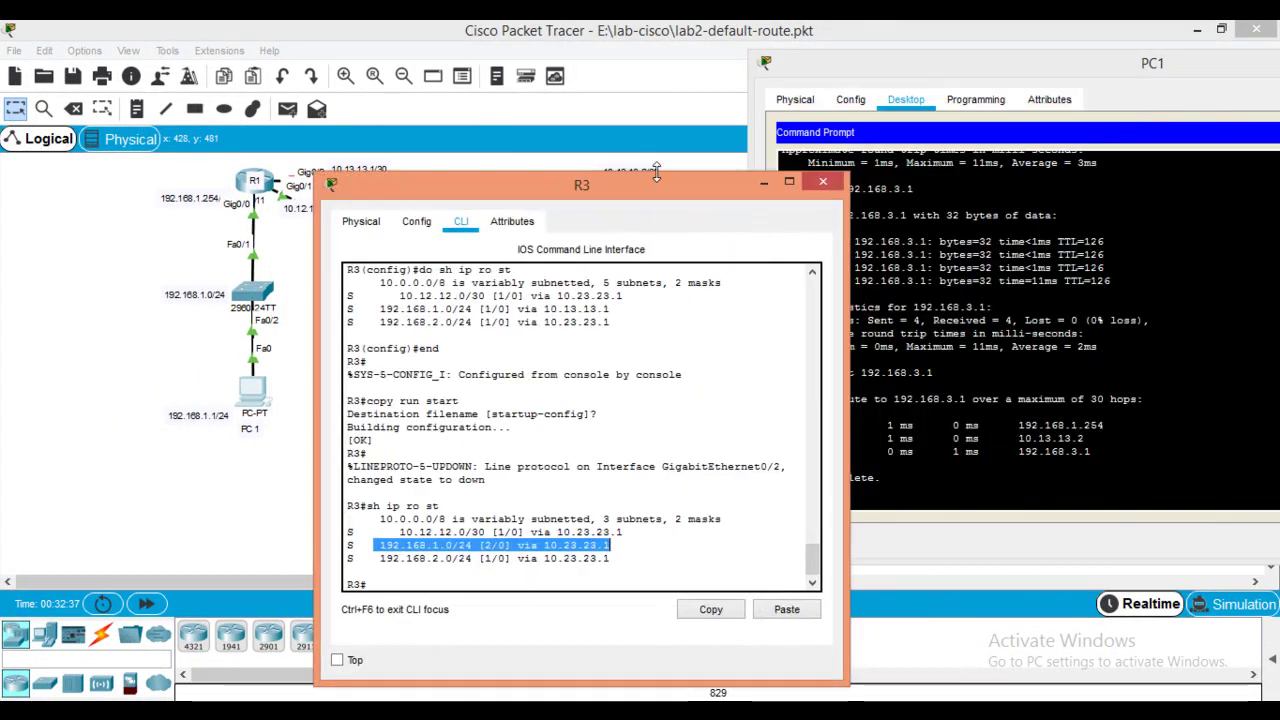
click(757, 193)
drag(1051, 69, 596, 177)
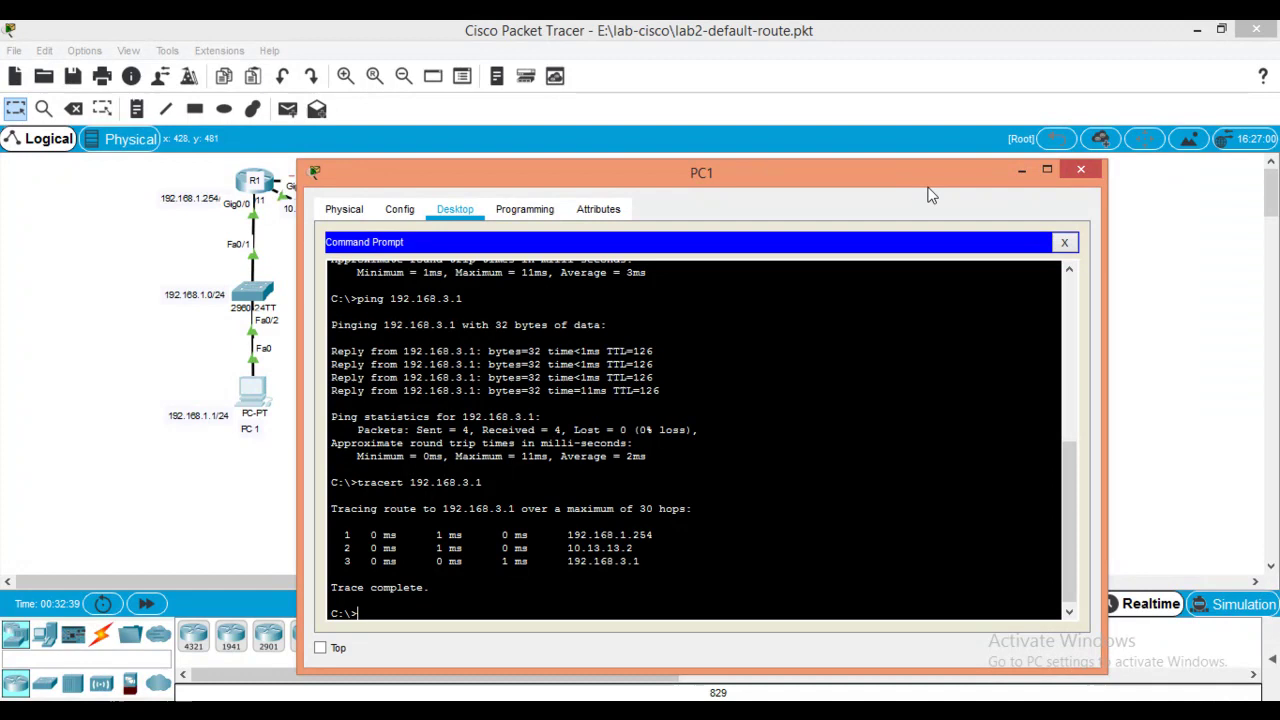
click(1020, 171)
Step: Simulate a simple PDU from PC1 to PC3 in Simulation mode, watch its path, and return to Realtime mode
click(1226, 603)
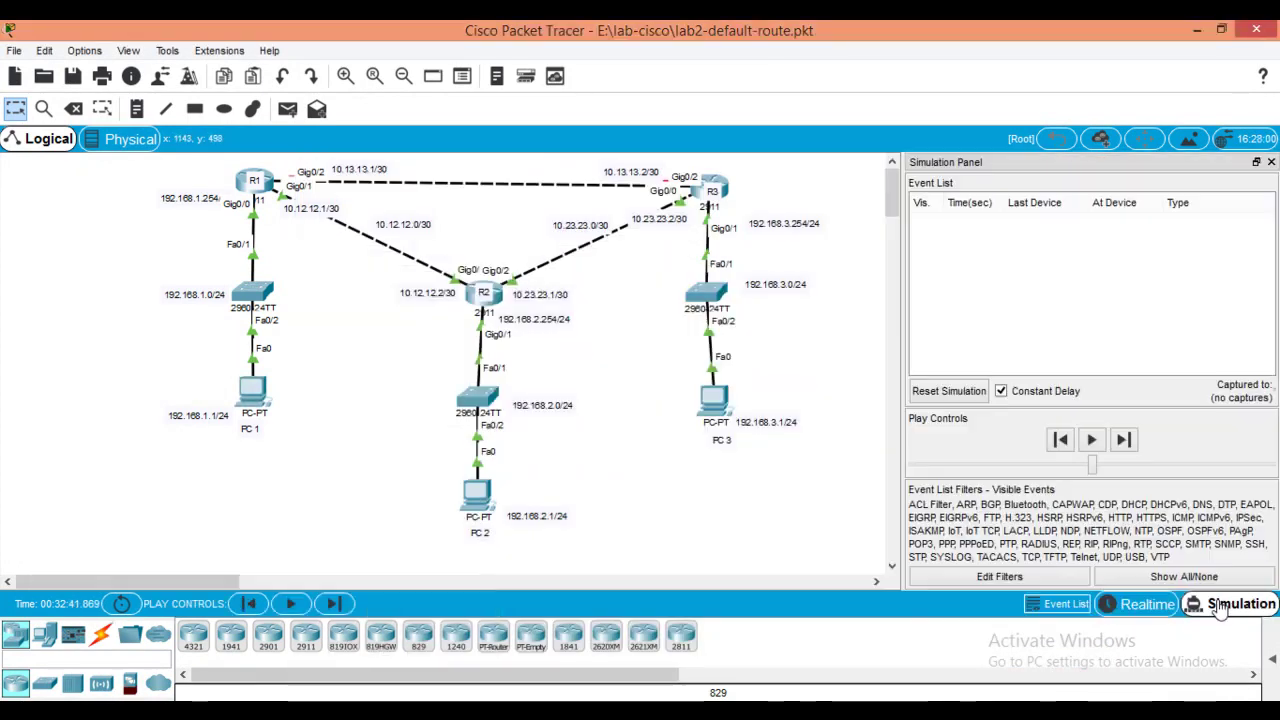
click(288, 110)
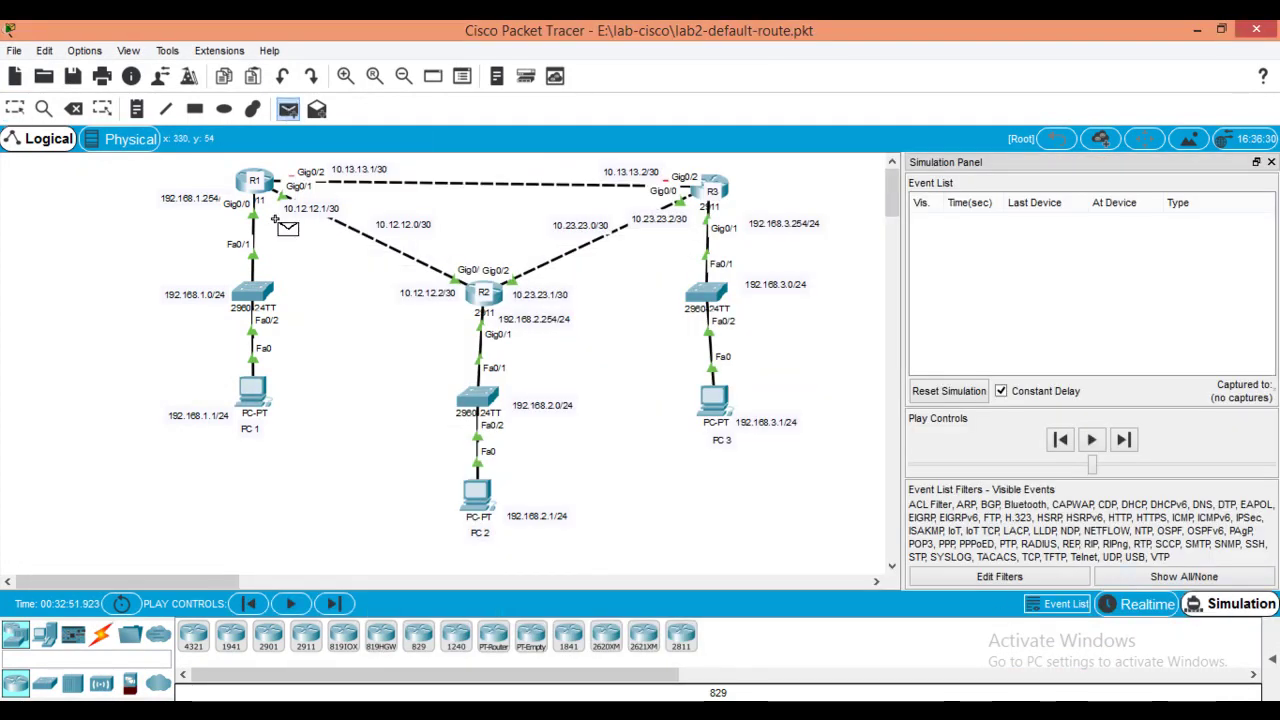
click(250, 400)
click(710, 403)
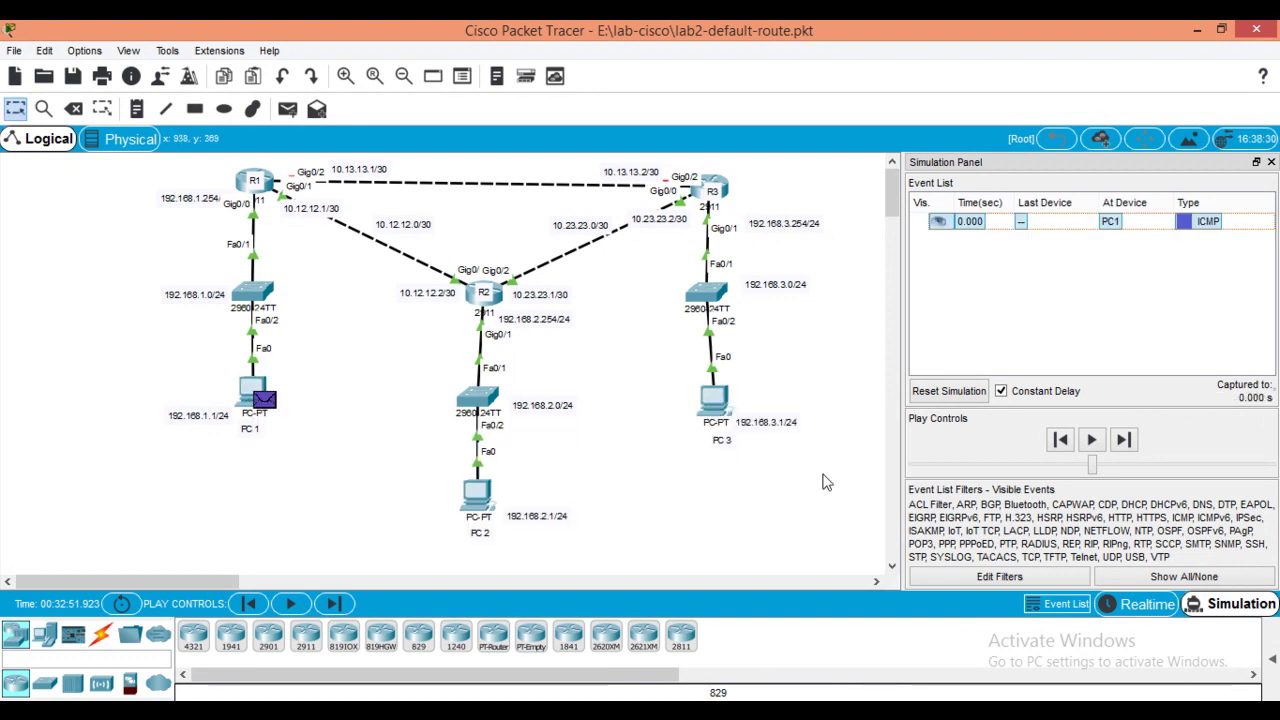
click(1093, 441)
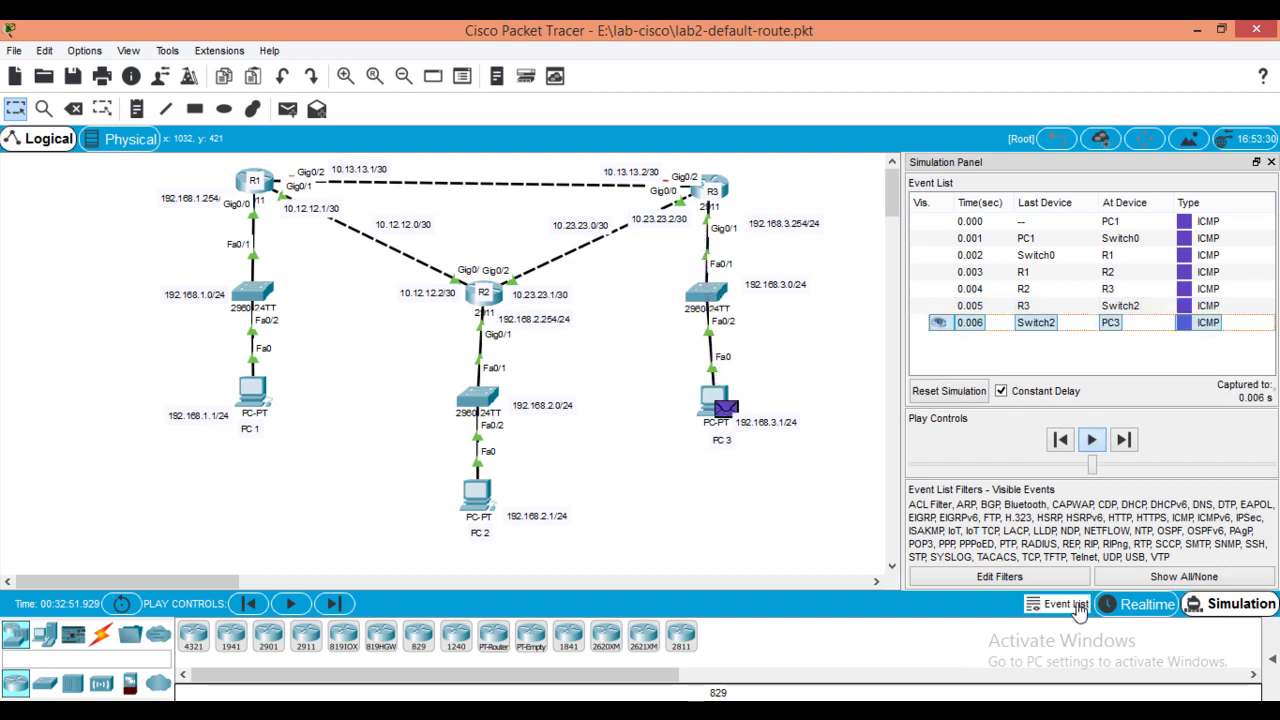
click(1128, 606)
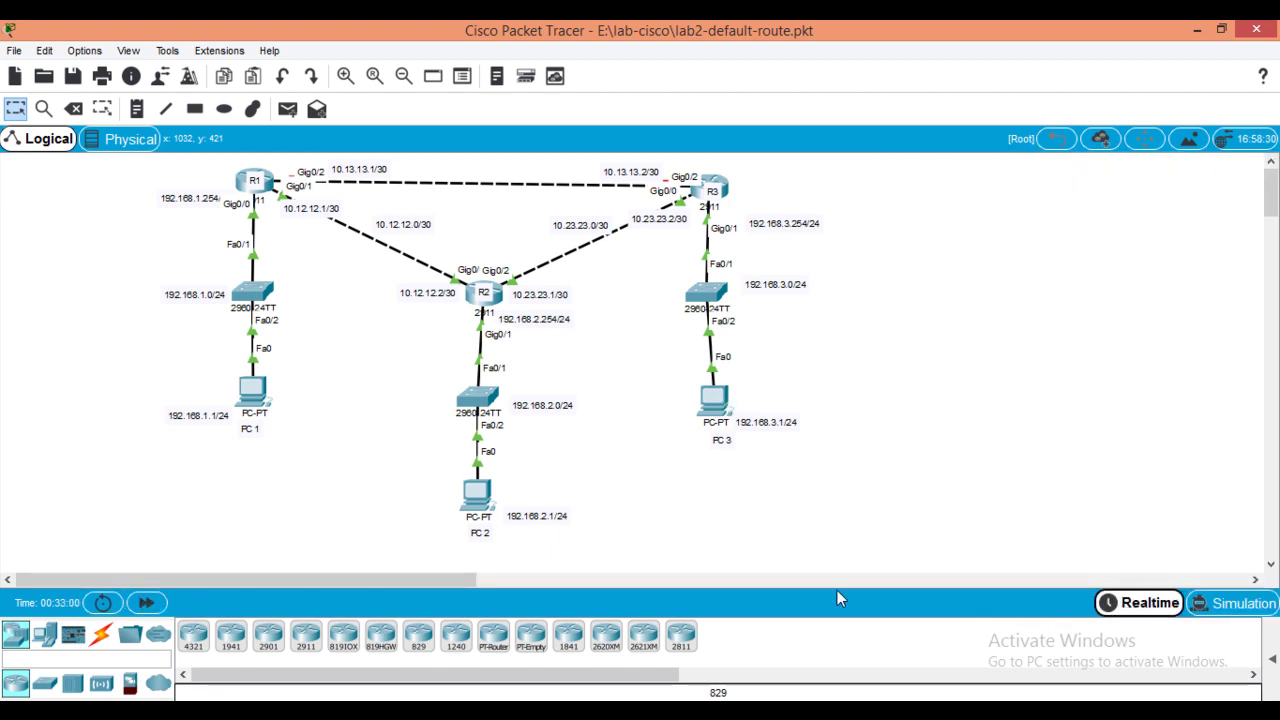